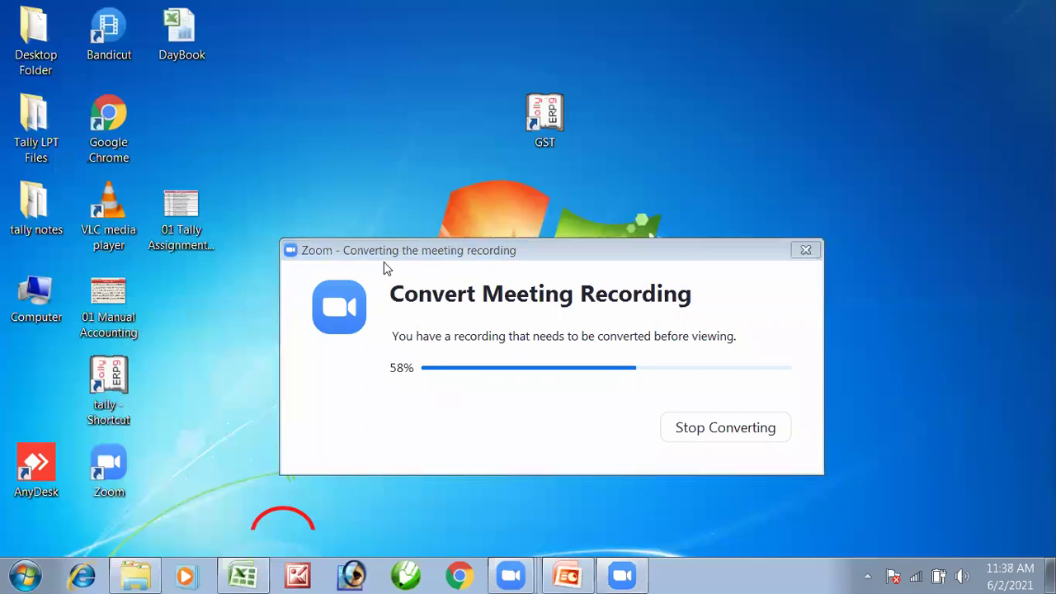
Switch to the Record Assignment-1 workbook in Excel and open Sheet3.
left_click(251, 571)
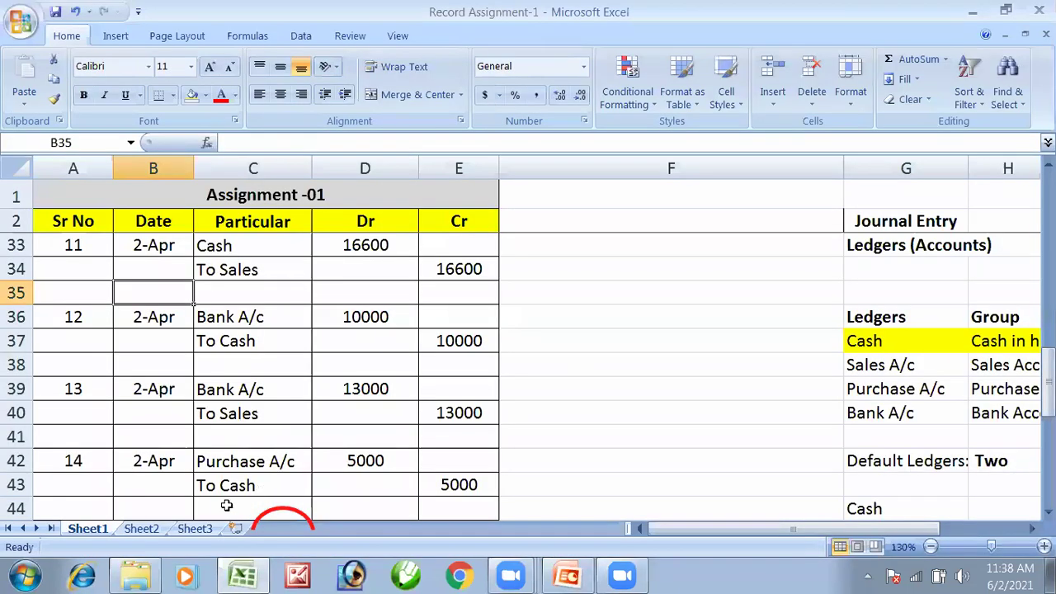
left_click(196, 531)
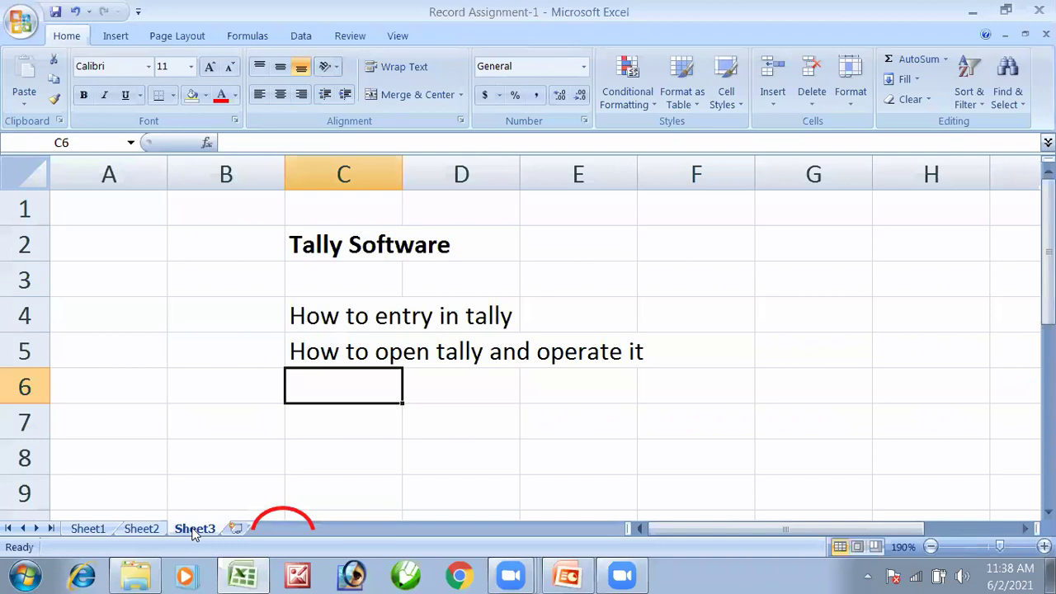
left_click(555, 567)
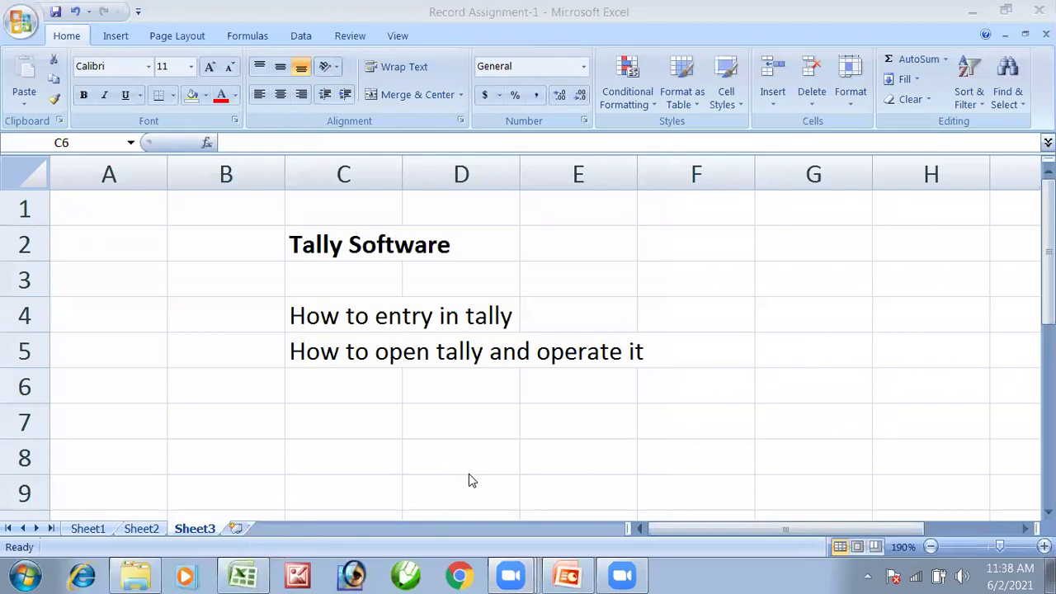
Enter Debit in cell B7 and Credit in cell B8 below the Tally Software notes.
left_click(269, 419)
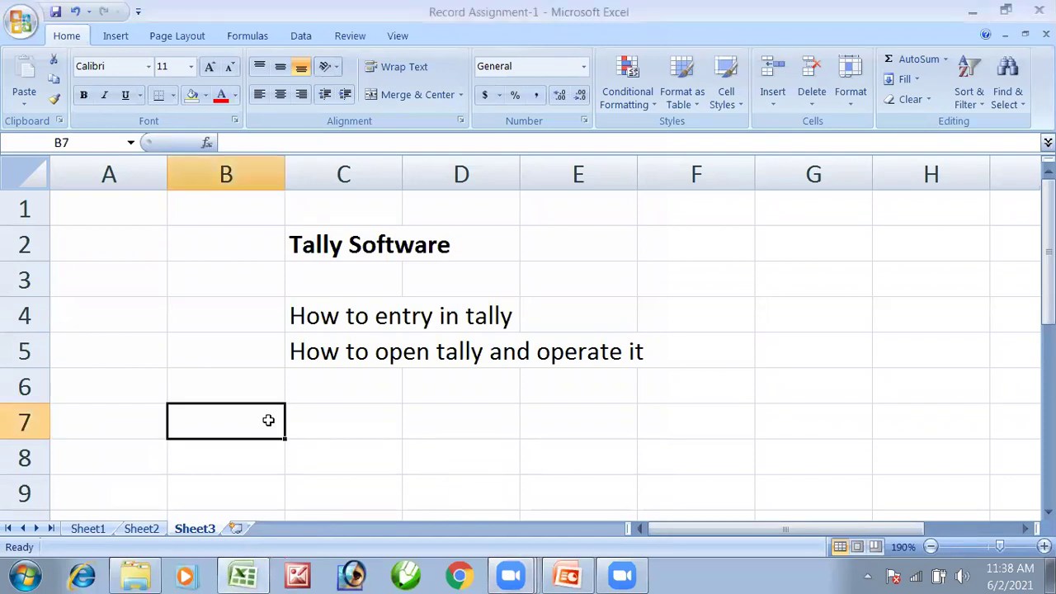
type("De")
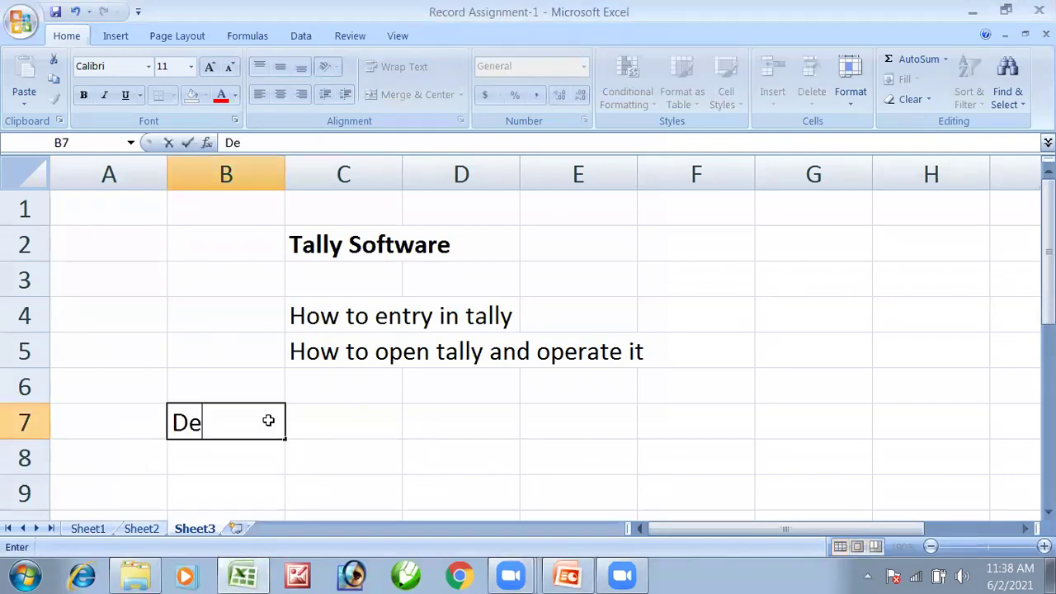
type("bit")
key("Return")
type("C")
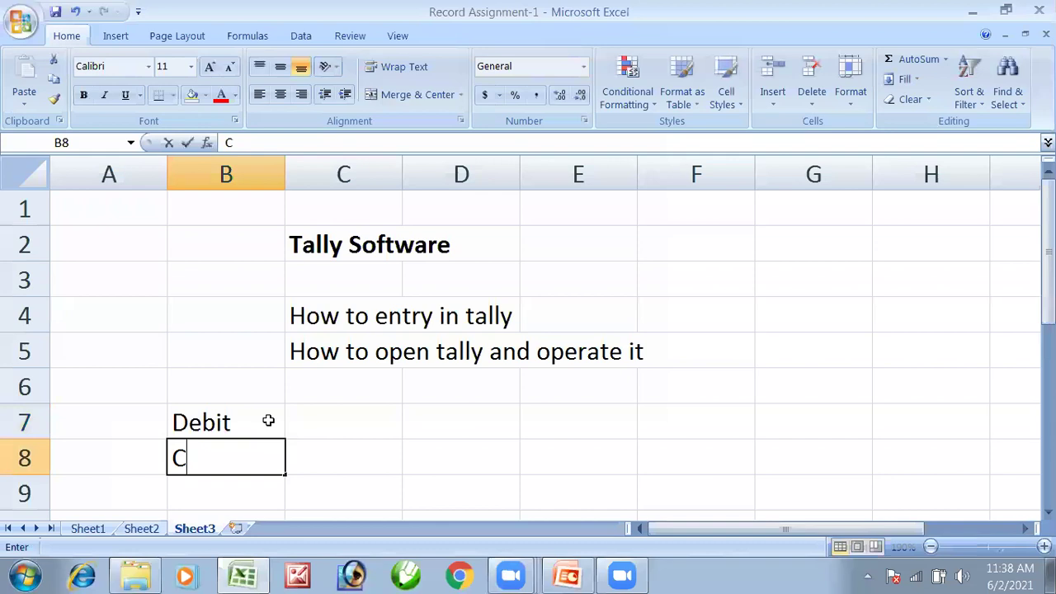
type("re")
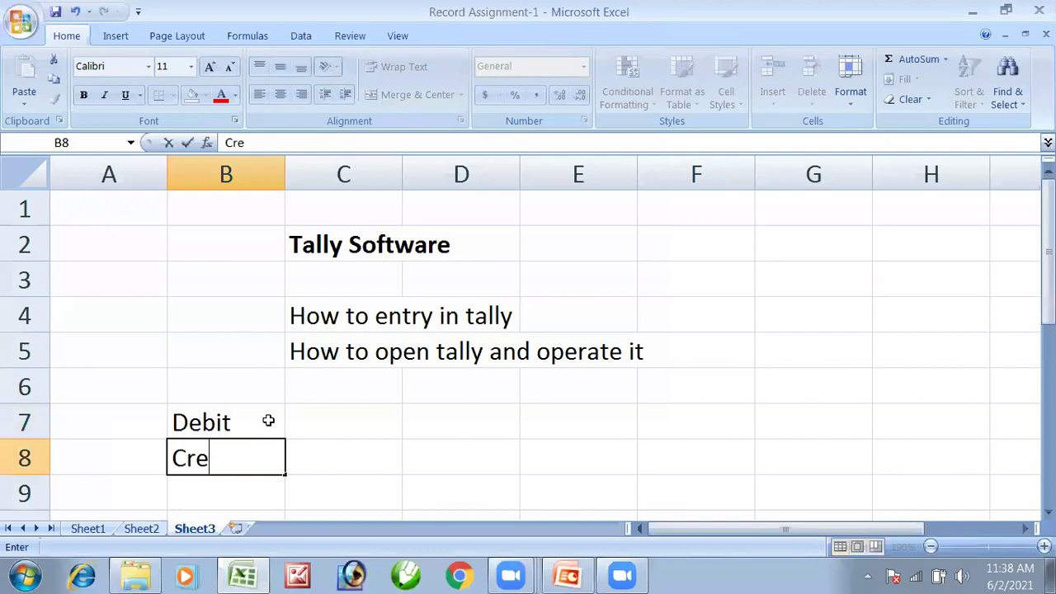
type("dit")
key("Return")
left_click(268, 421)
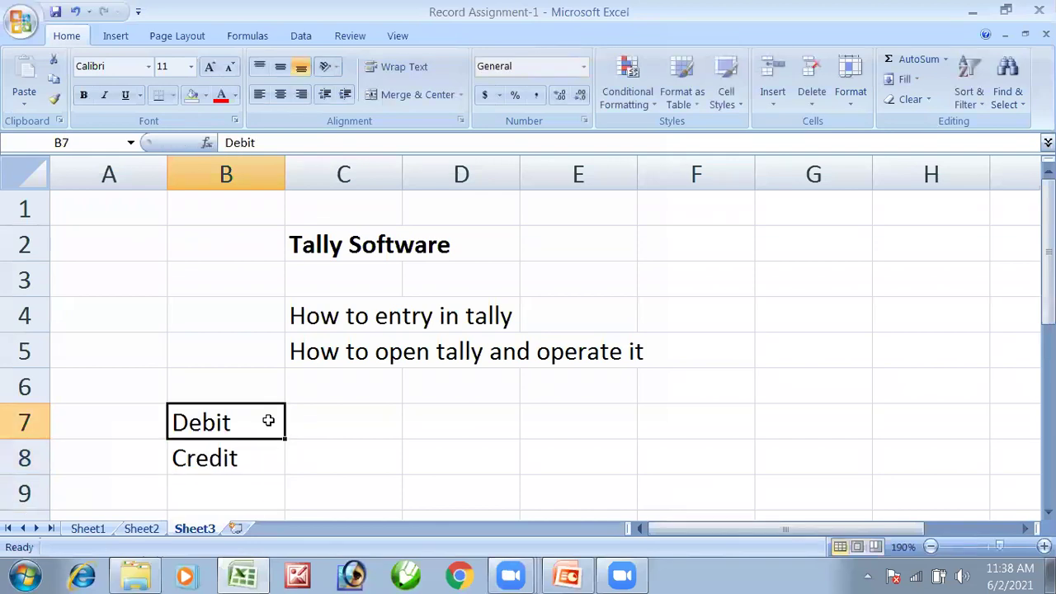
key("Right")
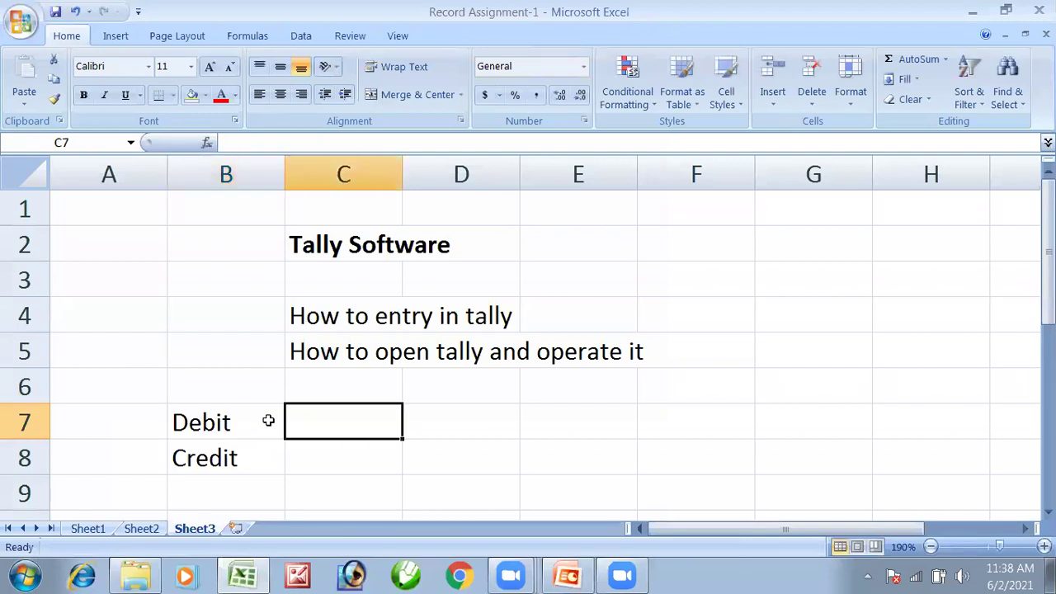
key("Down")
key("Left")
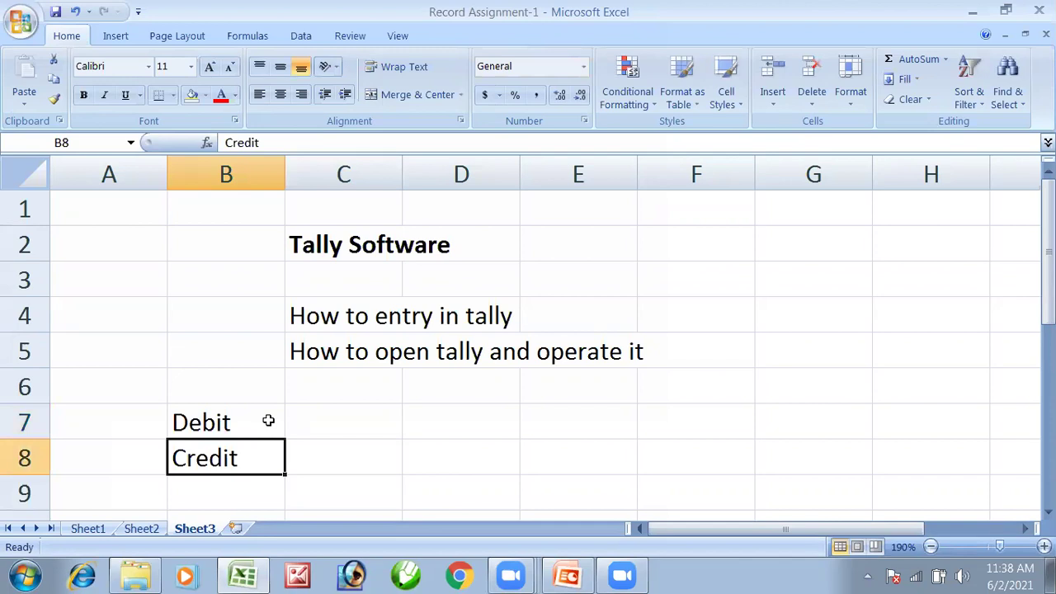
Return to the first entry of Assignment-01 on Sheet1 and widen the Particular and Dr columns.
left_click(88, 529)
key("Down")
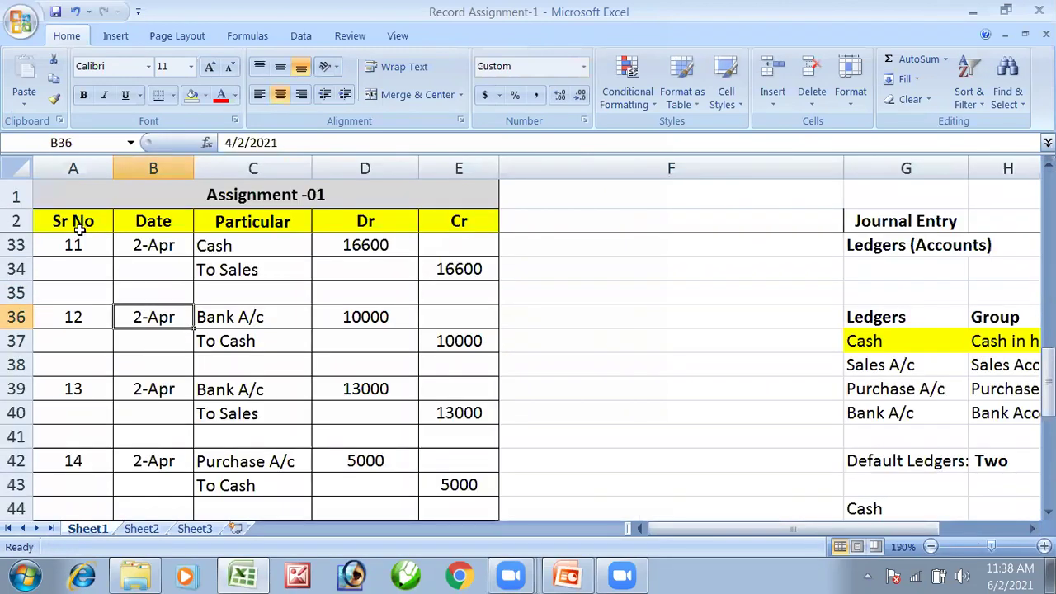
scroll(82, 243, "up", 3)
key("ctrl+Home")
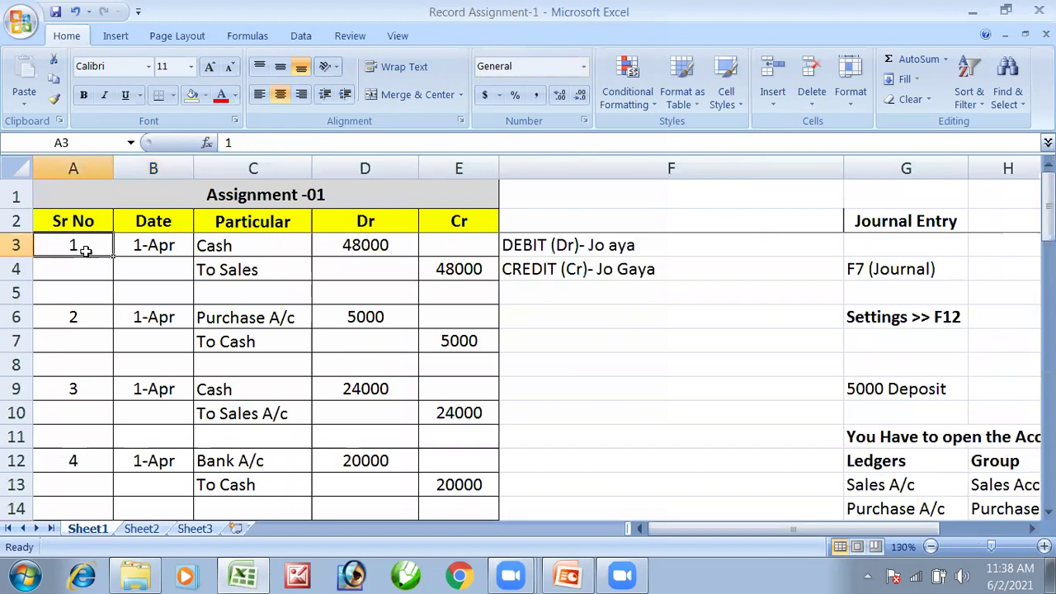
left_click(152, 219)
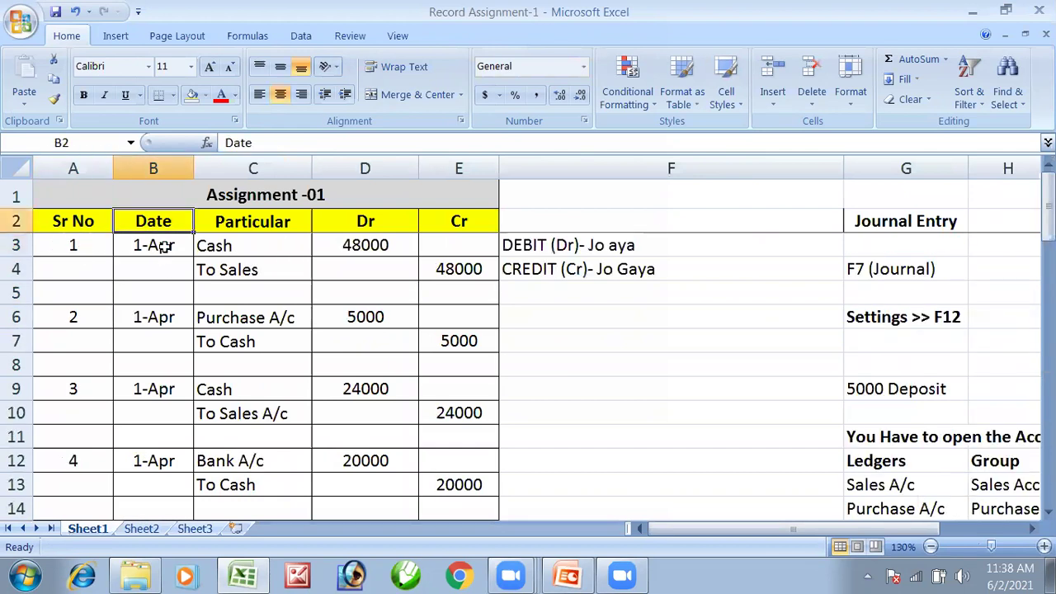
key("Down")
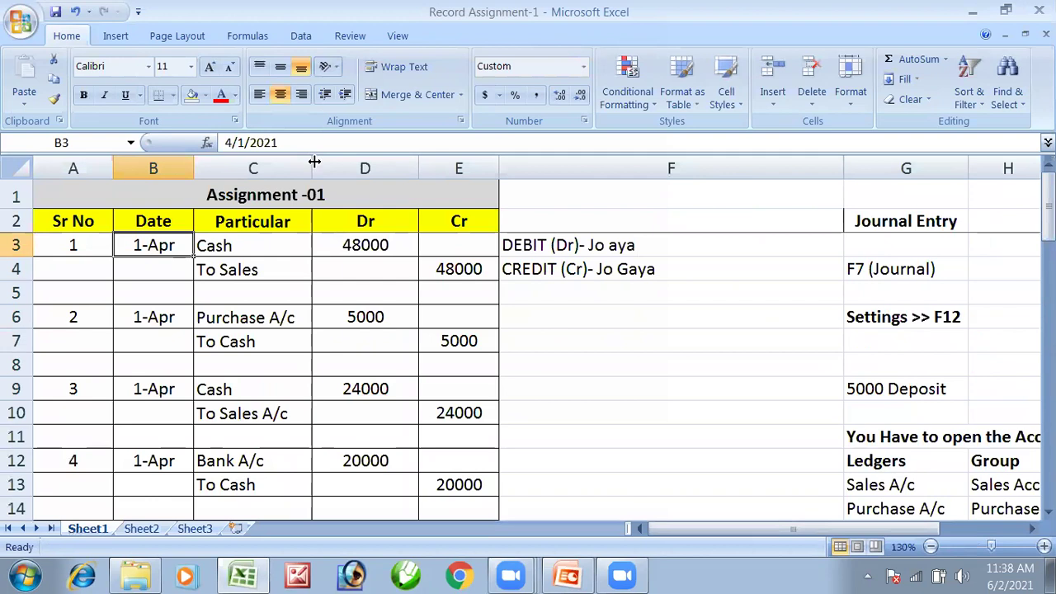
left_click_drag(310, 168, 337, 167)
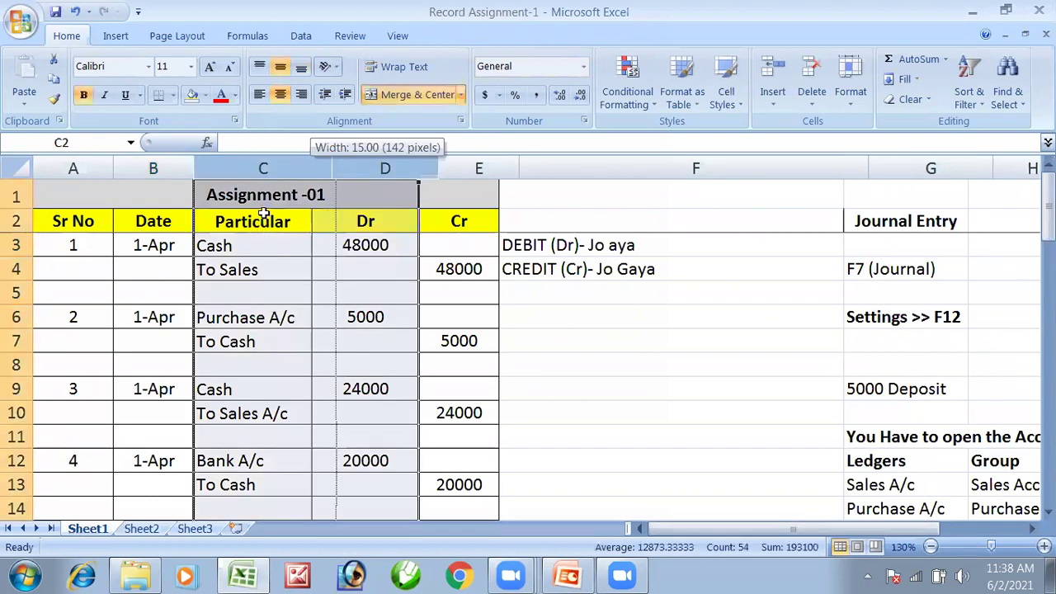
Examine the Cash and To Sales lines of entry 1 with their Dr and Cr amounts.
left_click(264, 243)
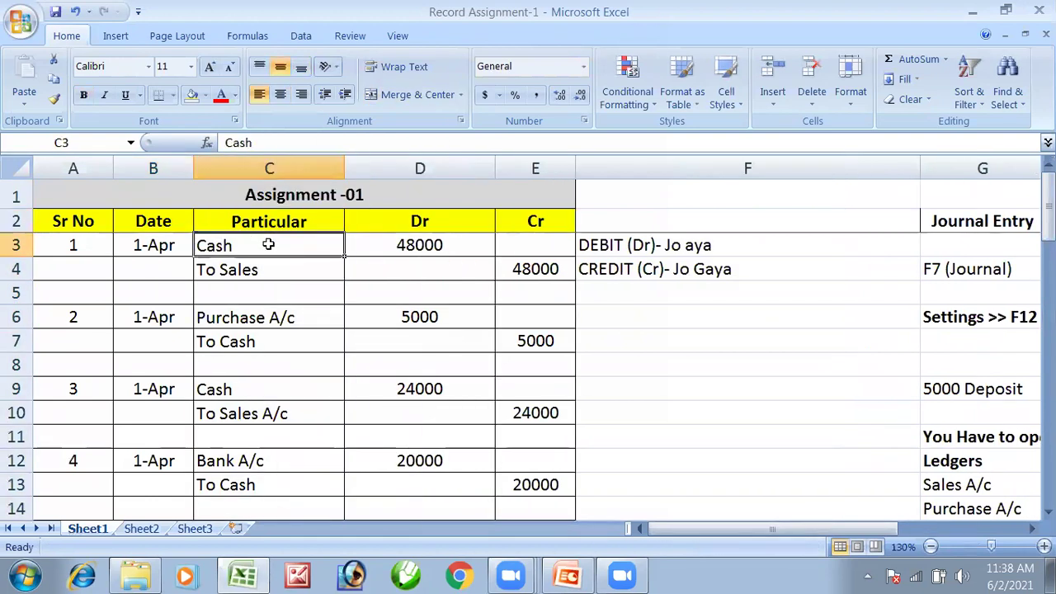
left_click(262, 270)
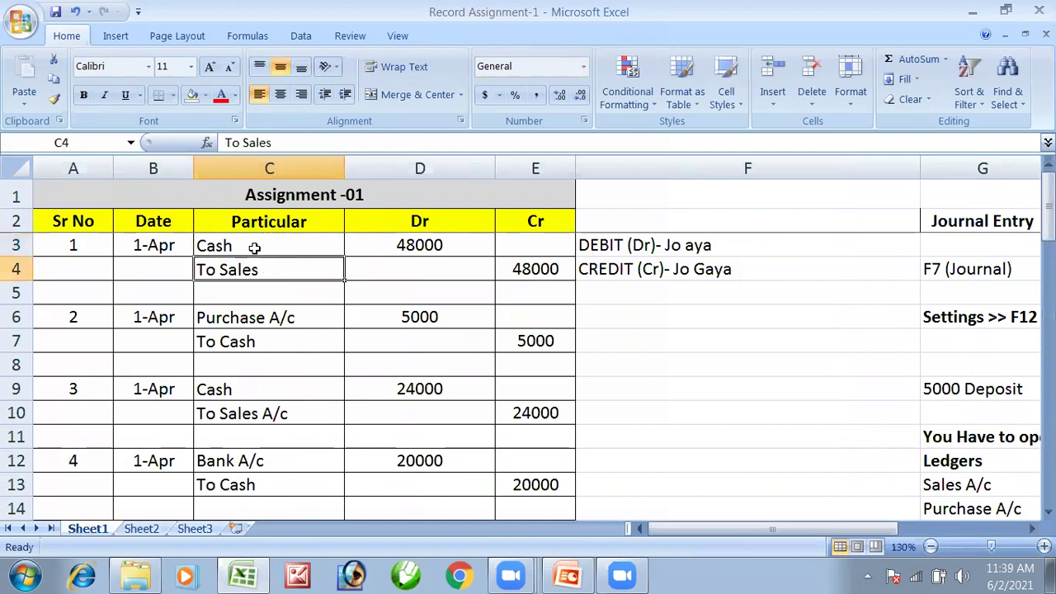
left_click(254, 248)
key("Down")
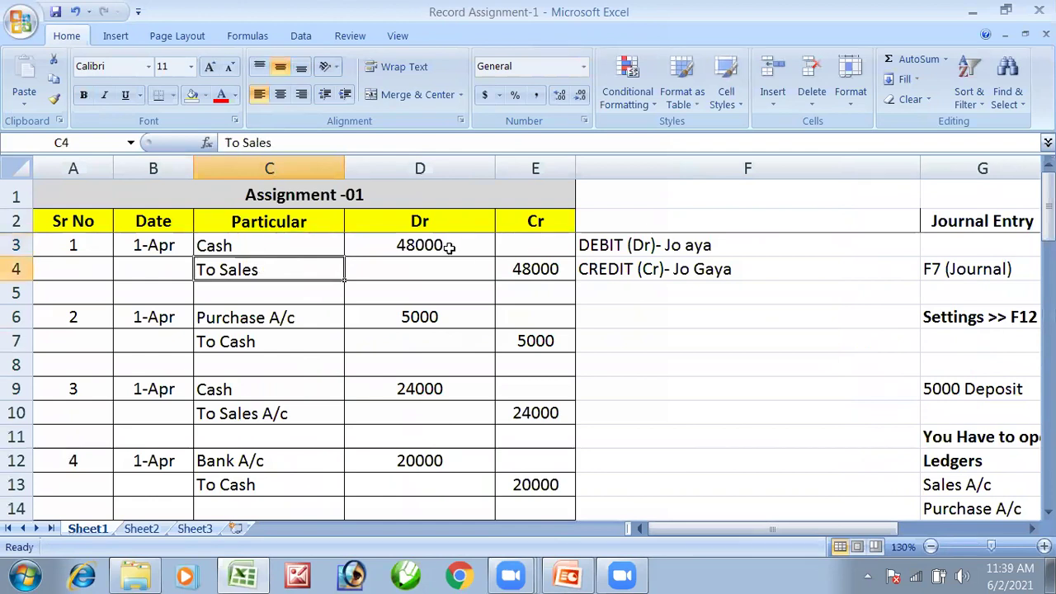
left_click(520, 274)
left_click(432, 243)
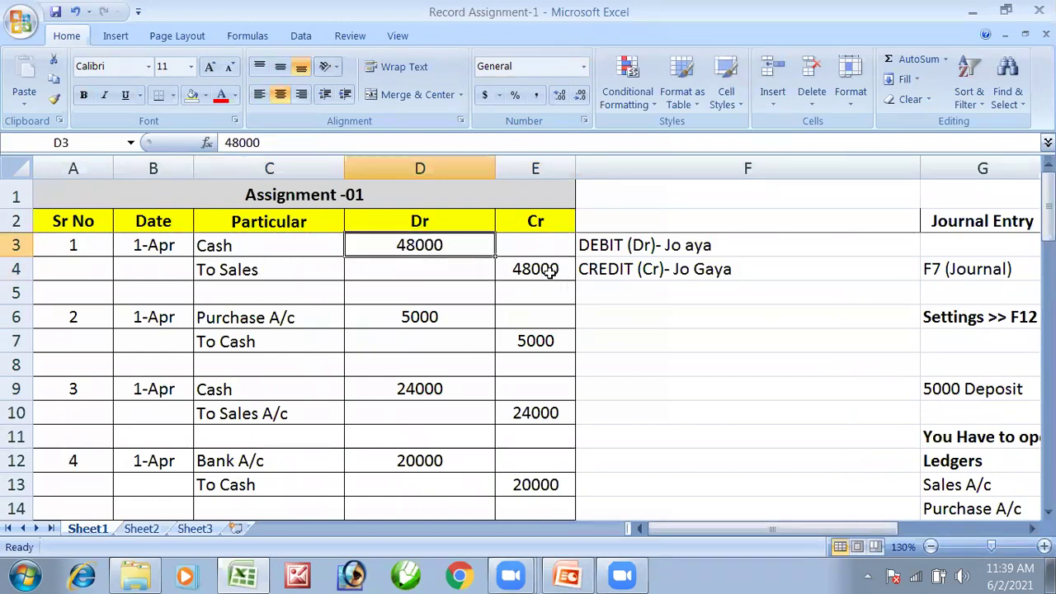
left_click(549, 273)
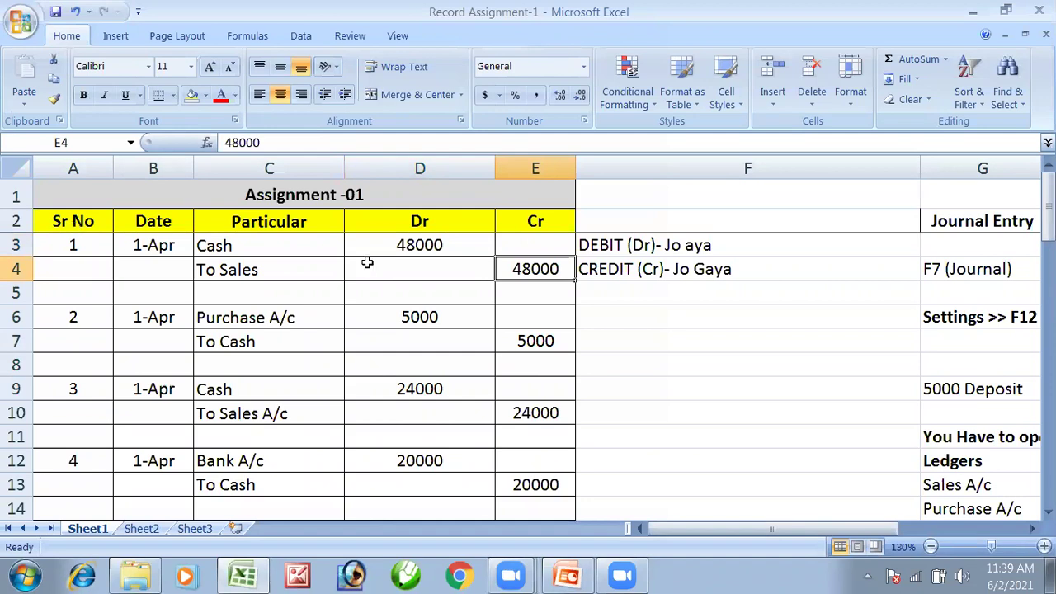
Review entry 1 field by field, covering its date, ledger names and amounts, and the debit and credit rules beside it.
left_click_drag(72, 221, 506, 272)
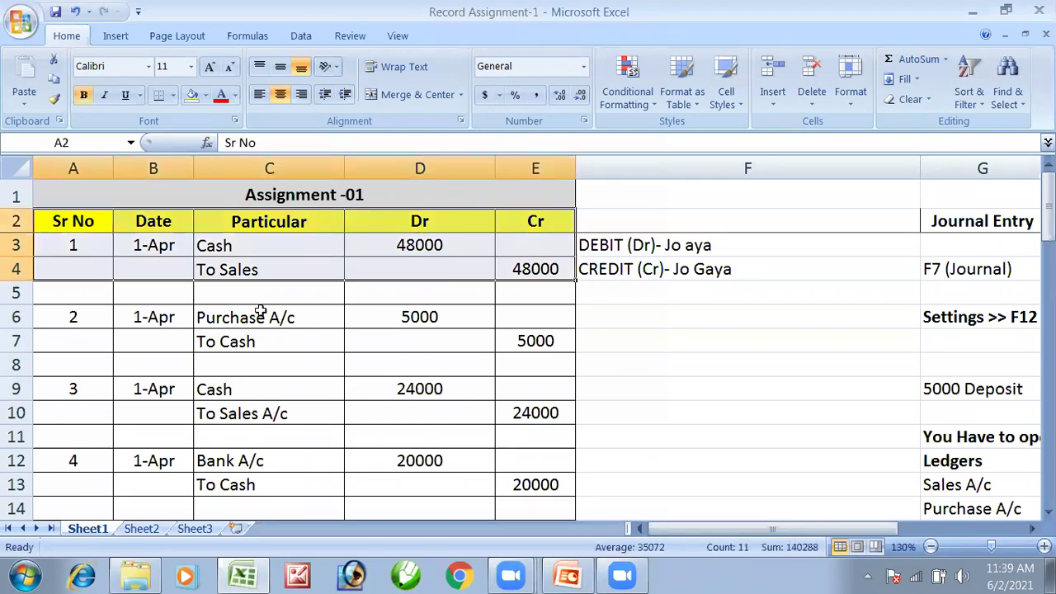
left_click(137, 245)
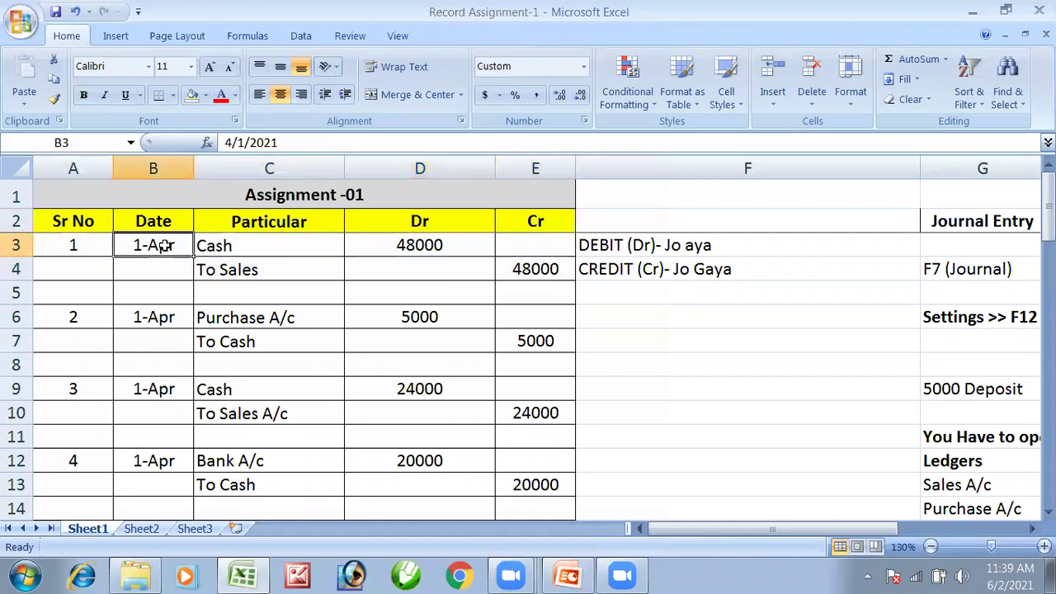
left_click(235, 245)
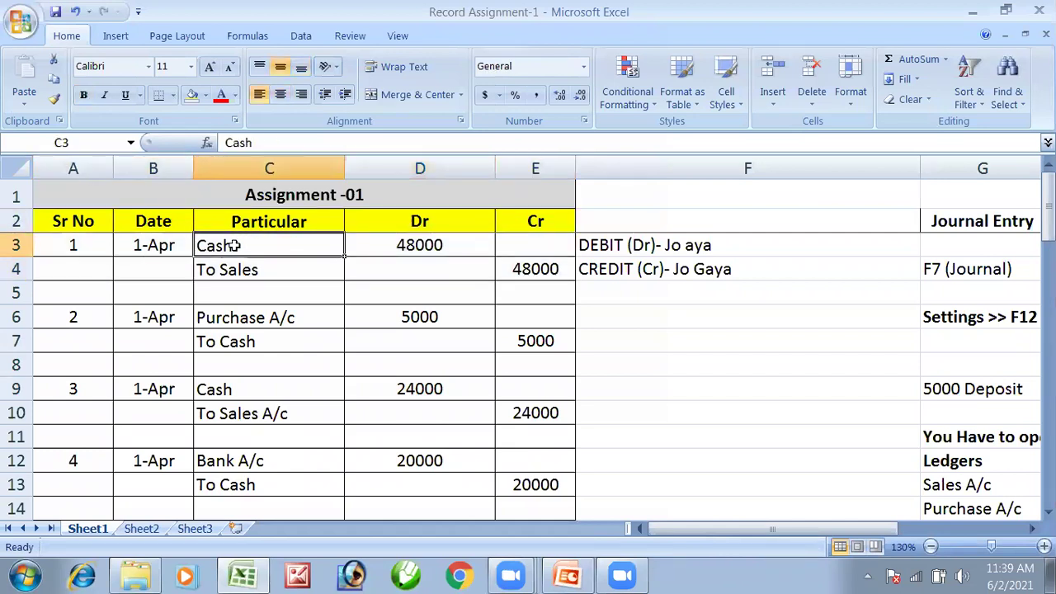
left_click(248, 271)
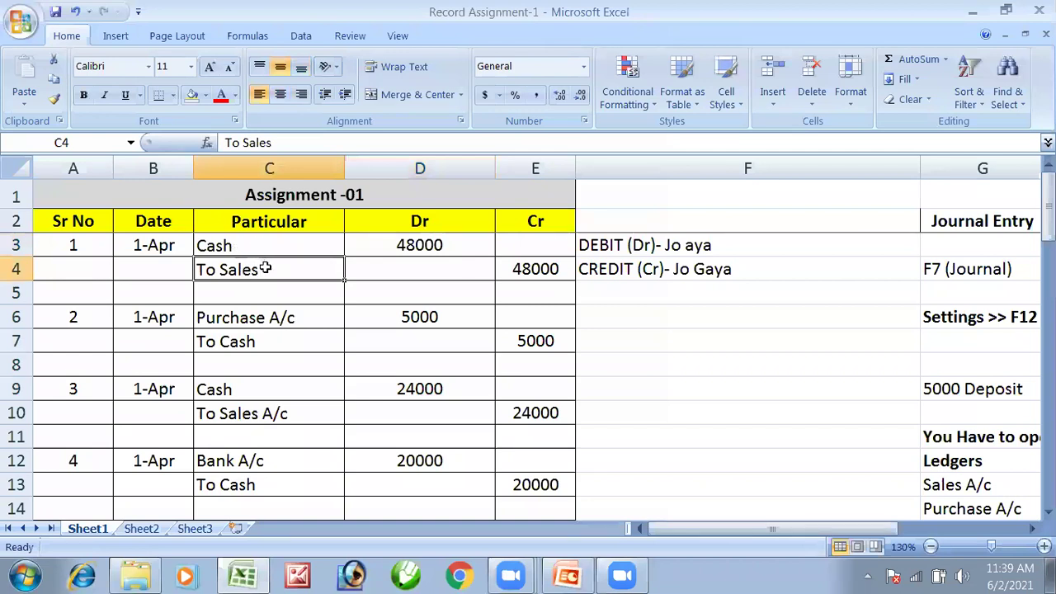
left_click(433, 241)
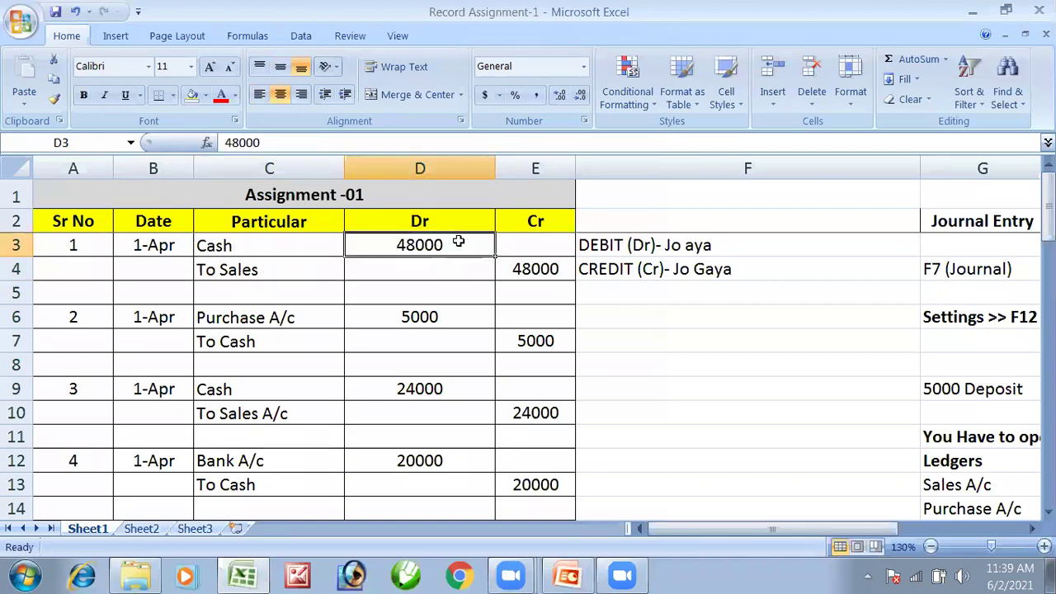
left_click(528, 272)
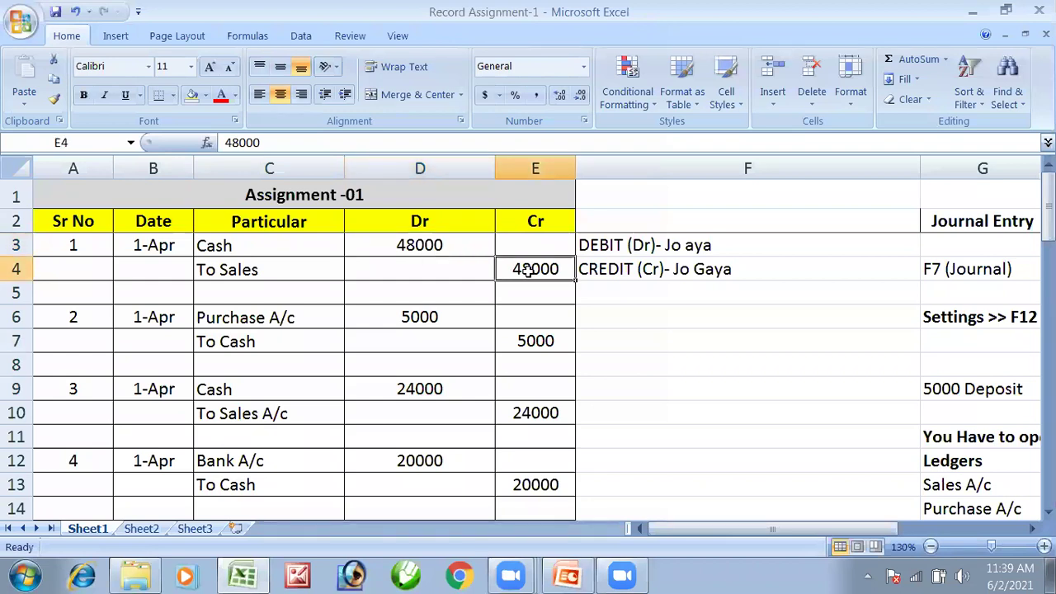
left_click(491, 249)
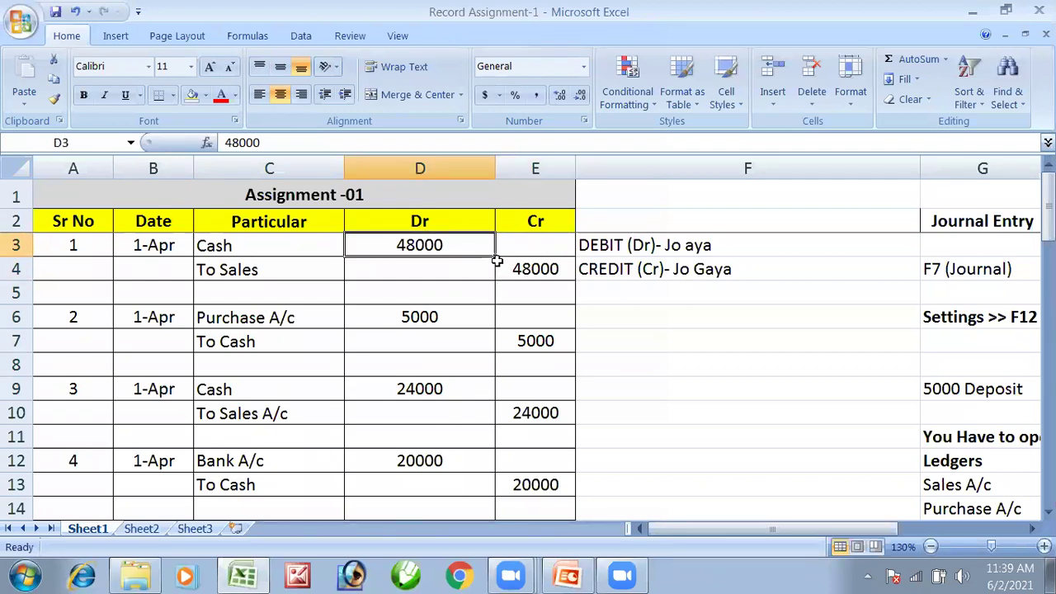
left_click(500, 262)
left_click(288, 251)
left_click(281, 285)
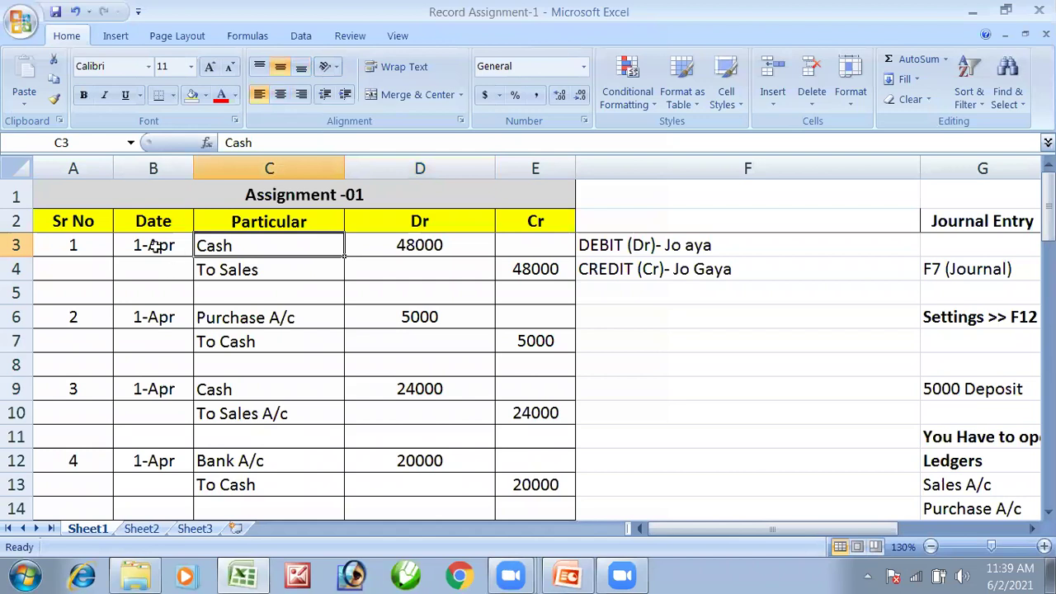
left_click(155, 248)
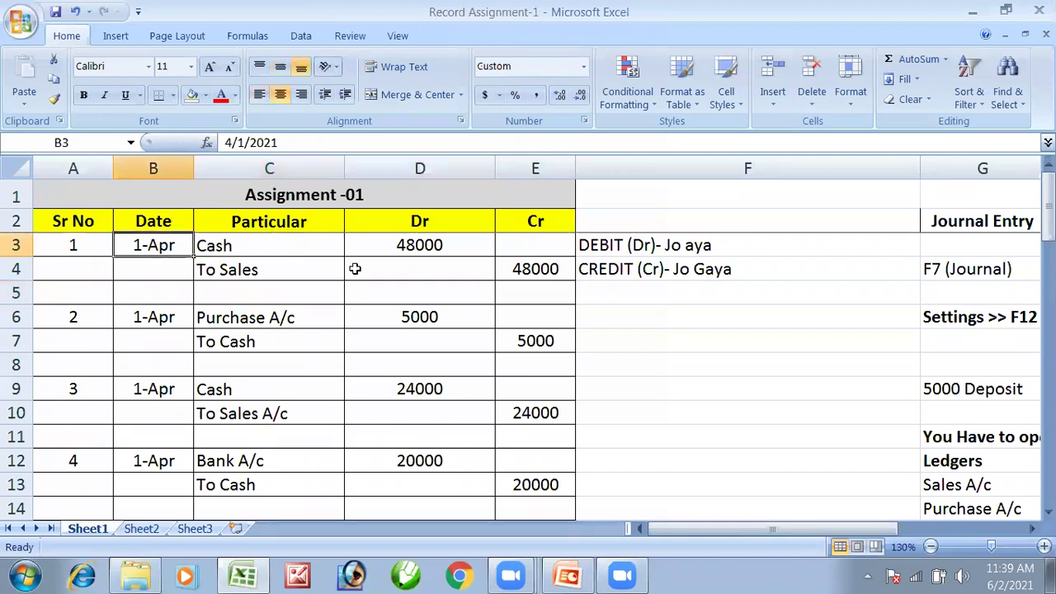
left_click(285, 264)
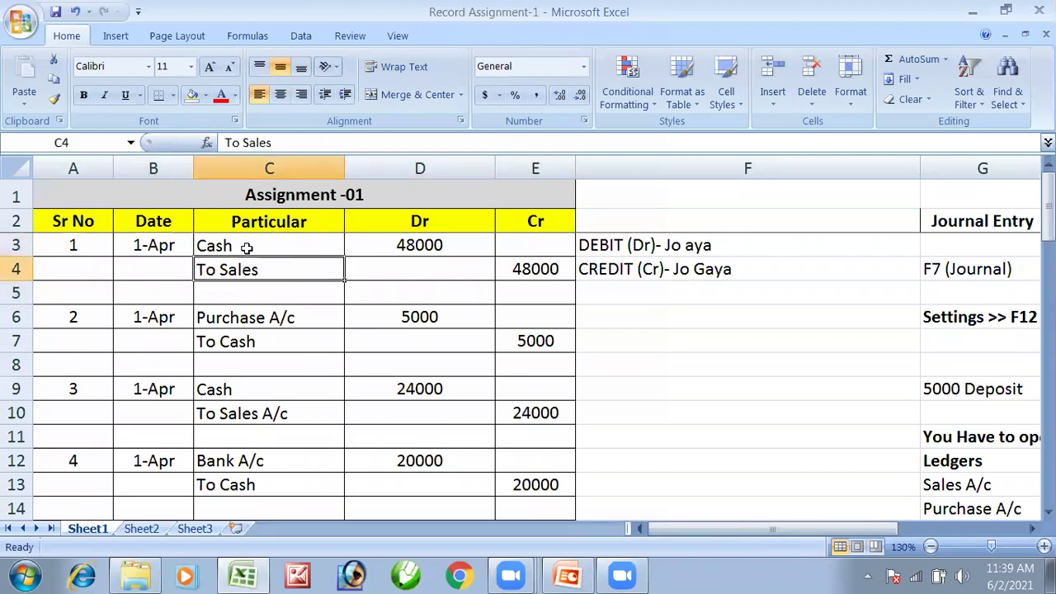
left_click(246, 247)
left_click(283, 269)
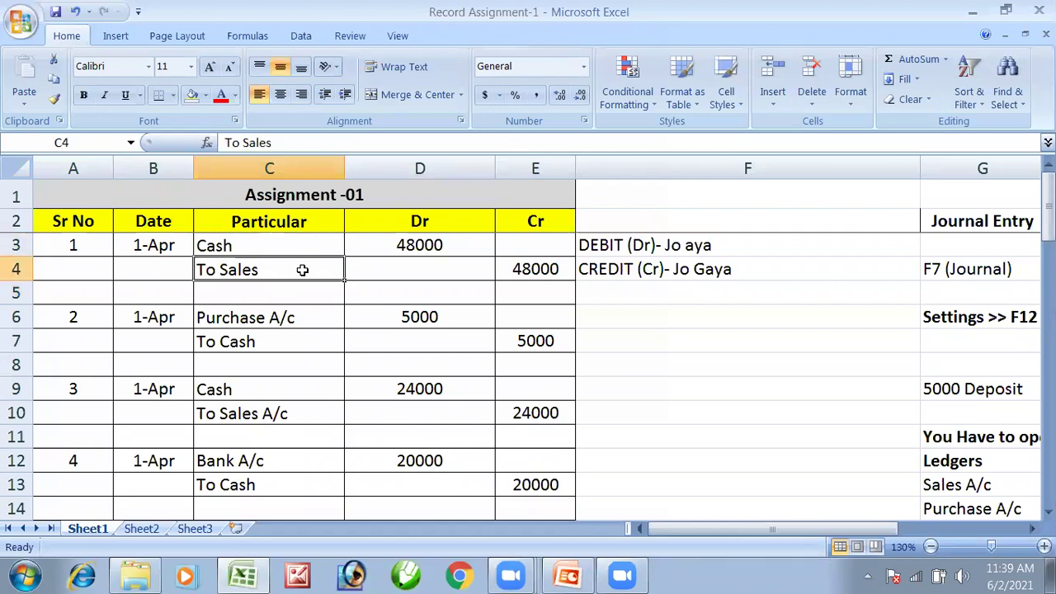
left_click(410, 251)
key("Down")
key("Right")
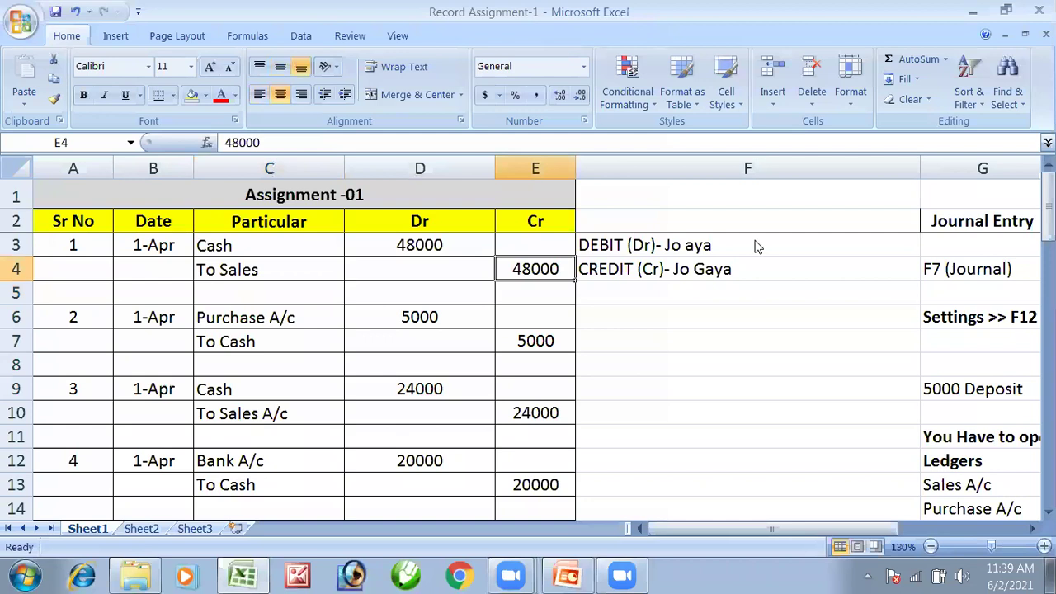
left_click(698, 272)
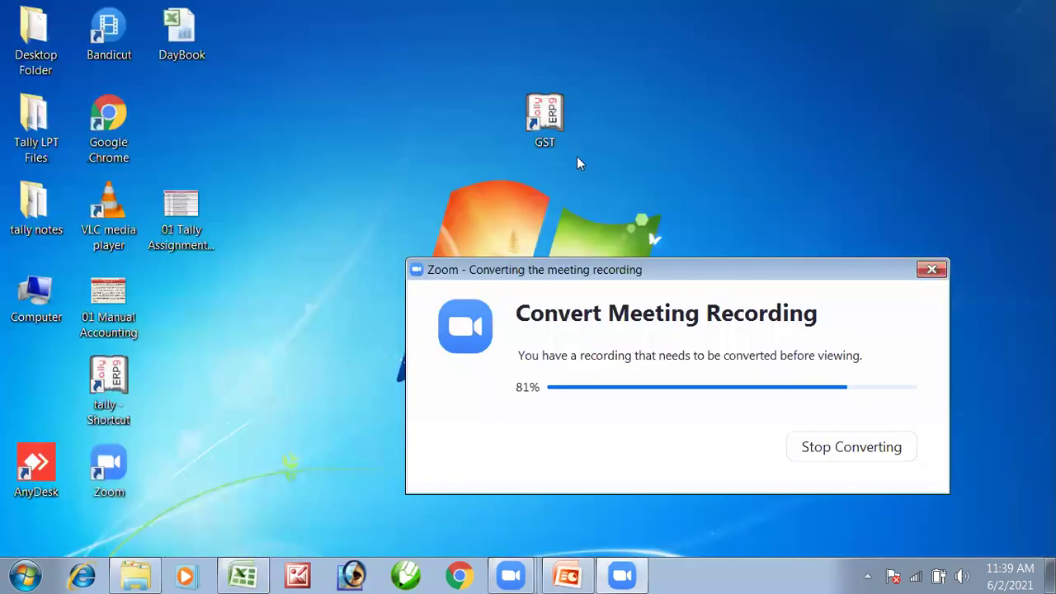
Move the GST Tally shortcut on the desktop closer to the other icons and deselect it.
left_click_drag(538, 111, 352, 84)
left_click_drag(436, 109, 306, 156)
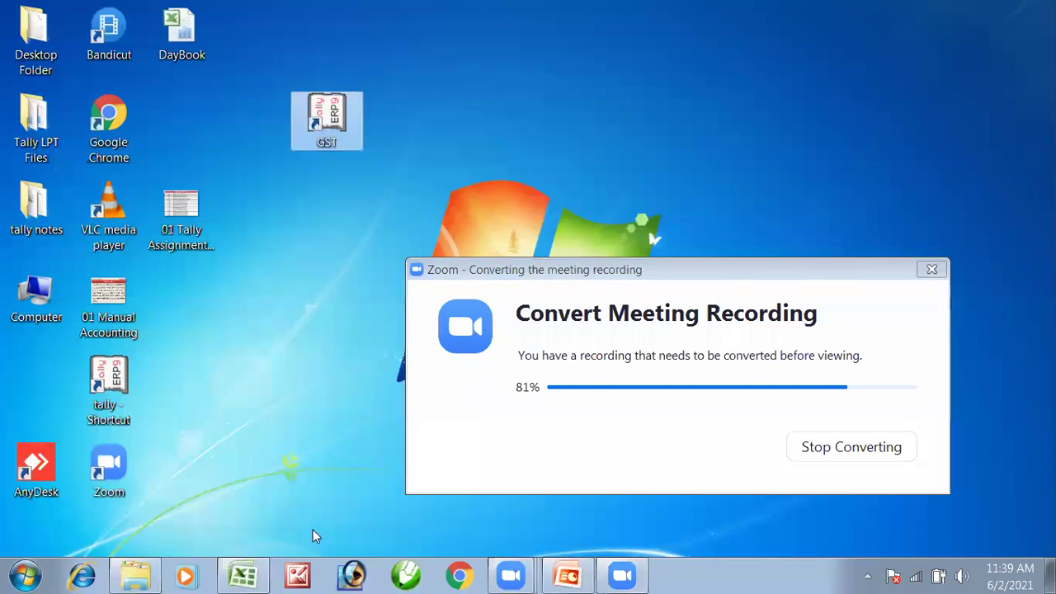
left_click(423, 551)
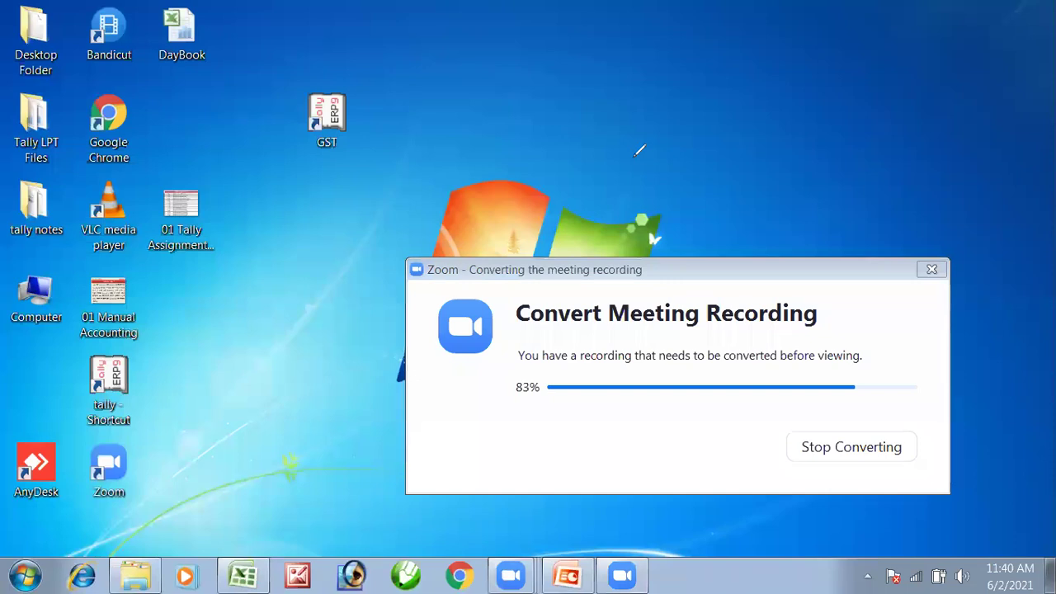
Point out the GST shortcut on the desktop and launch Tally.ERP 9 from it.
left_click_drag(278, 73, 374, 170)
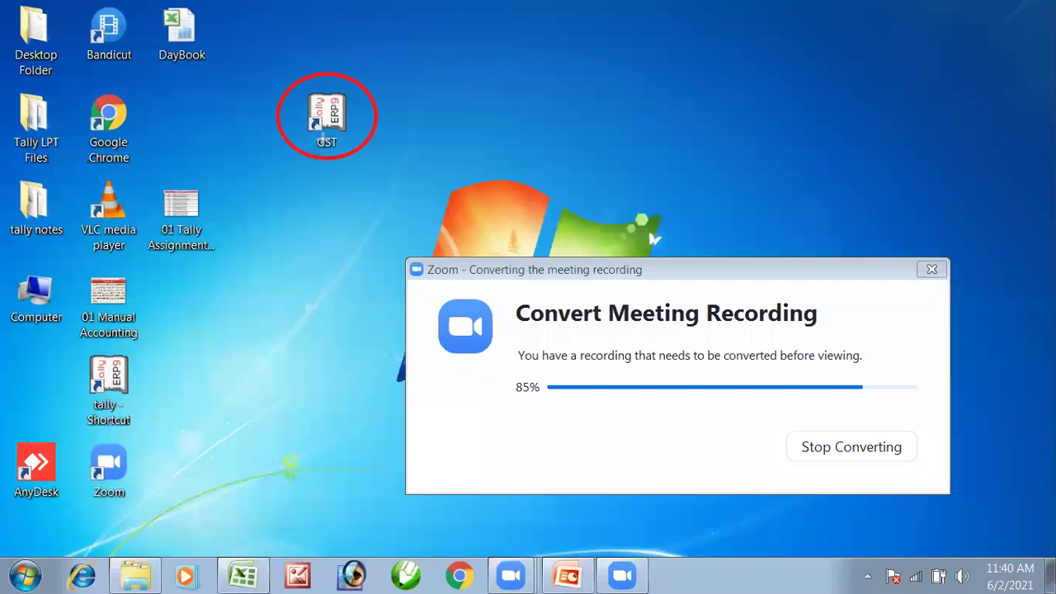
left_click(329, 121)
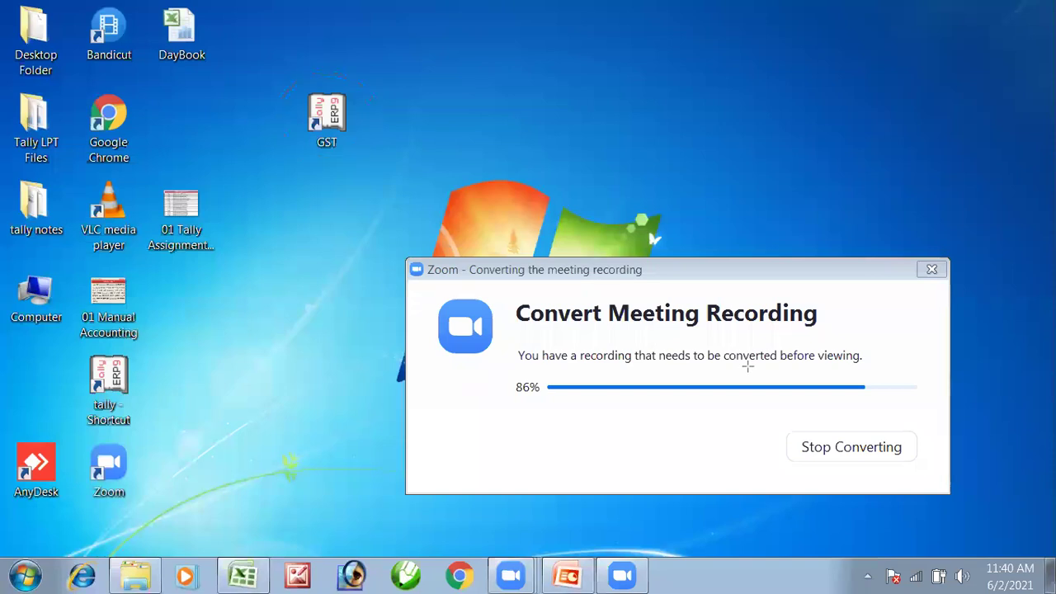
left_click(330, 120)
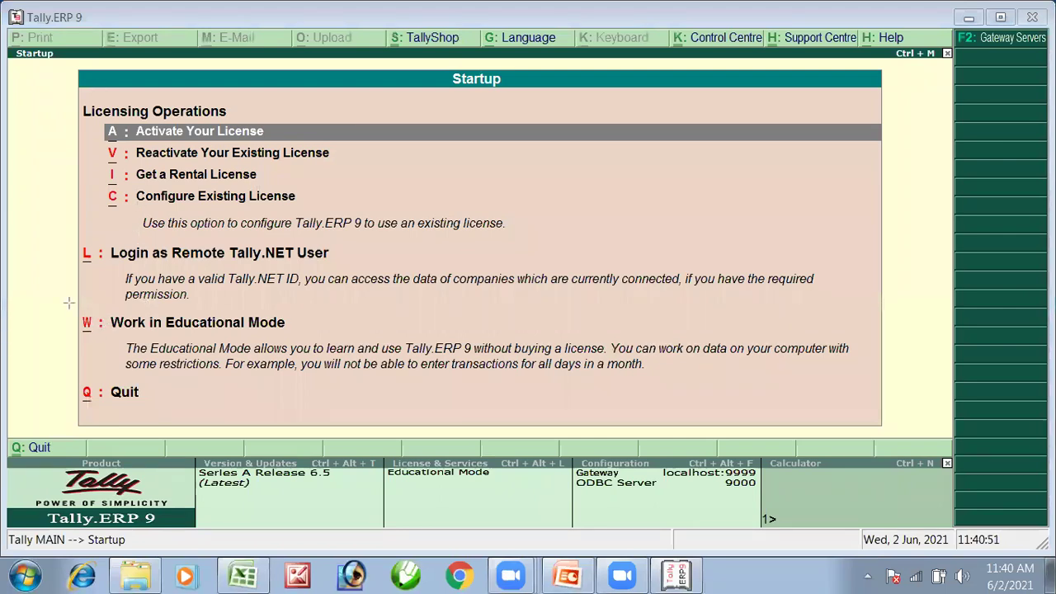
Mark the Work in Educational Mode option on the Startup screen with a temporary box and clear the markup.
left_click_drag(40, 304, 101, 320)
left_click_drag(313, 345, 340, 341)
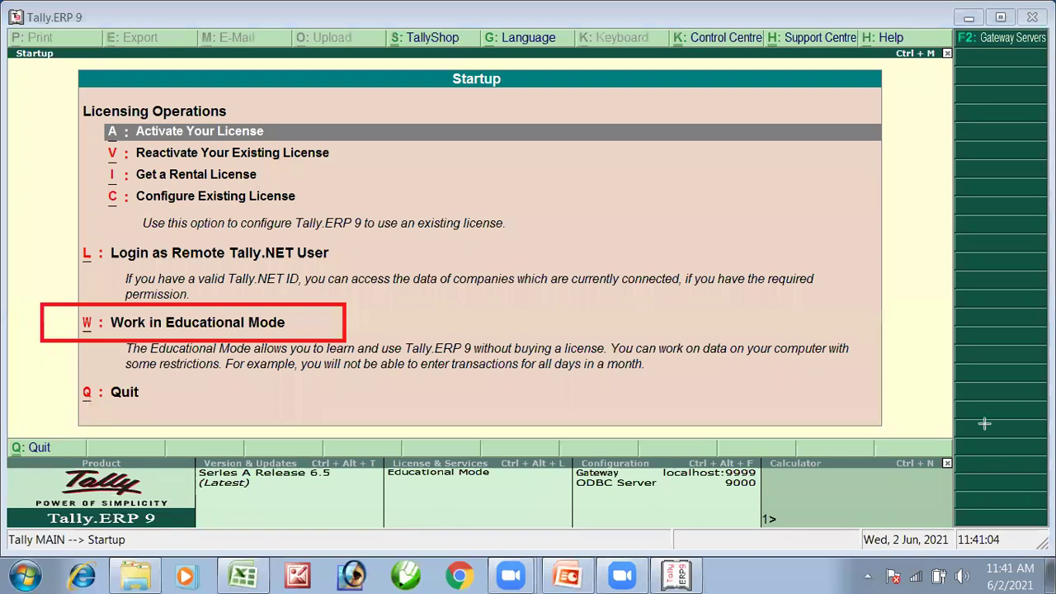
left_click(160, 313)
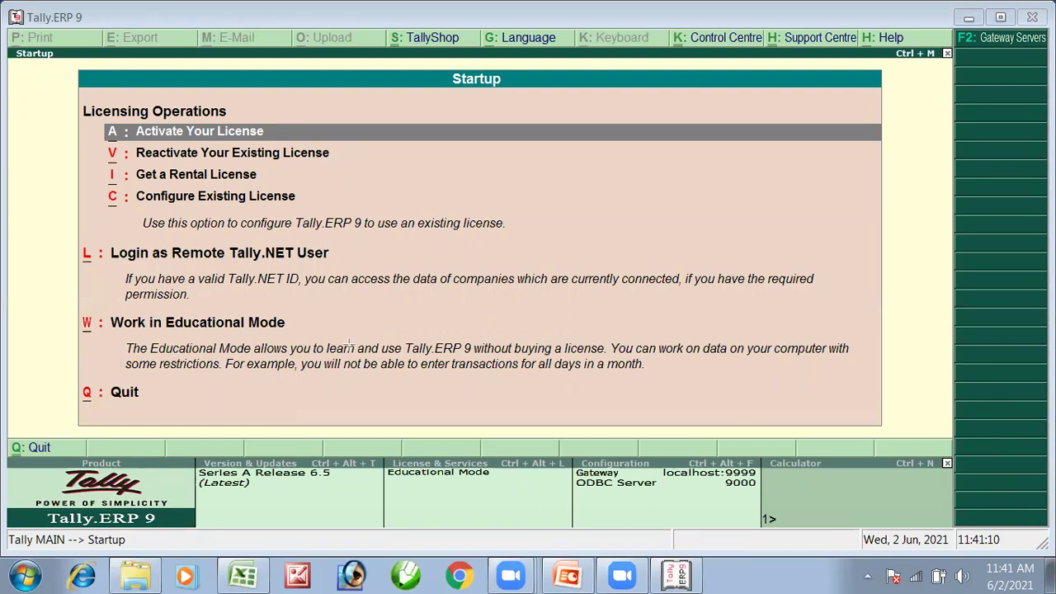
Start Tally in Educational Mode from the Startup options.
key("Down")
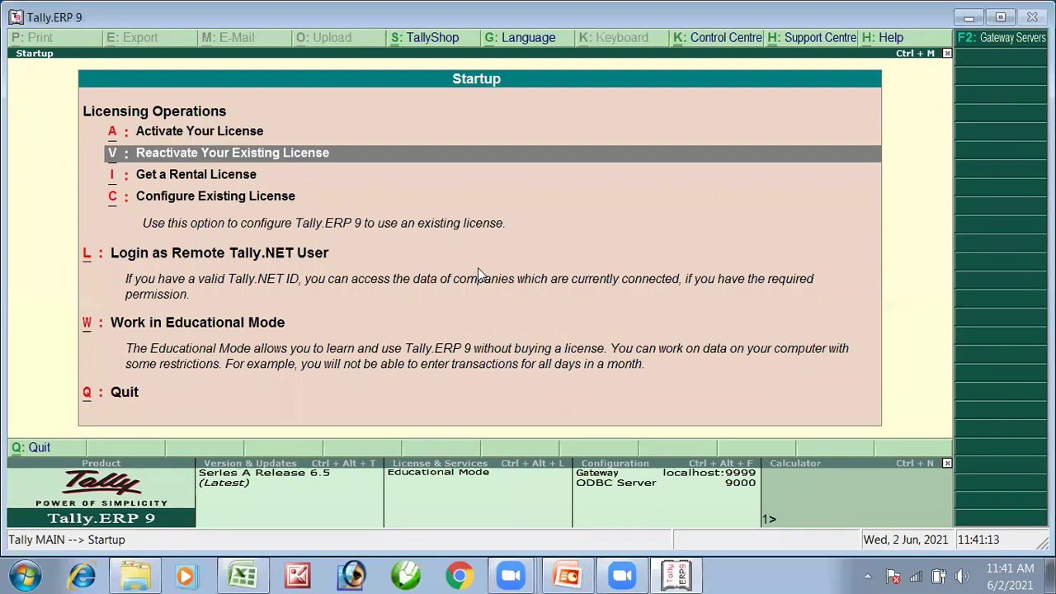
key("Down")
key("Down")
key("Down")
key("Down")
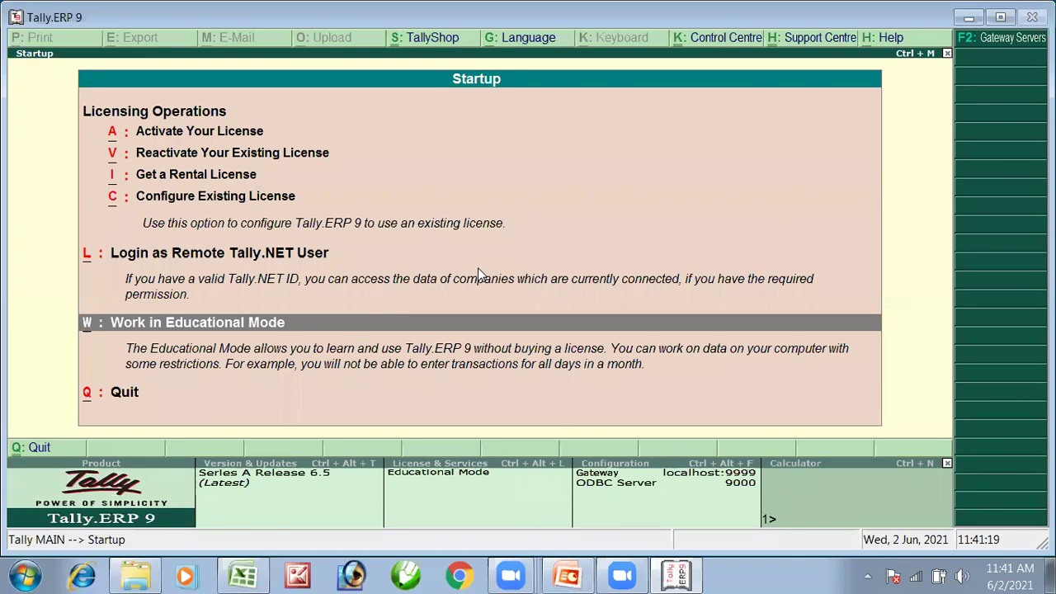
key("Return")
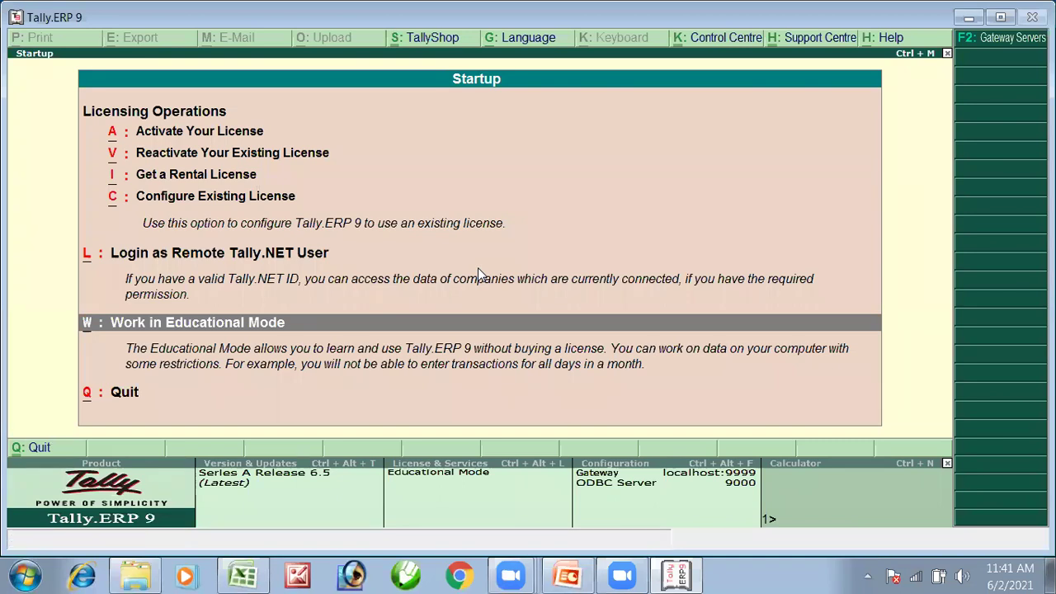
key("Up")
key("Down")
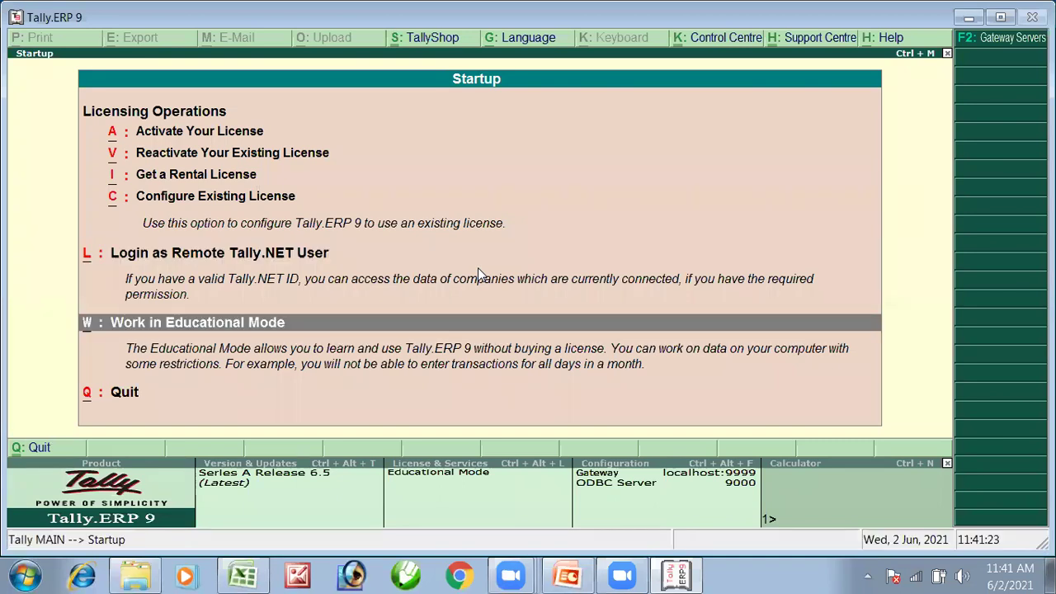
key("Up")
key("Up")
key("Down")
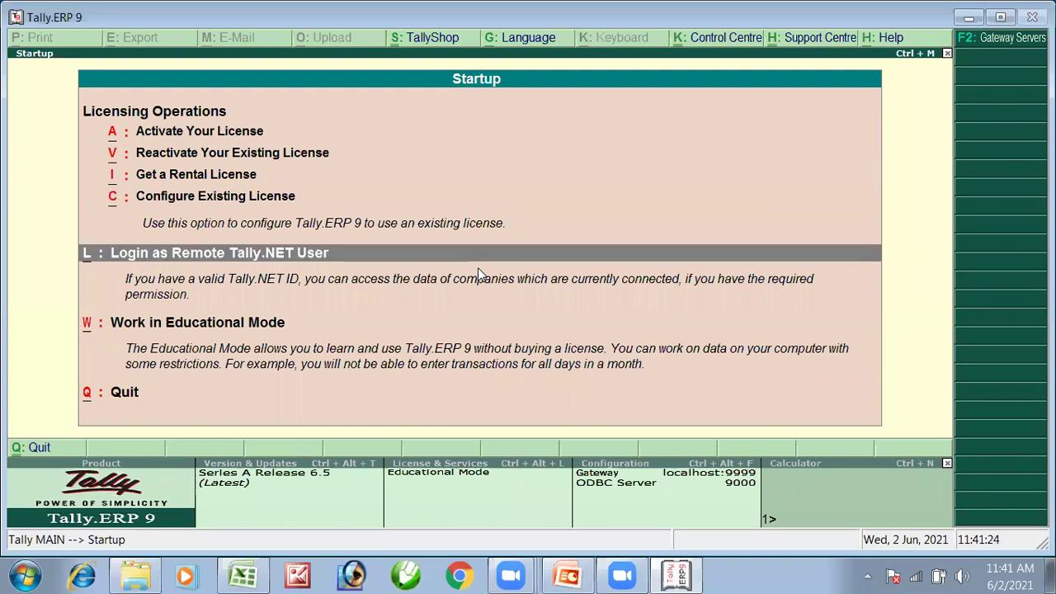
key("Down")
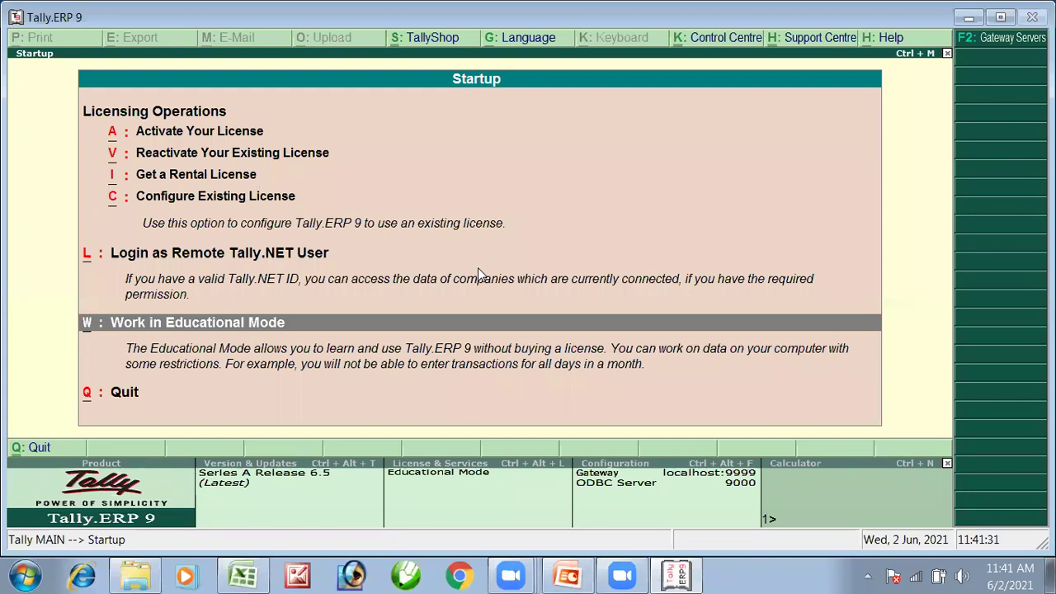
key("Return")
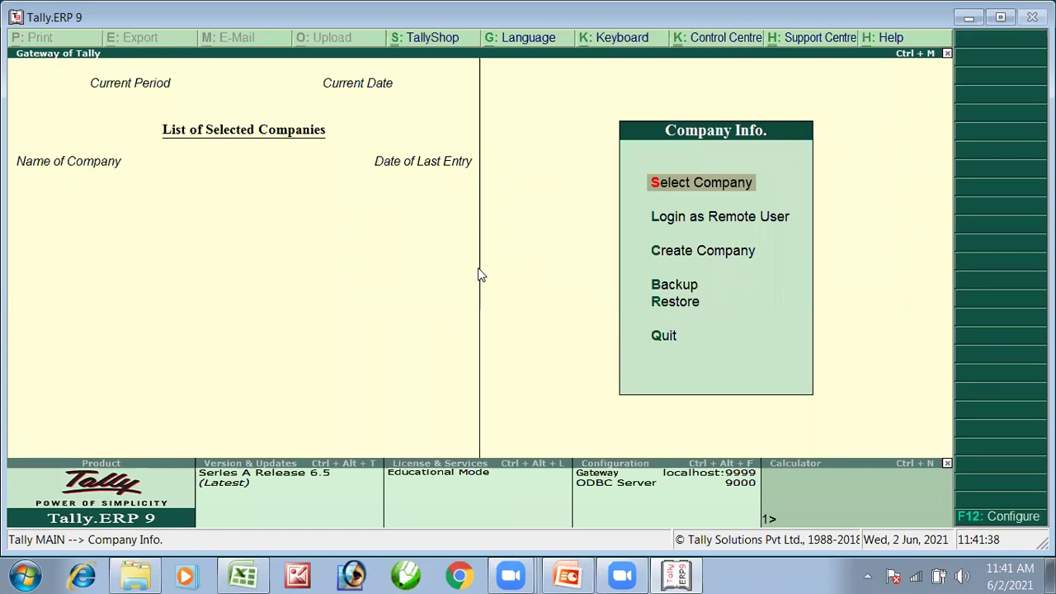
Review the Company Info. menu, marking its options with emphasis on Create Company and Select Company, and clear the markup.
key("Down")
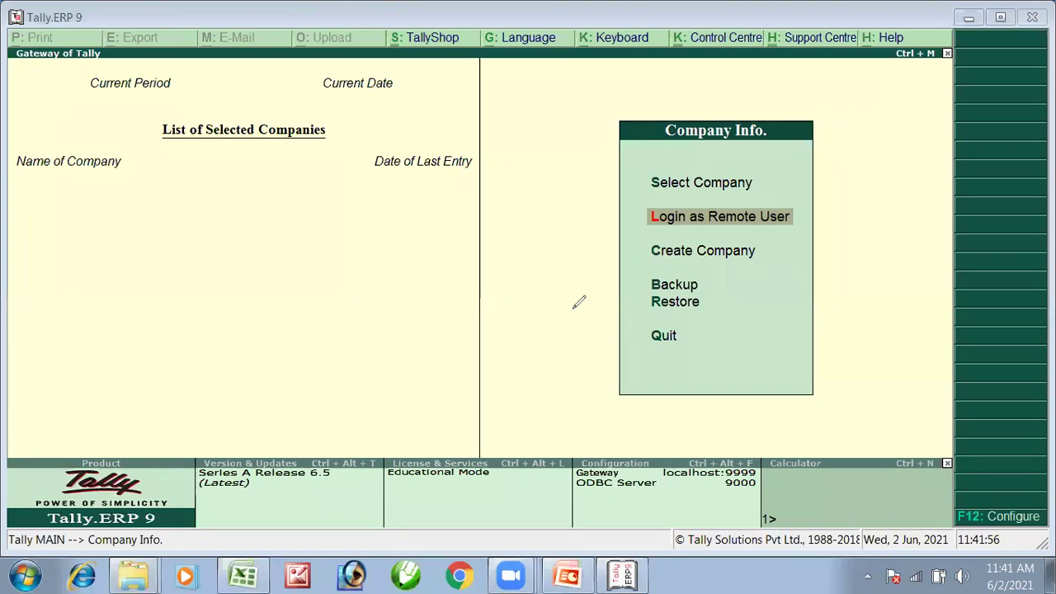
left_click_drag(594, 112, 847, 149)
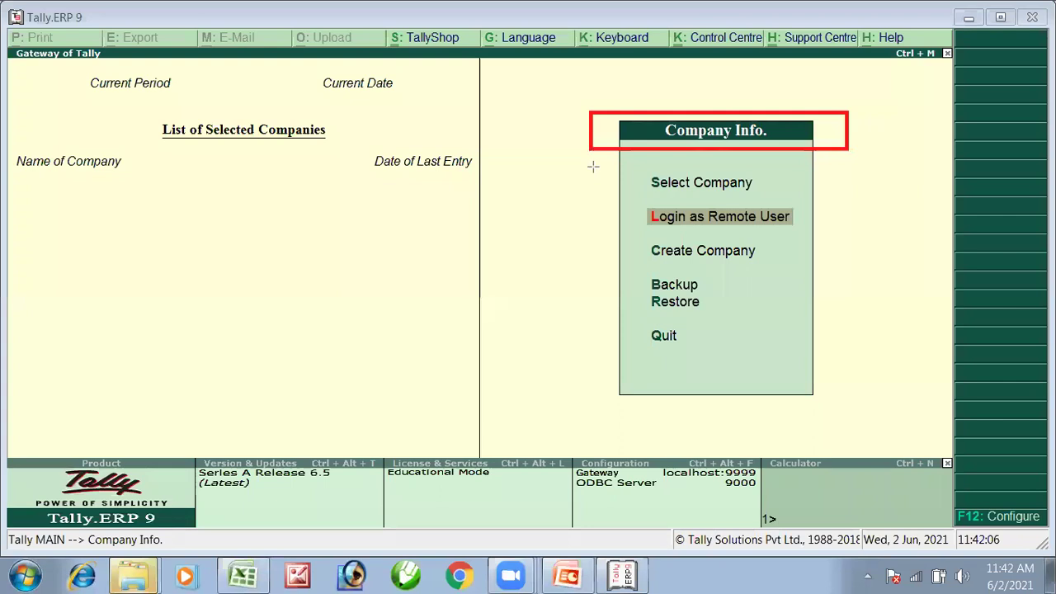
left_click_drag(593, 167, 788, 287)
left_click_drag(848, 336, 856, 390)
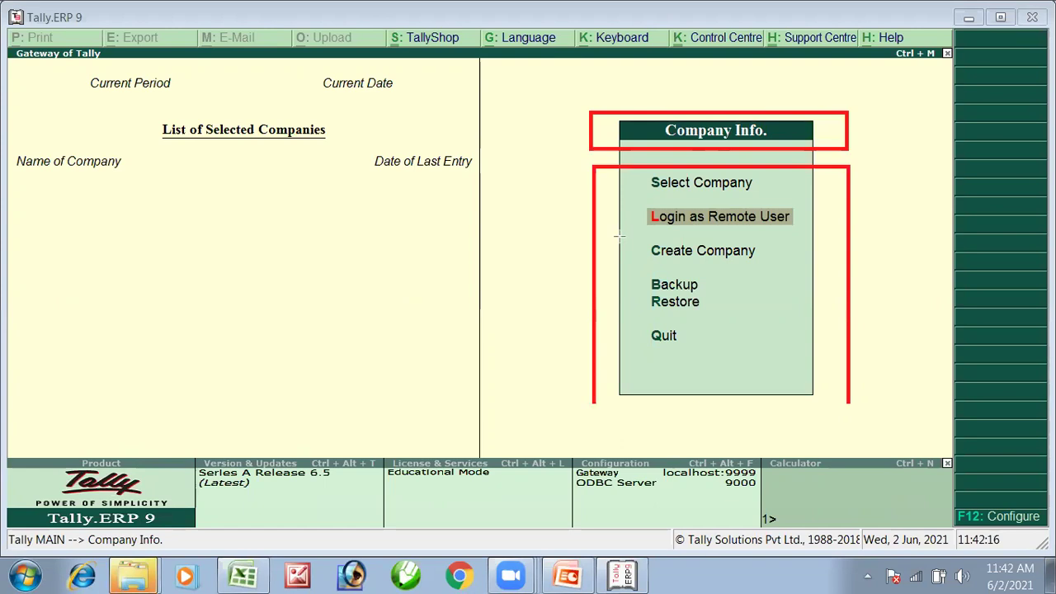
left_click_drag(619, 236, 806, 267)
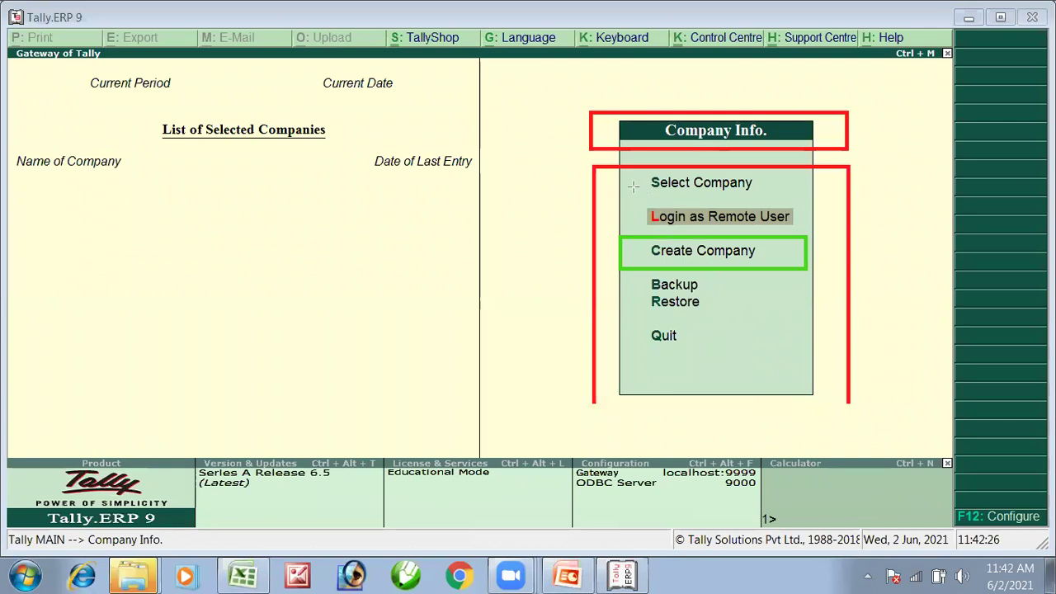
mouse_move(628, 196)
left_mouse_down()
mouse_move(803, 167)
mouse_move(781, 169)
left_mouse_up()
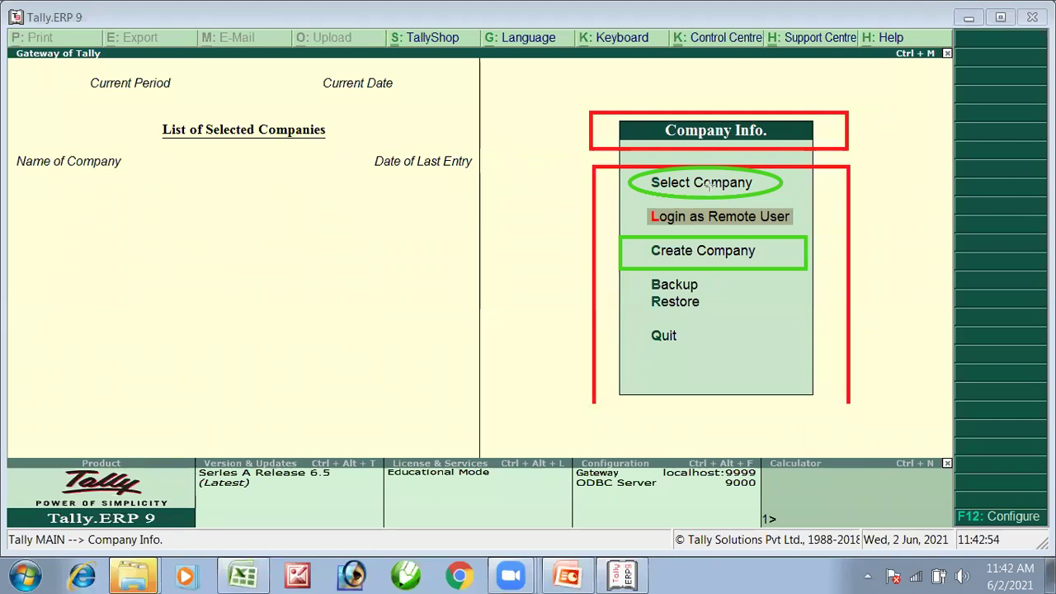
left_click(672, 246)
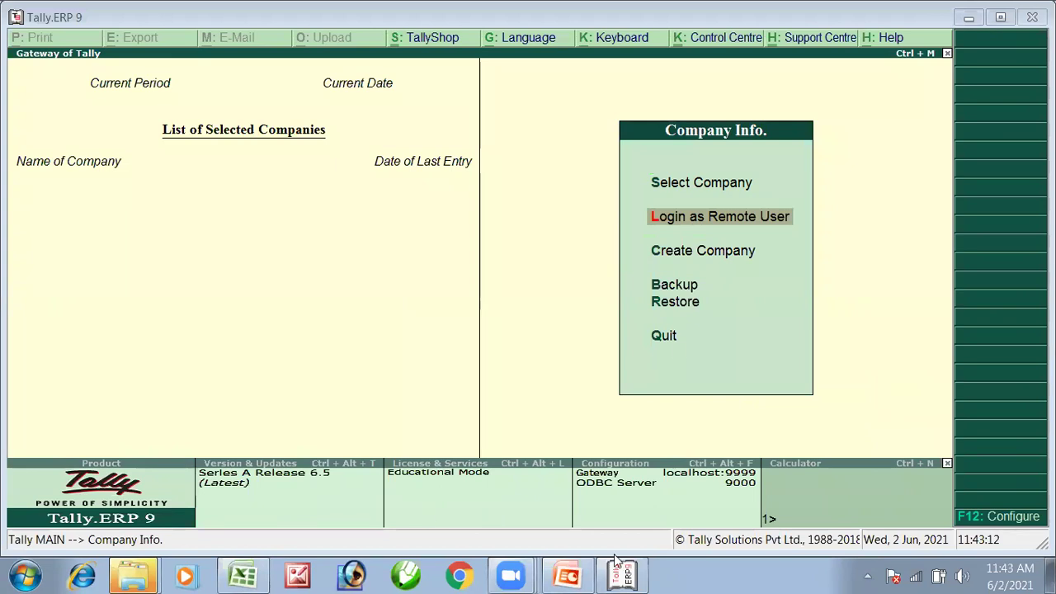
Open the Company Creation form, check the assignment title on Sheet1 in Excel, and return to Tally.
left_click(719, 256)
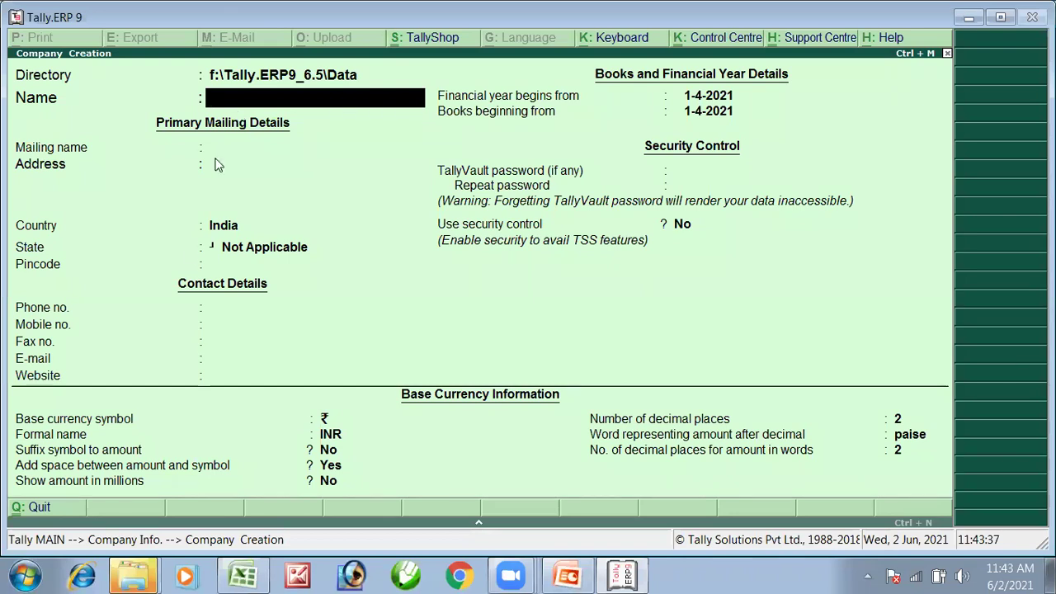
left_click(243, 578)
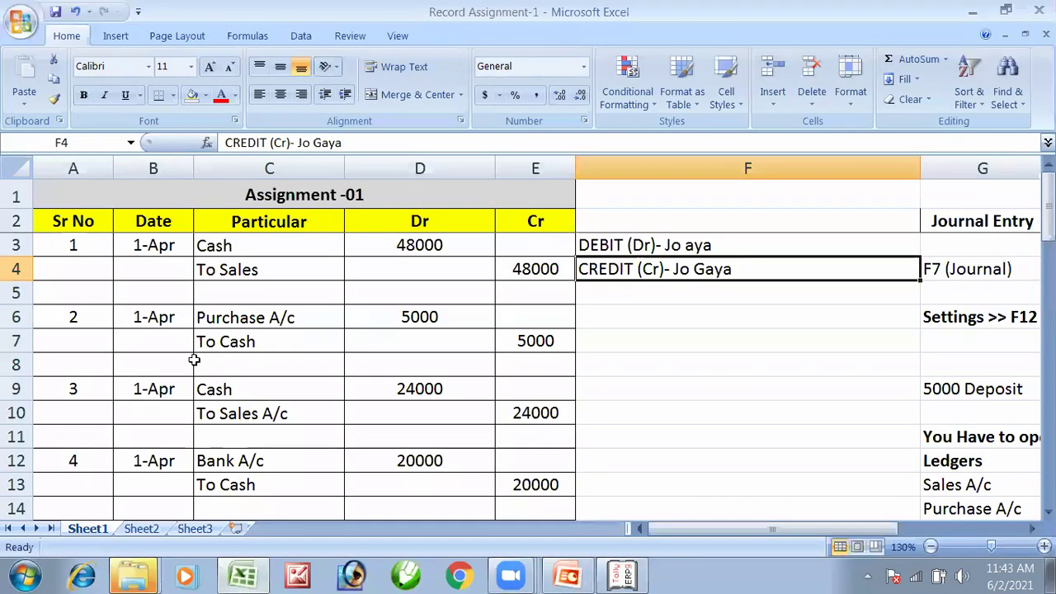
left_click(302, 193)
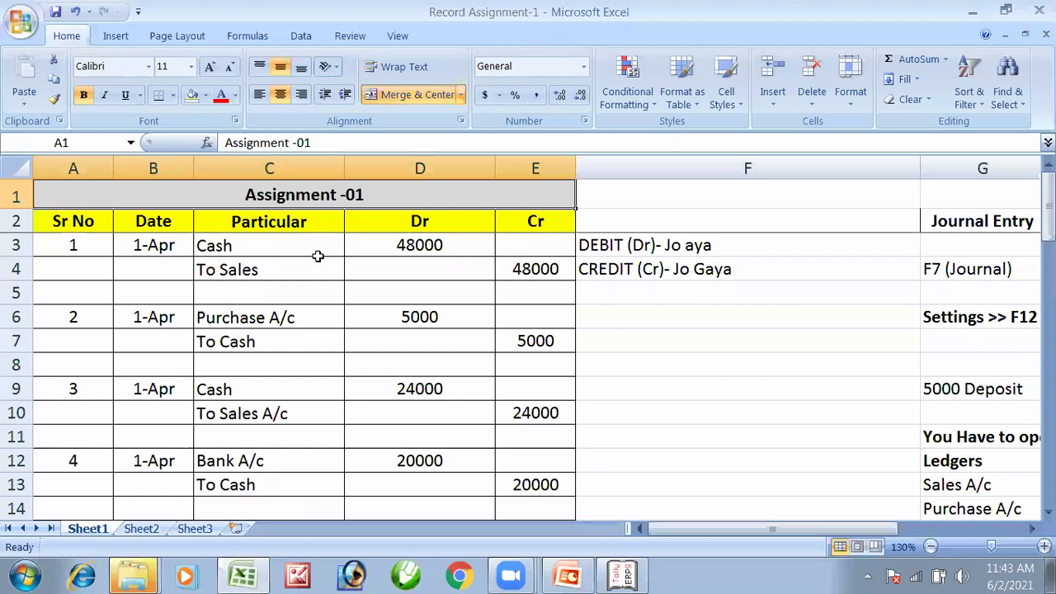
key("alt+Tab")
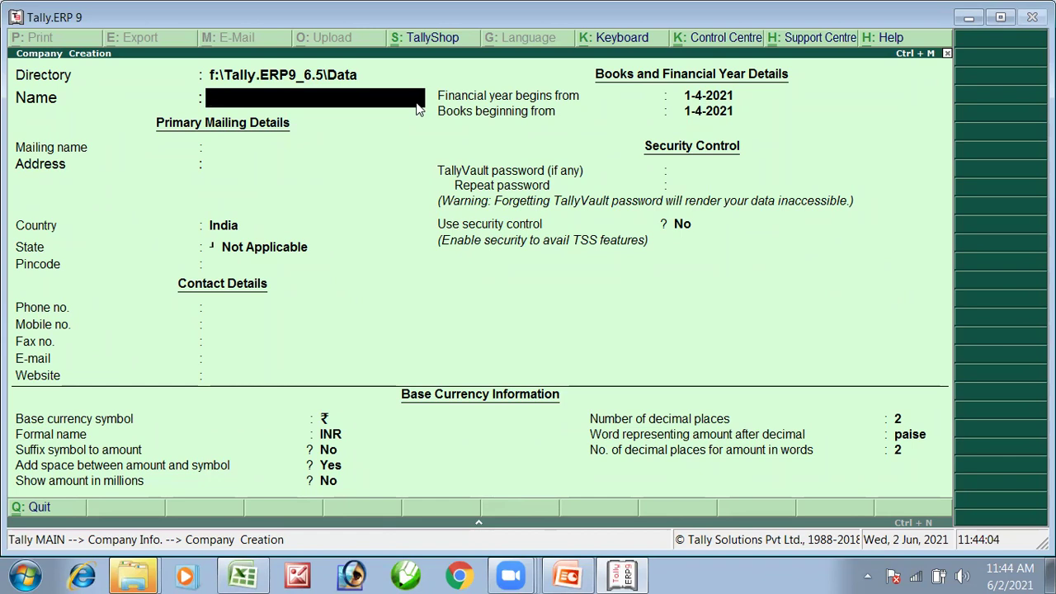
Name the new company 1008 Assignment 01 and accept the same text as its mailing name.
type("100")
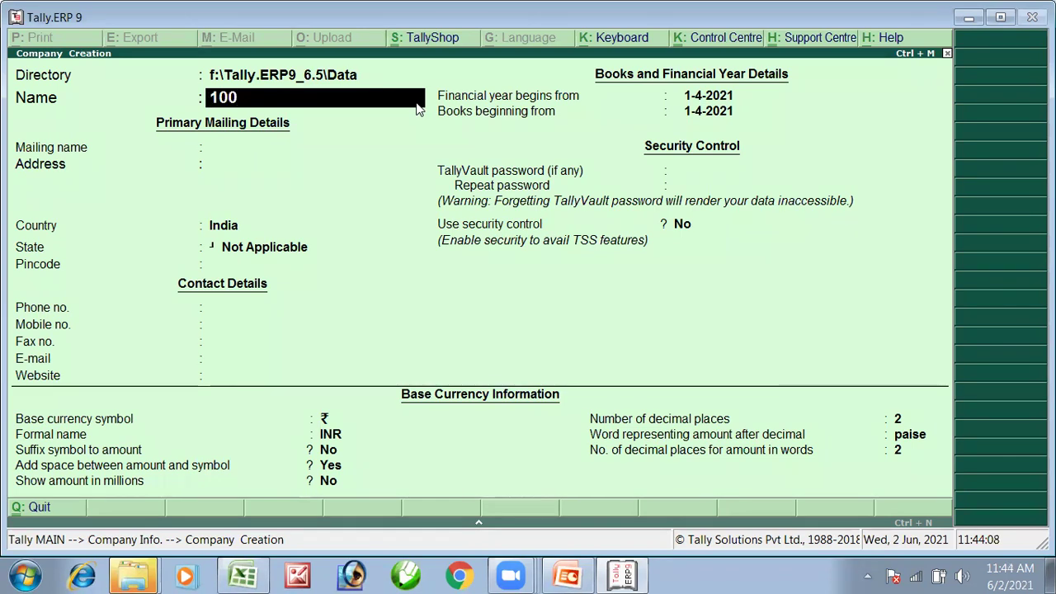
type("8 Ass")
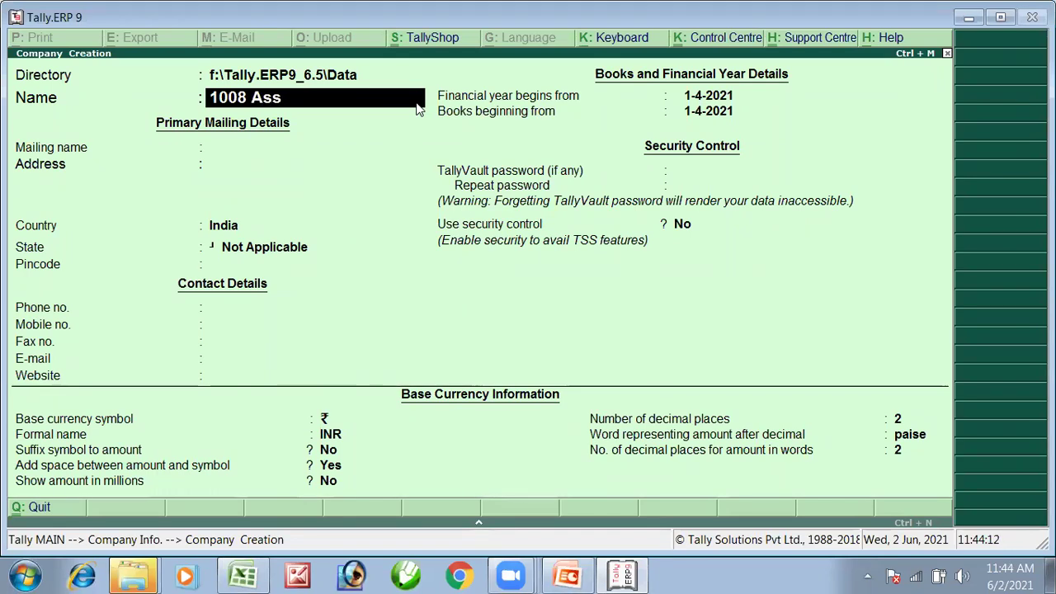
type("ignment 0 1")
key("BackSpace")
key("BackSpace")
type("1")
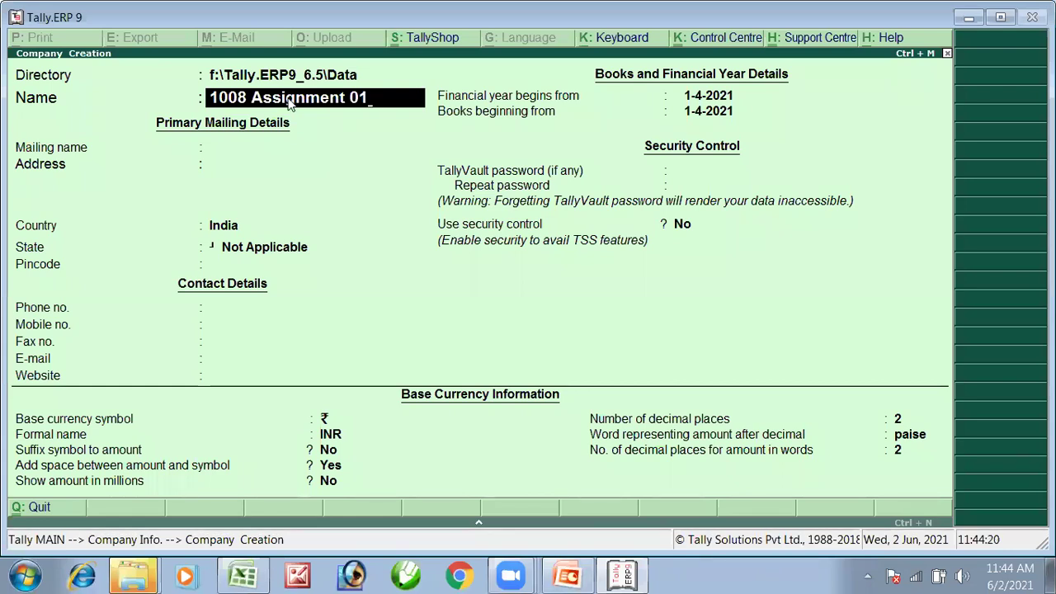
key("Return")
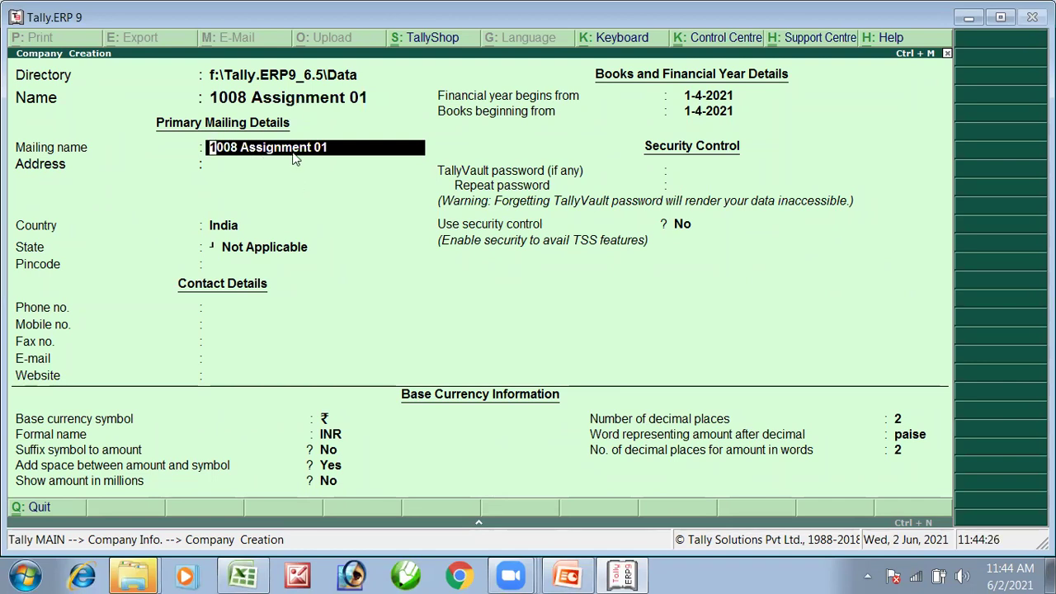
key("Return")
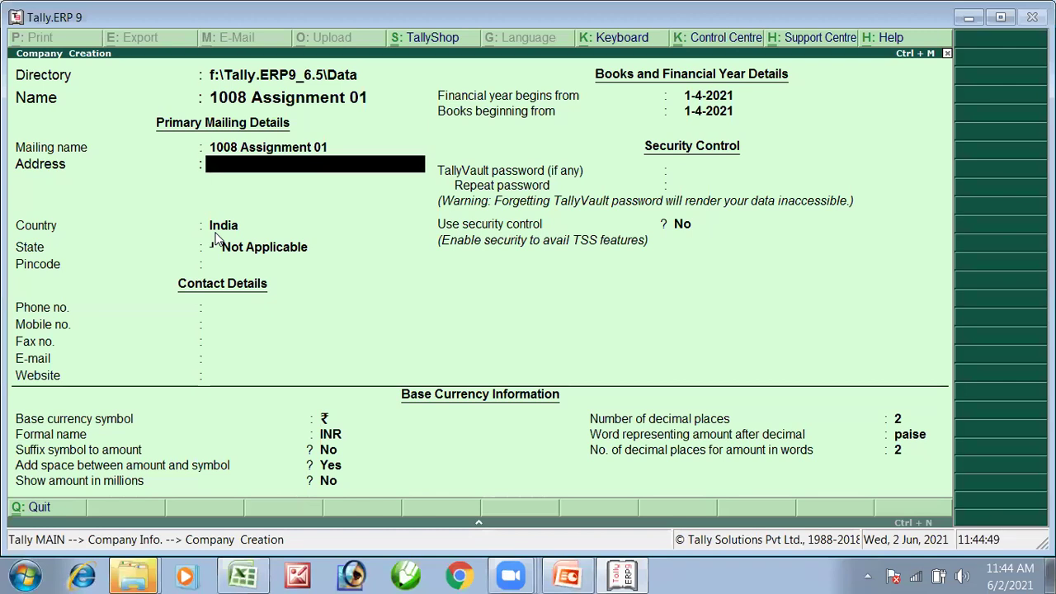
Leave the address blank, keep India as the country and set the state to Uttar Pradesh.
key("Return")
key("Return")
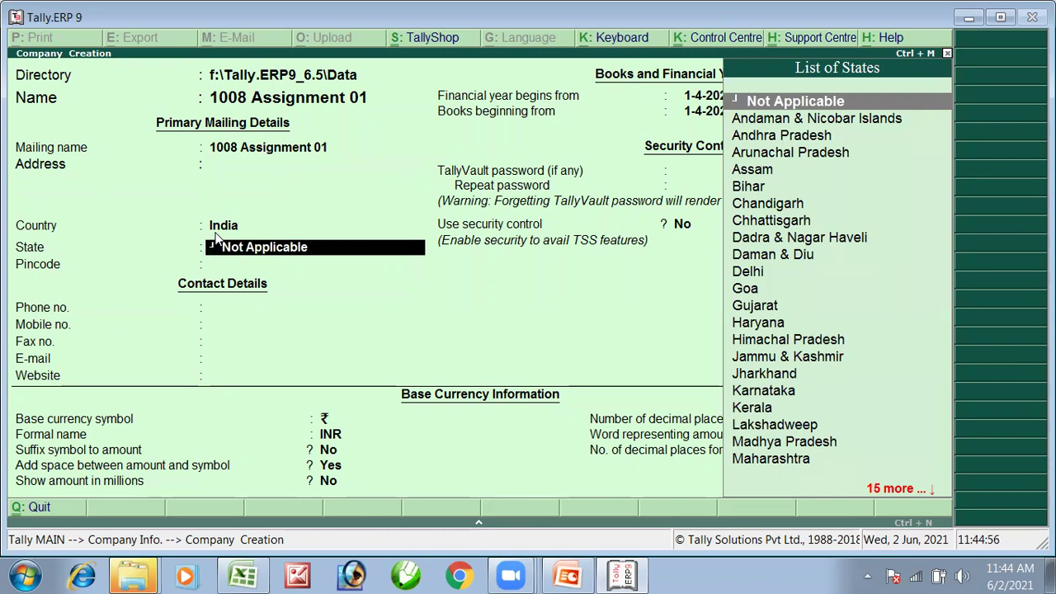
type("U")
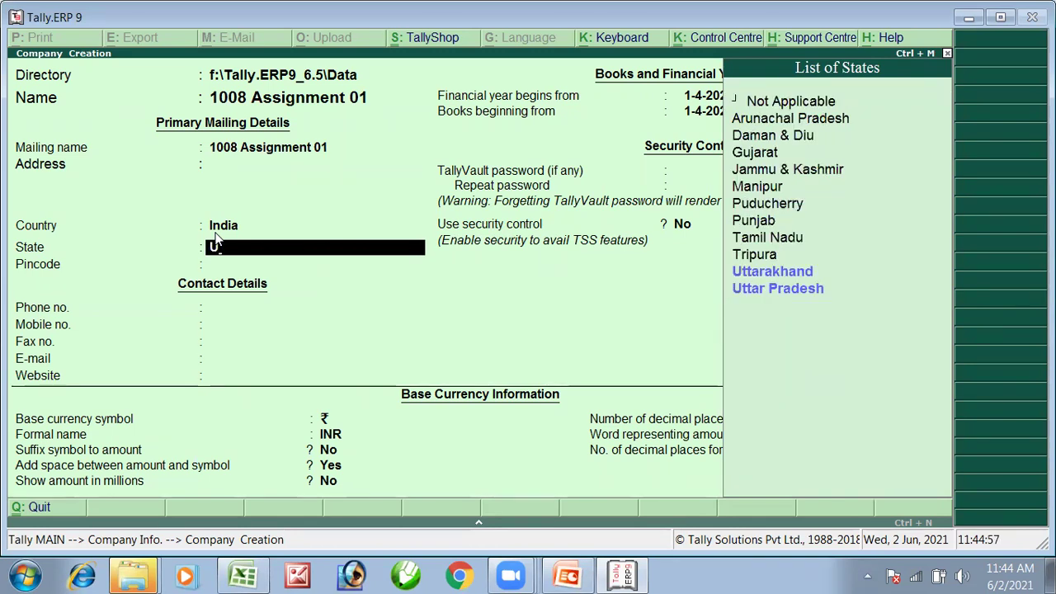
key("Up")
key("Down")
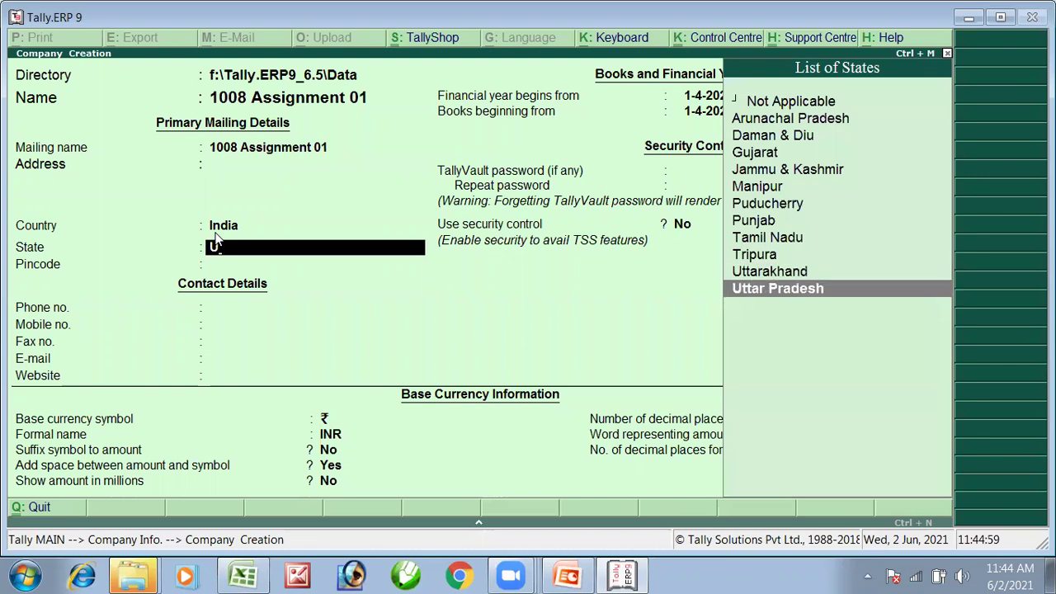
key("Return")
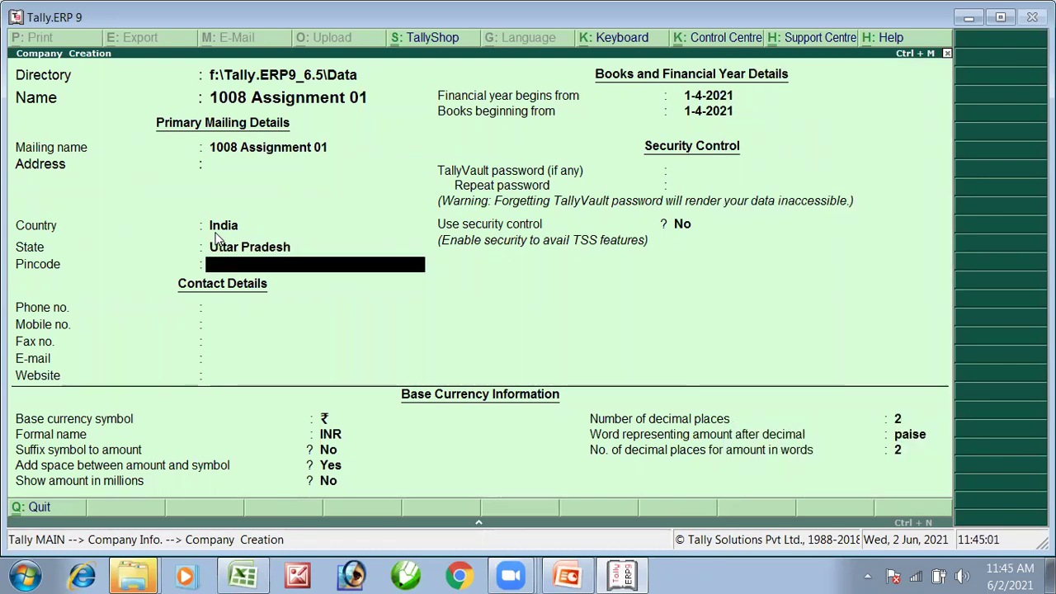
Go back to the company's State field and choose Uttar Pradesh again from the list of states.
key("Up")
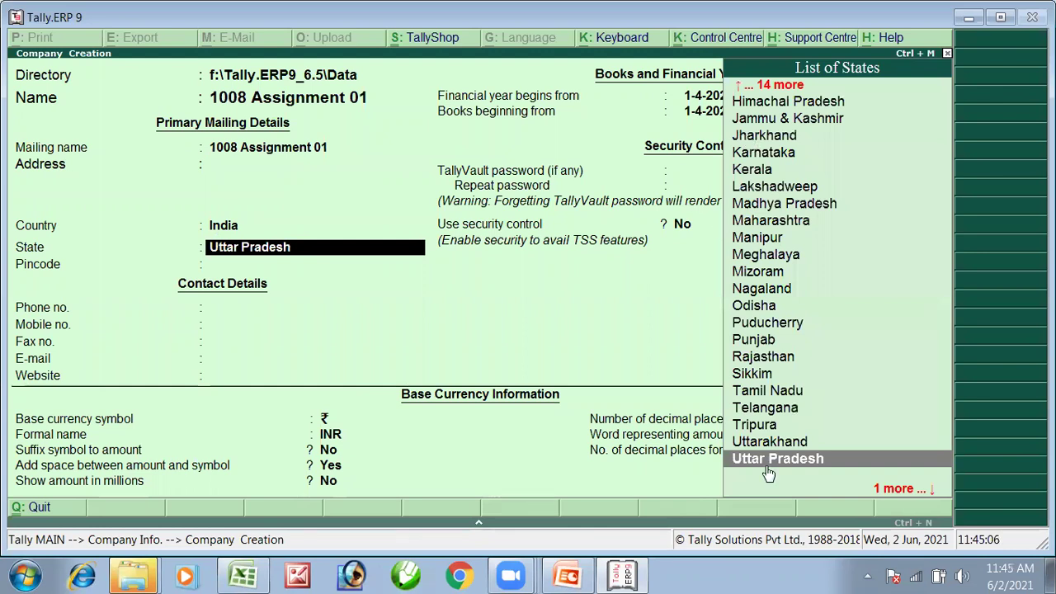
type("U")
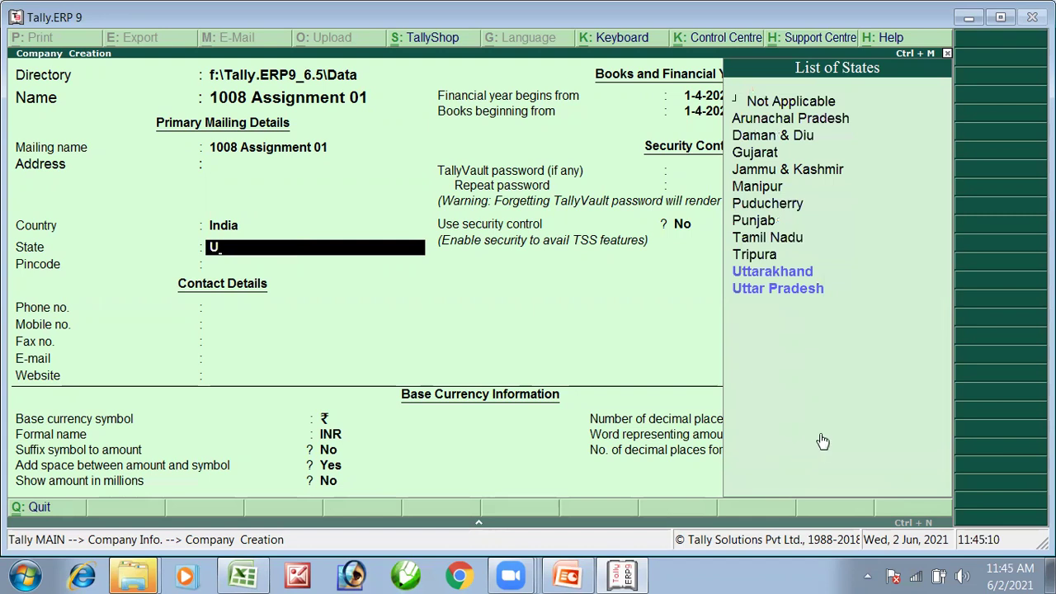
left_click(784, 297)
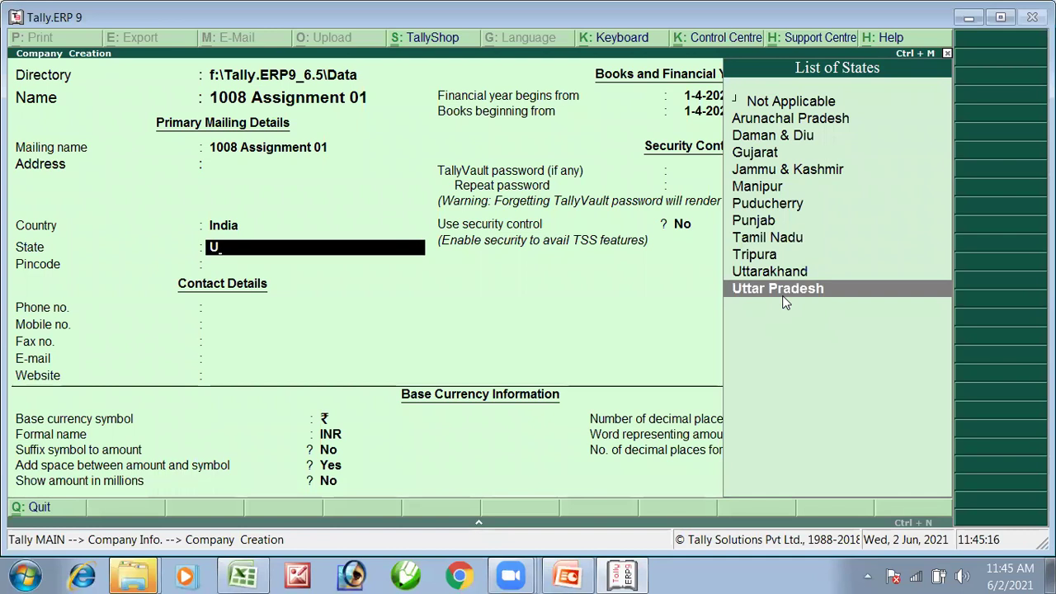
key("Up")
key("Down")
left_click(797, 290)
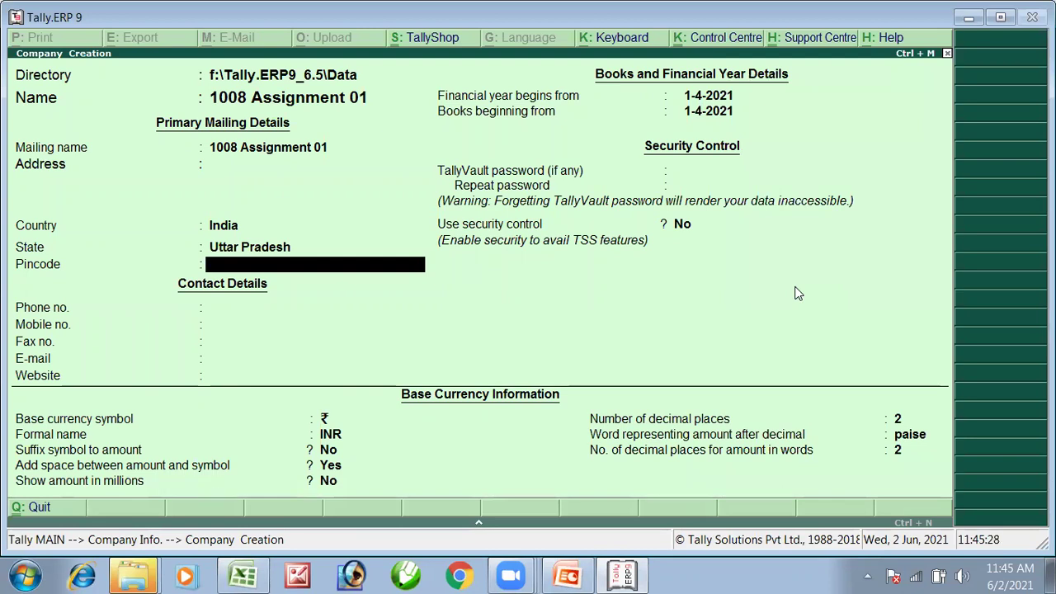
Leave the company's pincode, phone, mobile, fax, e-mail and website fields blank.
type("210")
key("BackSpace")
key("BackSpace")
key("BackSpace")
key("Return")
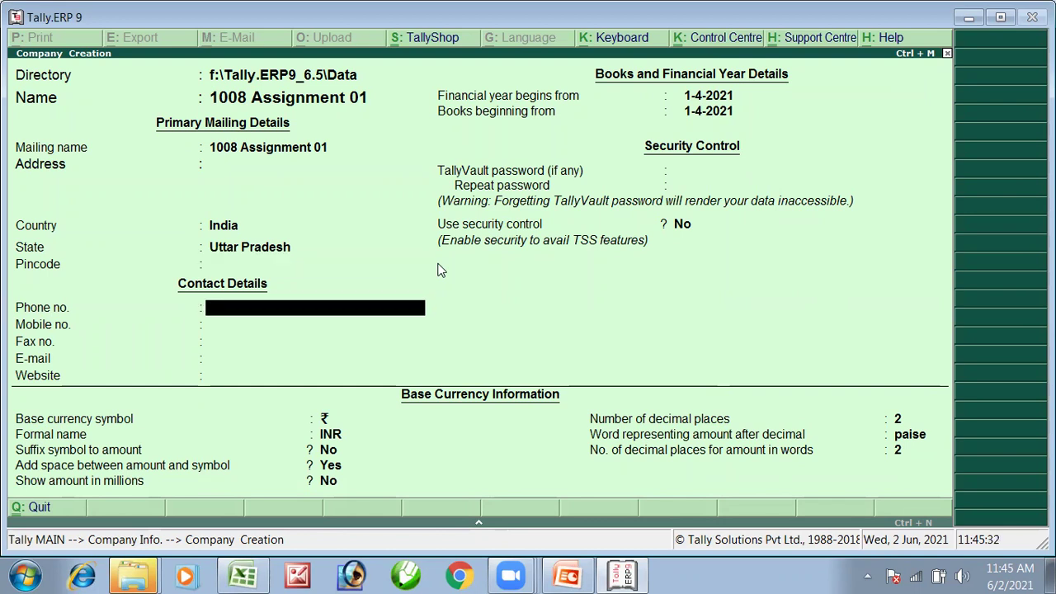
key("Return")
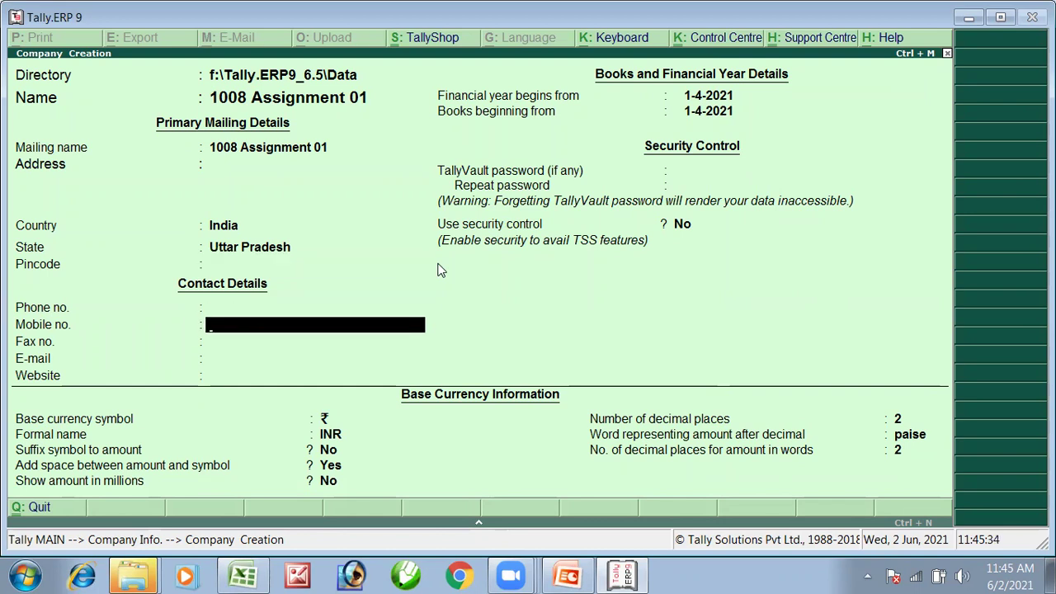
key("Return")
key("Return")
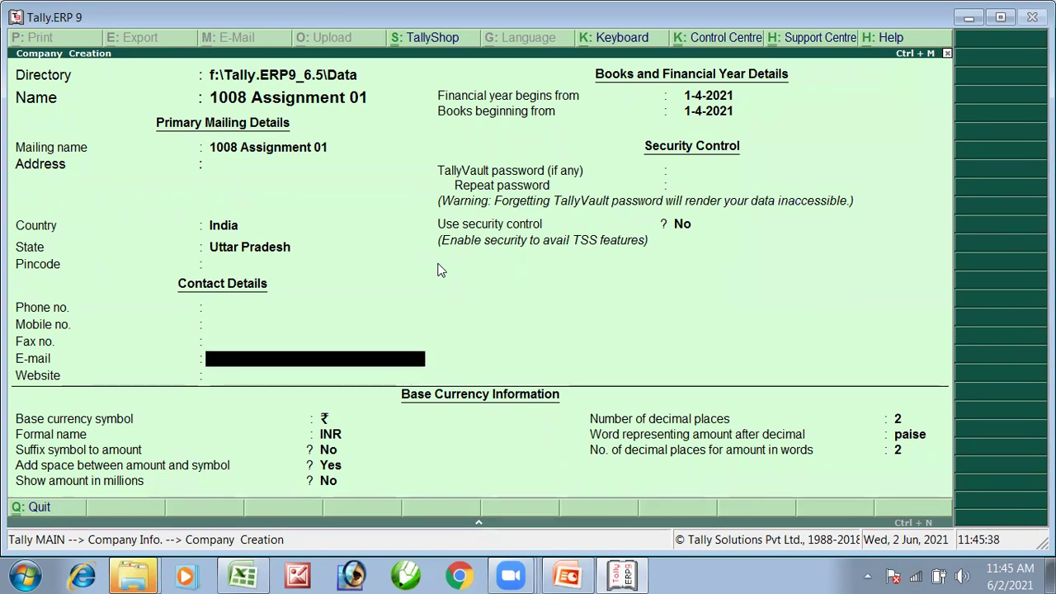
key("Return")
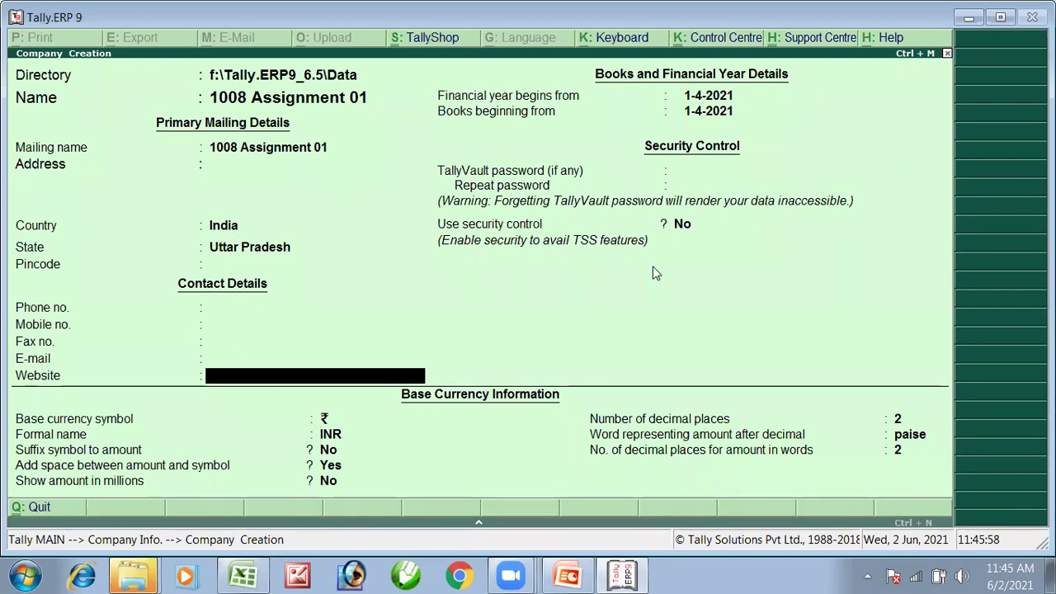
left_click(238, 326)
key("Return")
key("Return")
key("Return")
key("Return")
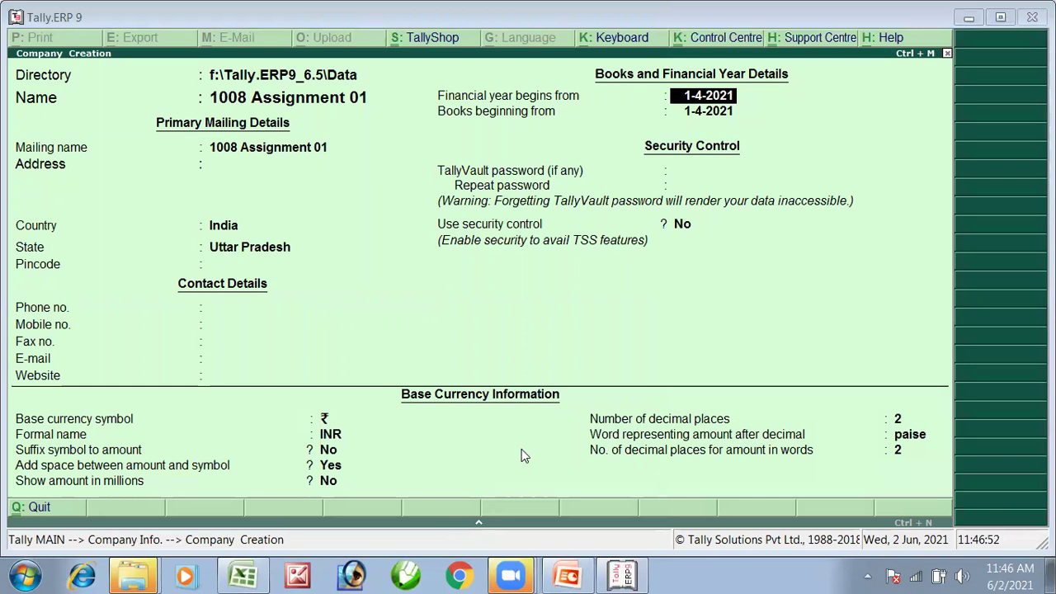
mouse_move(632, 78)
left_mouse_down()
mouse_move(792, 107)
mouse_move(784, 105)
left_mouse_up()
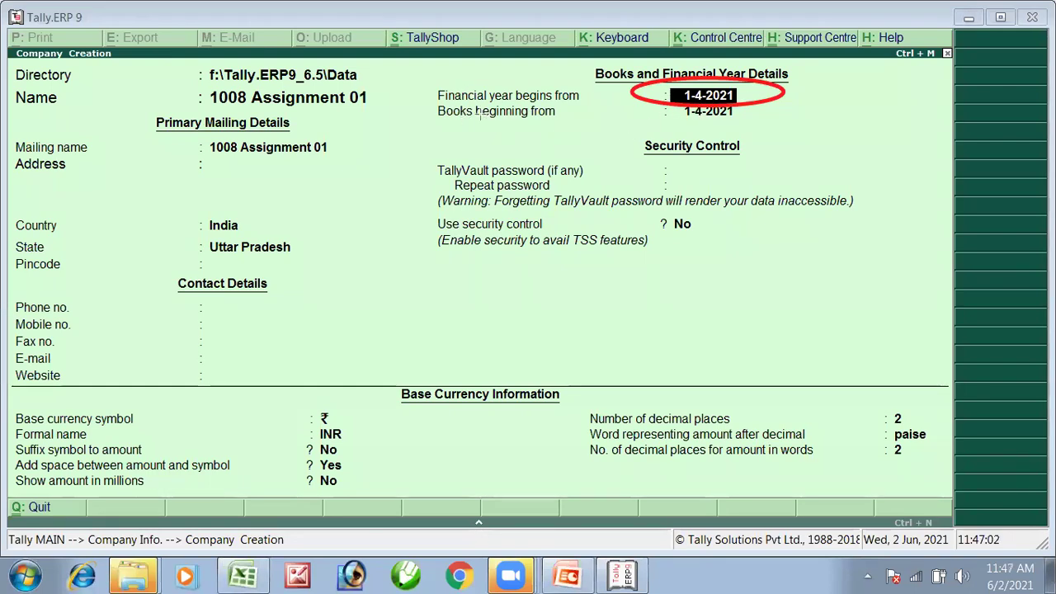
mouse_move(407, 103)
left_mouse_down()
mouse_move(583, 139)
mouse_move(592, 124)
left_mouse_up()
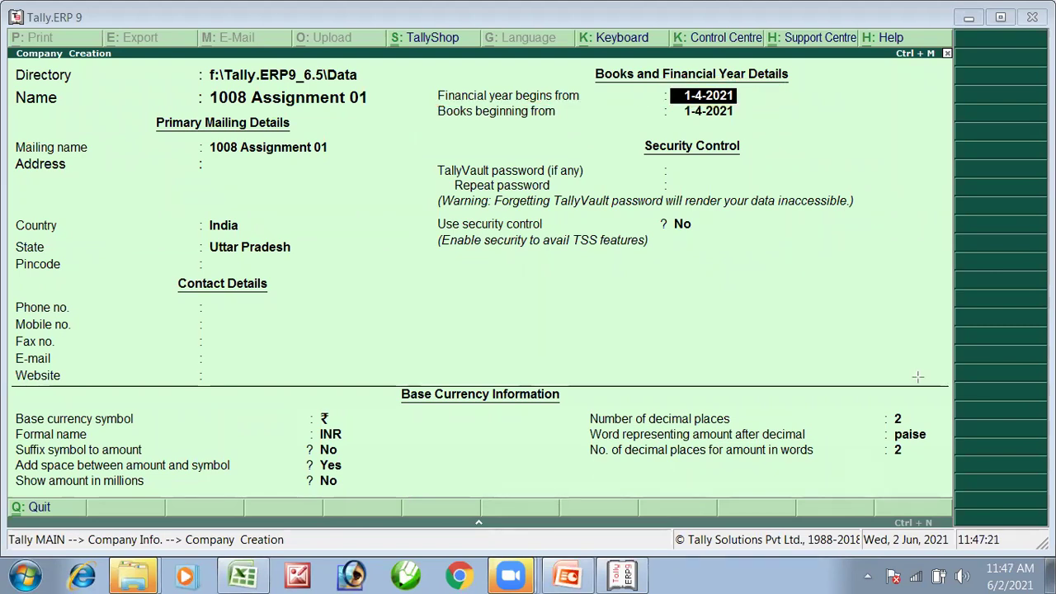
Check the first entry's date in Excel, and accept 1-4-2021 in Tally as the financial year start and books beginning date.
left_click(242, 576)
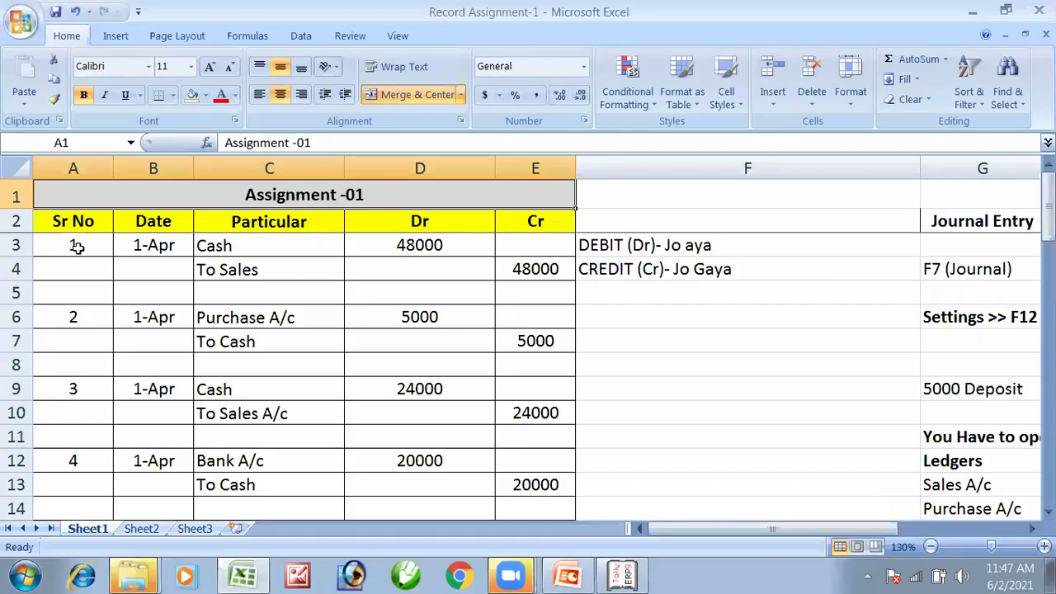
left_click(137, 246)
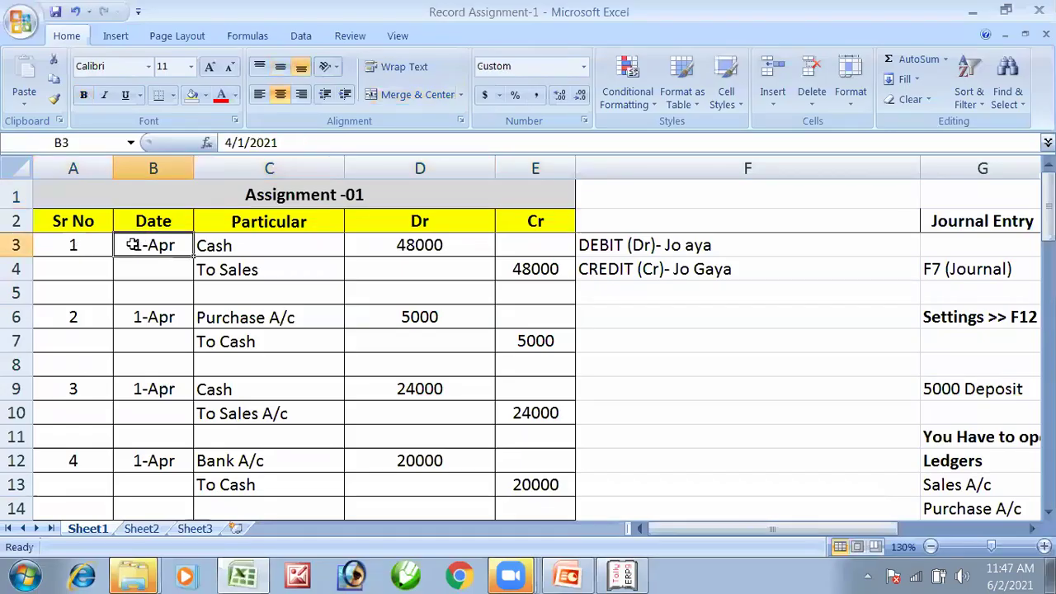
key("alt+Tab")
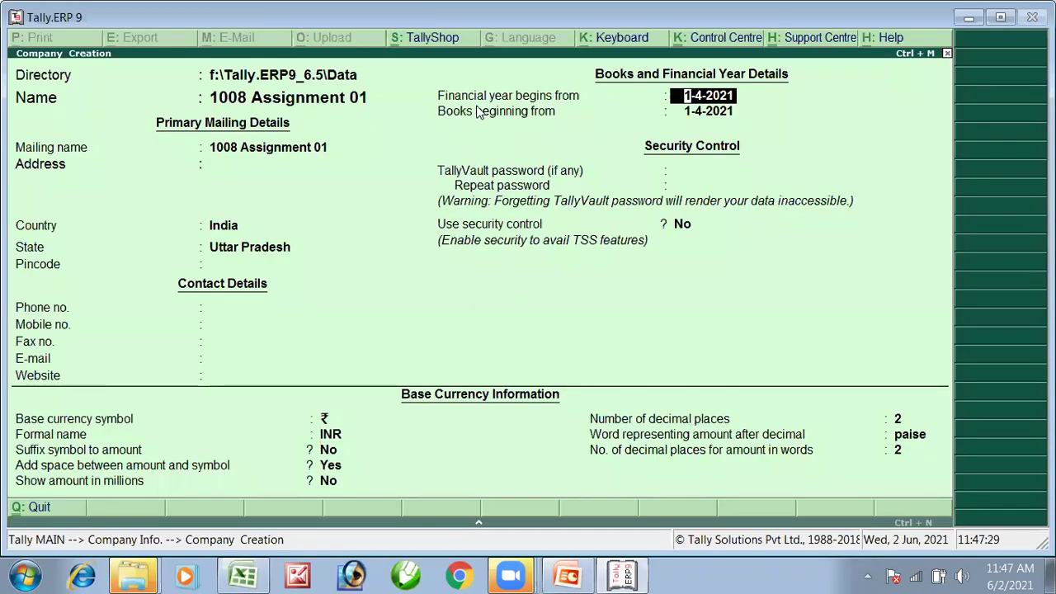
key("Return")
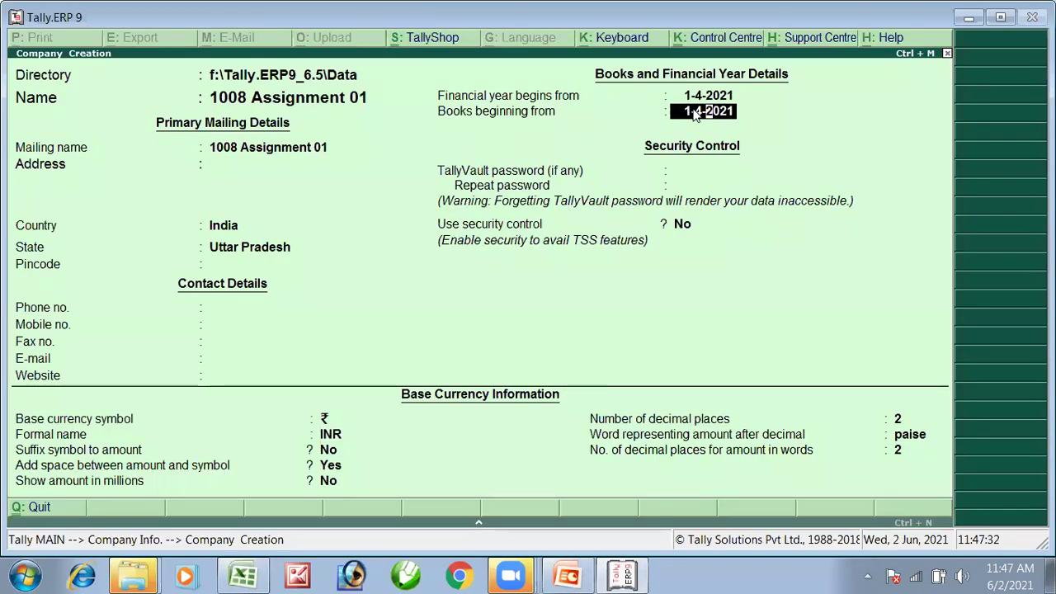
key("Return")
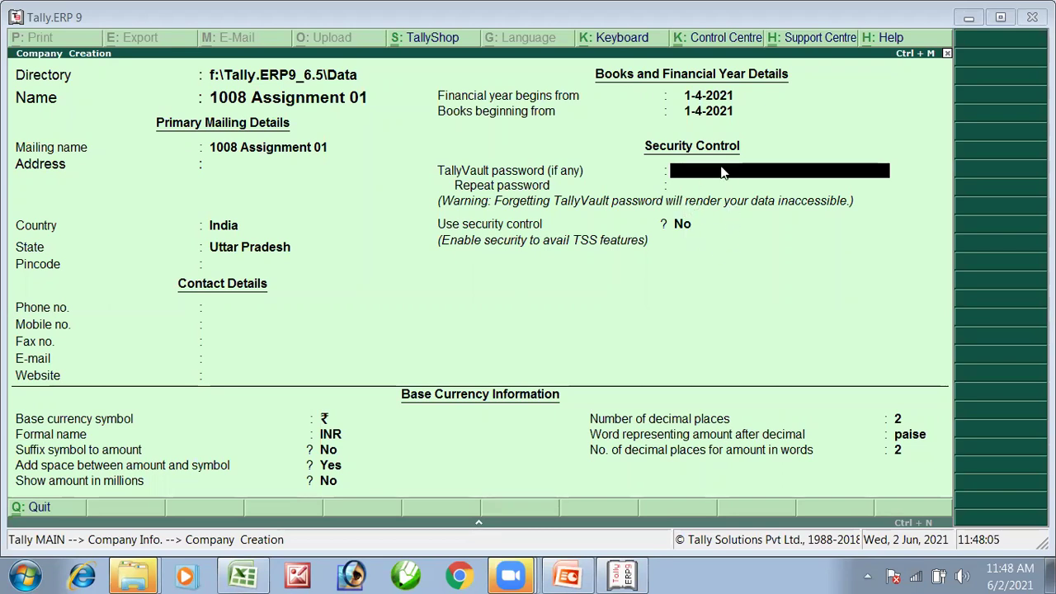
Keep the default security and INR base currency settings without a TallyVault password, and accept the new company.
key("Return")
key("Return")
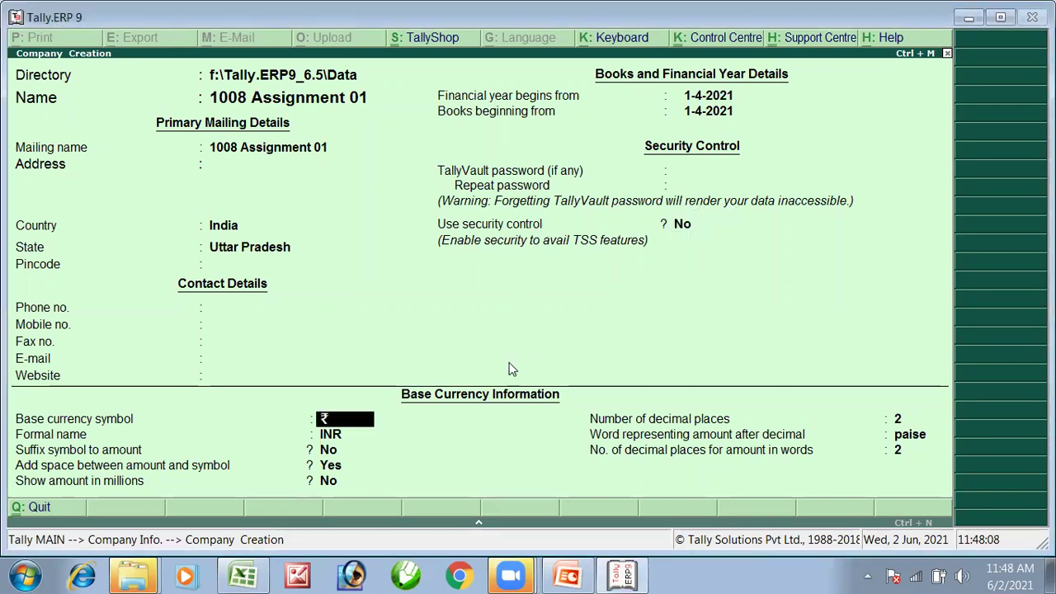
key("Return")
key("Return")
key("Return")
key("Return")
key("Return")
key("Return")
key("Return")
key("Return")
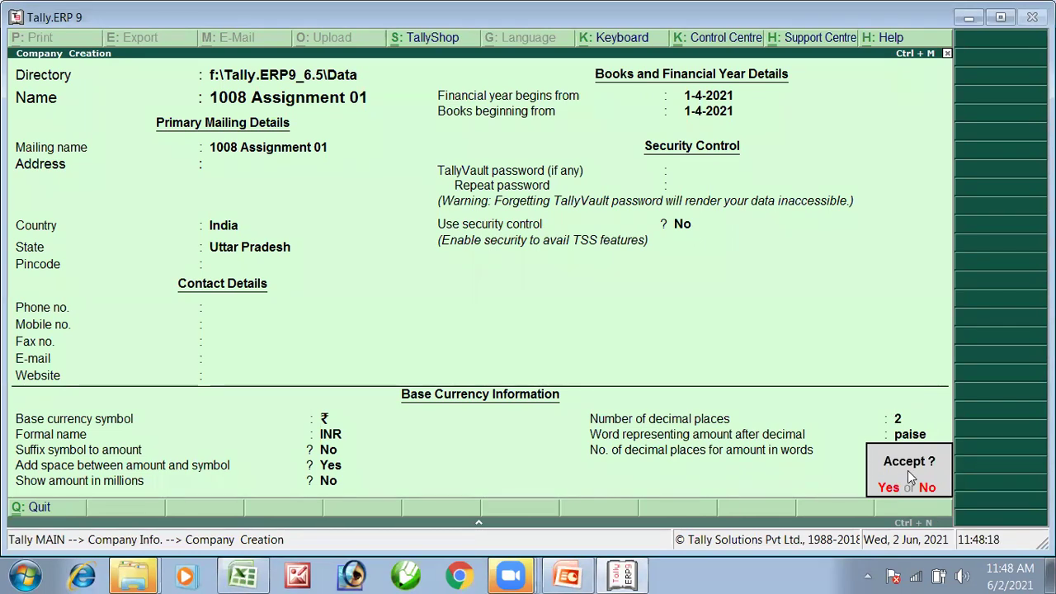
key("Return")
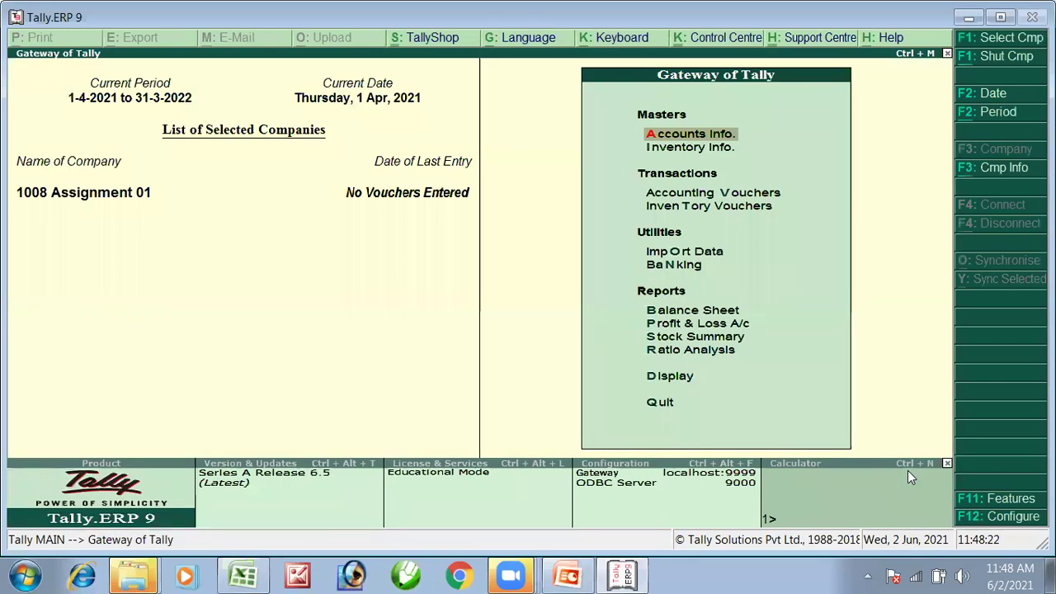
left_click(421, 575)
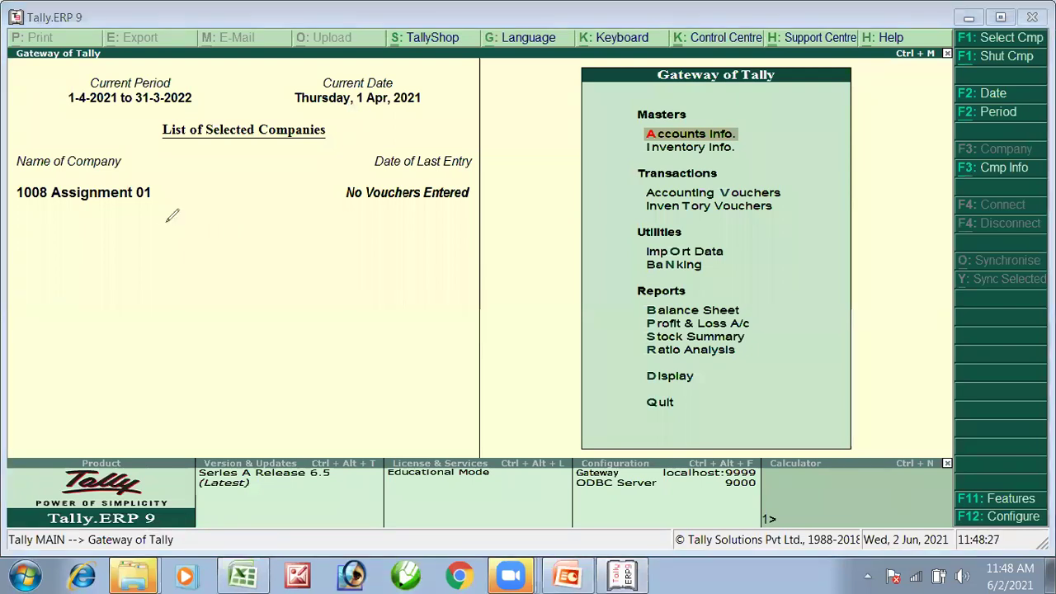
mouse_move(128, 223)
left_mouse_down()
mouse_move(109, 154)
mouse_move(5, 185)
mouse_move(148, 216)
left_mouse_up()
left_click_drag(116, 185, 230, 138)
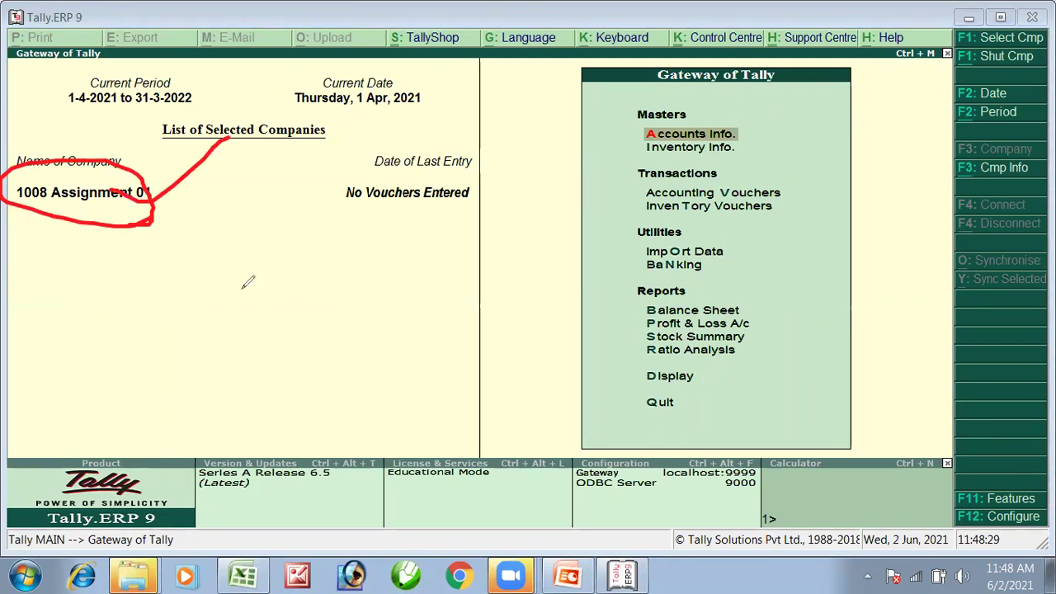
mouse_move(335, 234)
left_mouse_down()
mouse_move(475, 191)
mouse_move(376, 159)
mouse_move(334, 234)
mouse_move(367, 246)
left_mouse_up()
mouse_move(368, 183)
left_mouse_down()
mouse_move(399, 219)
mouse_move(429, 173)
left_mouse_up()
left_click_drag(380, 231, 407, 221)
left_click_drag(503, 223, 651, 133)
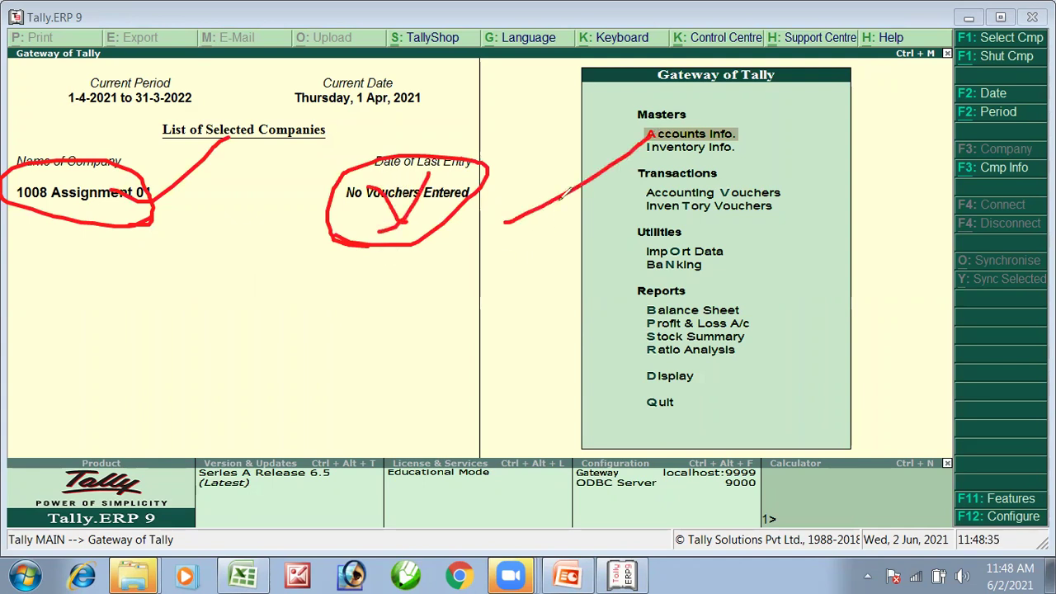
left_click_drag(516, 224, 635, 195)
mouse_move(640, 136)
left_mouse_down()
mouse_move(652, 132)
mouse_move(664, 148)
mouse_move(647, 166)
mouse_move(632, 232)
left_mouse_up()
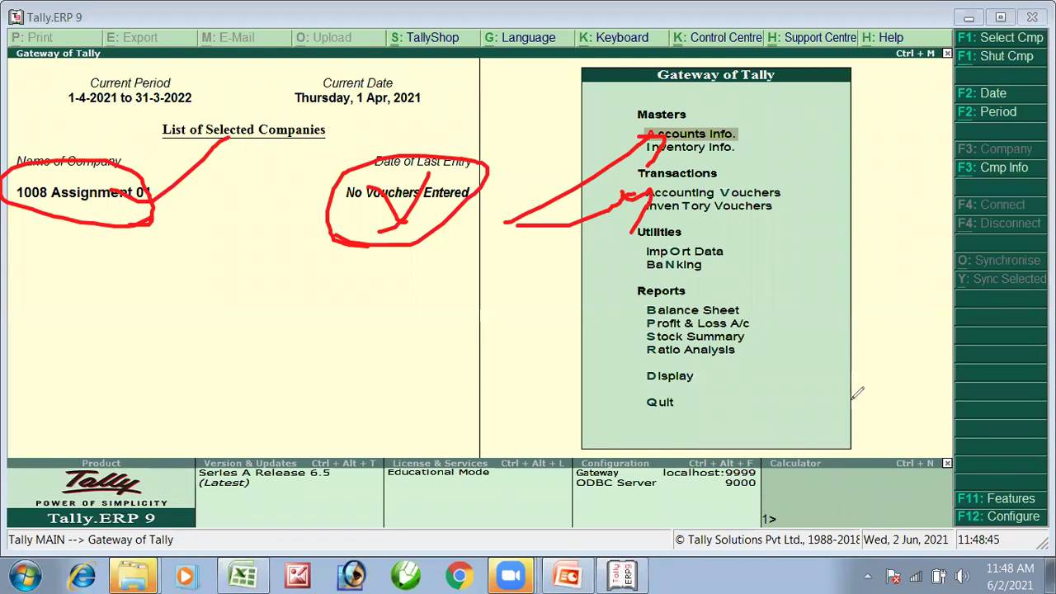
key("Escape")
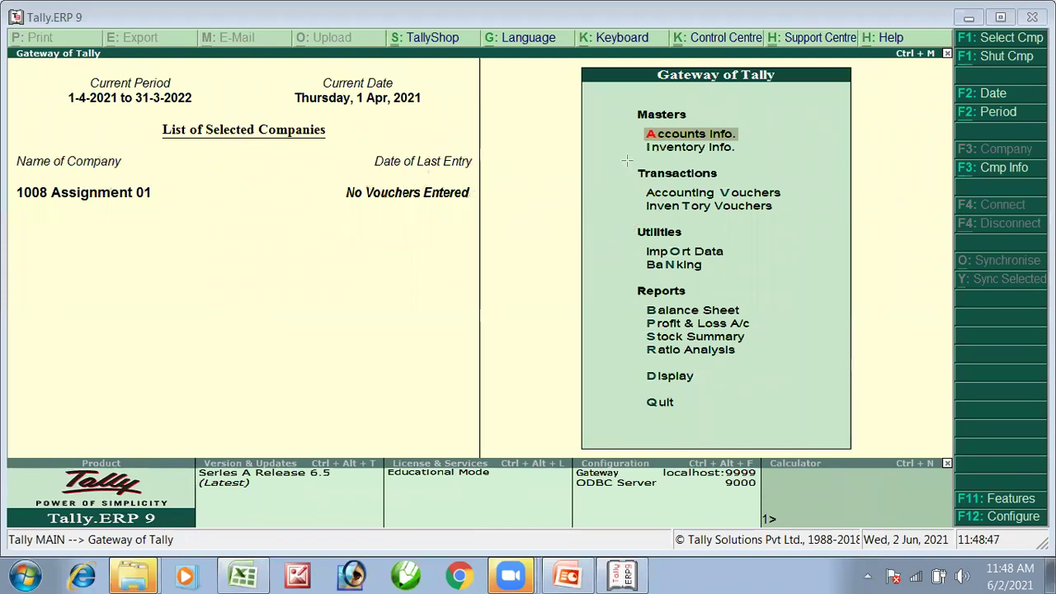
left_click_drag(559, 198, 658, 191)
left_click_drag(568, 142, 664, 134)
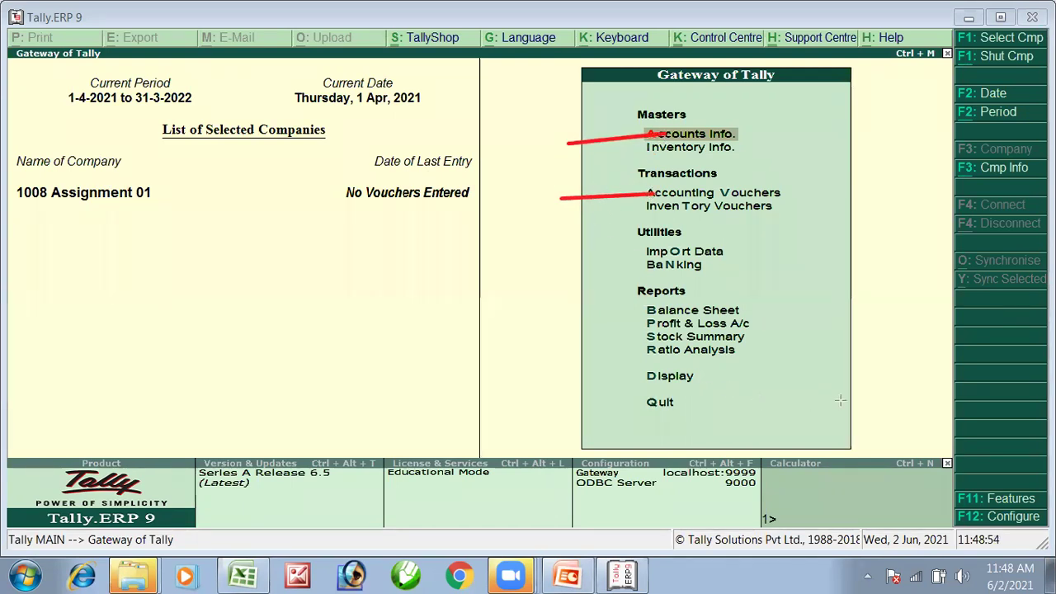
left_click(921, 445)
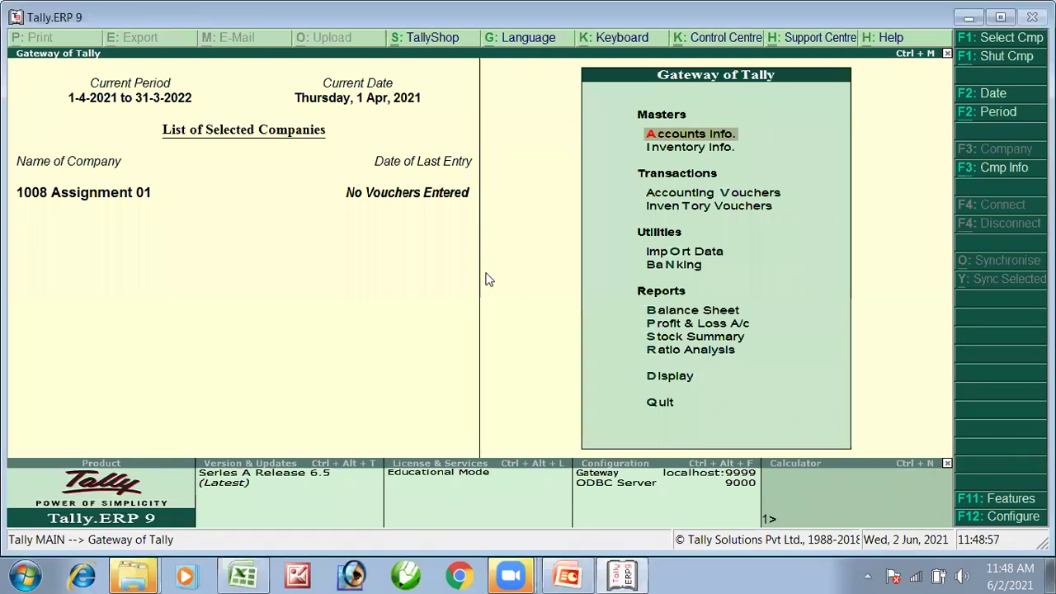
key("Down")
key("Down")
key("Down")
key("Down")
key("Down")
key("Up")
key("Up")
key("Up")
key("Up")
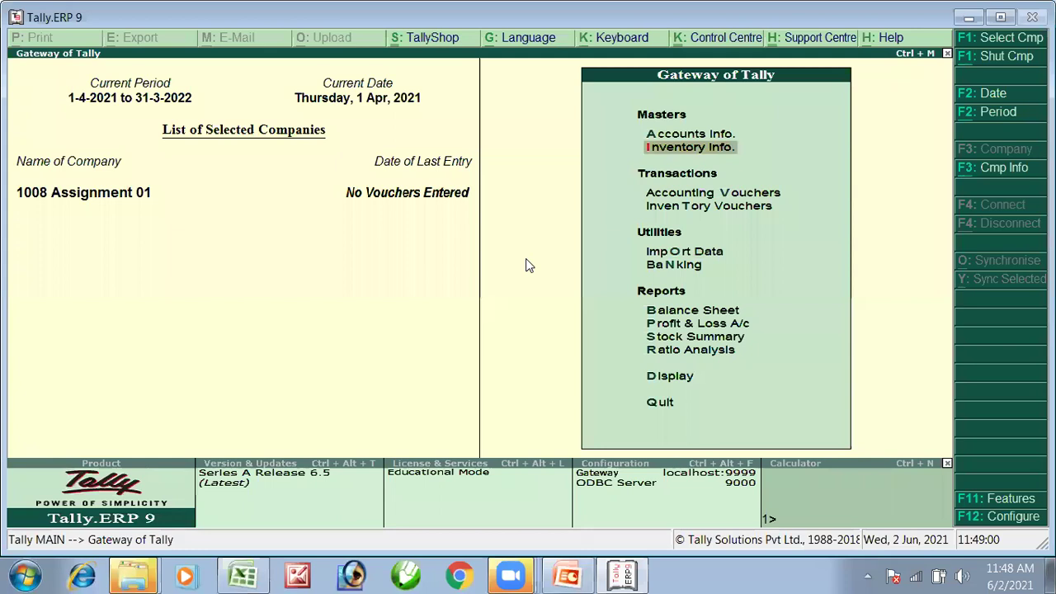
key("Up")
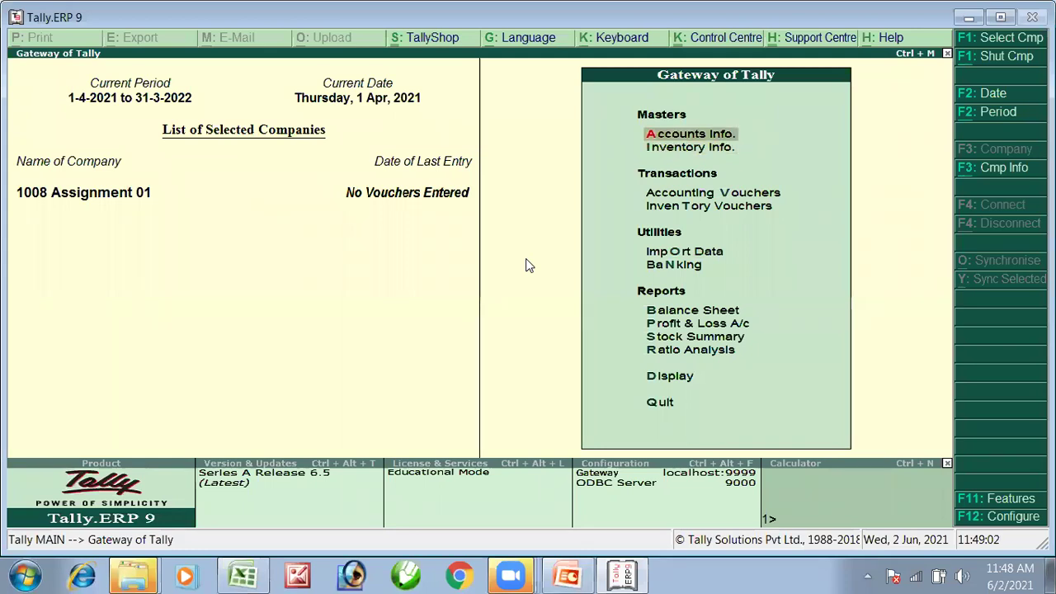
Open Accounting Vouchers from the Gateway of Tally for 1008 Assignment 01.
key("Down")
key("Down")
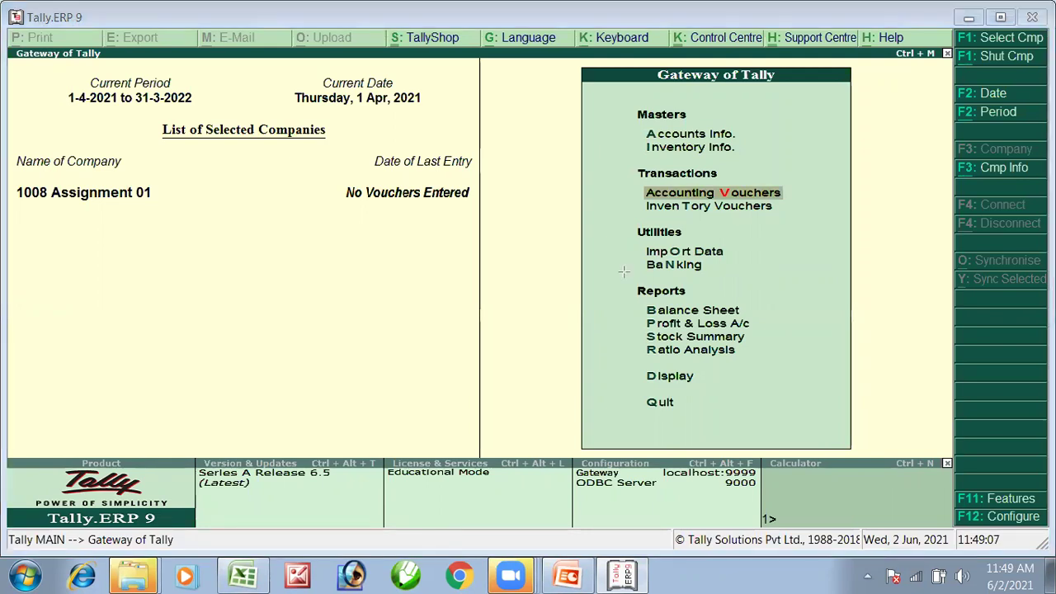
left_click_drag(610, 171, 834, 207)
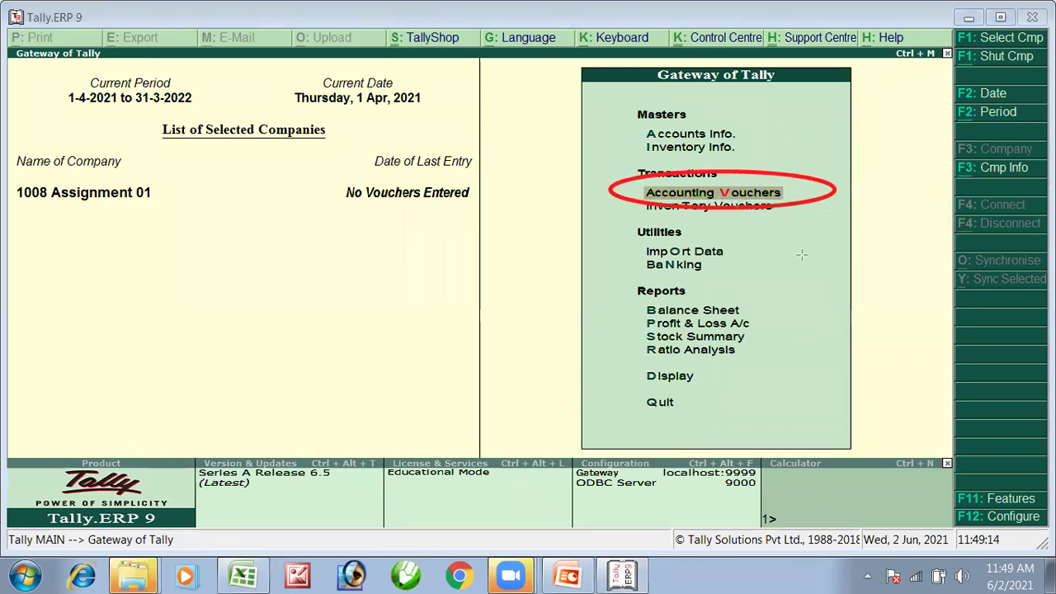
key("ctrl+z")
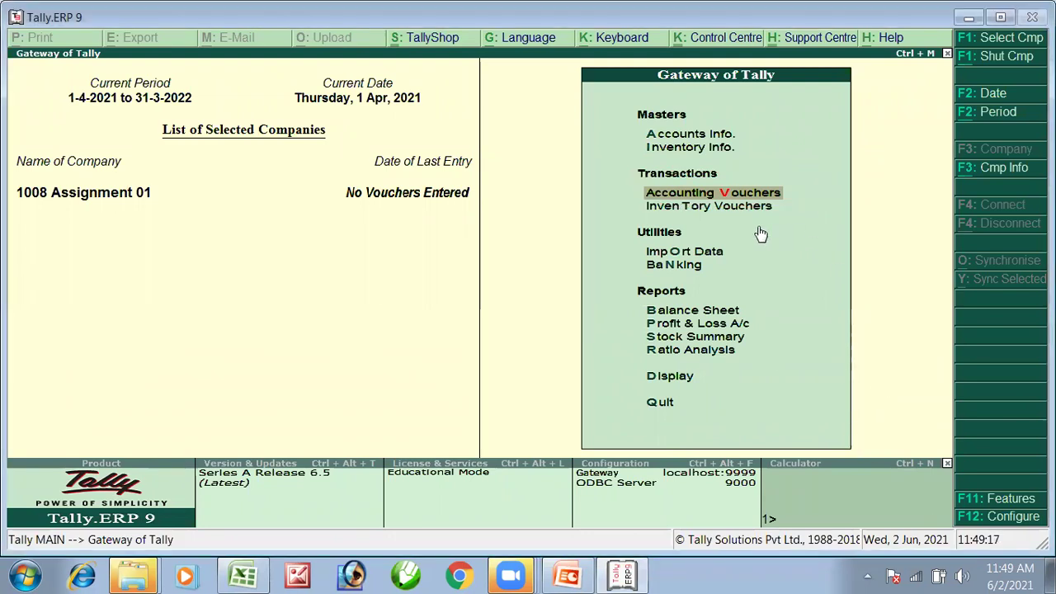
left_click(720, 196)
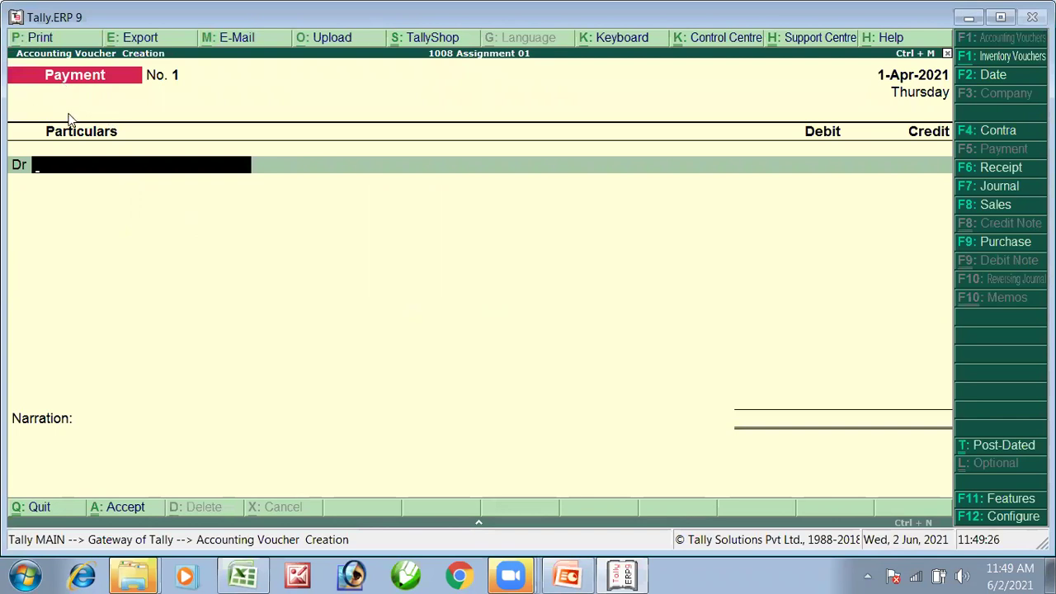
left_click(82, 89)
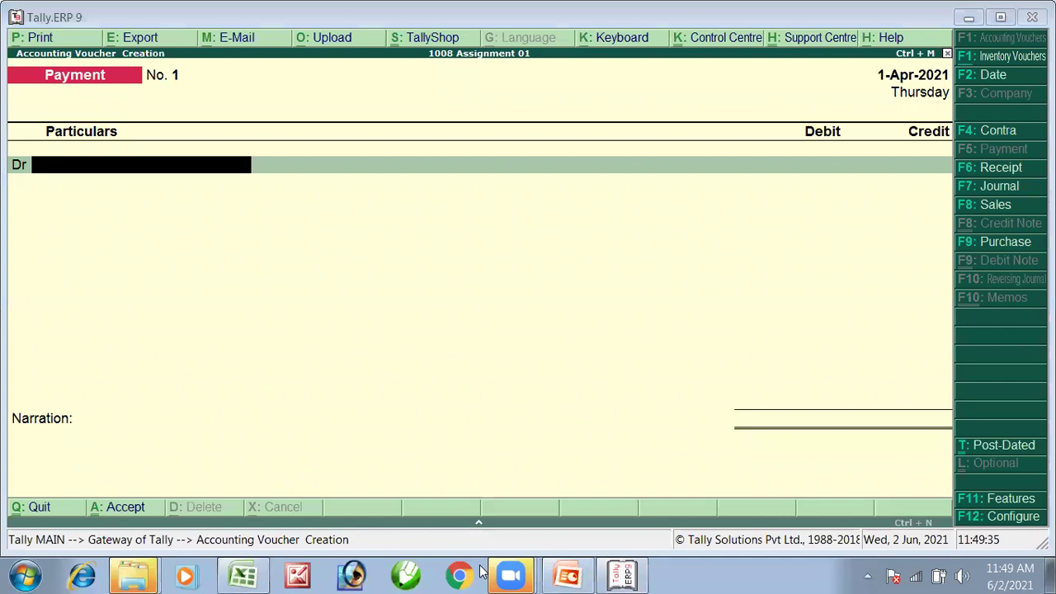
type("Jou")
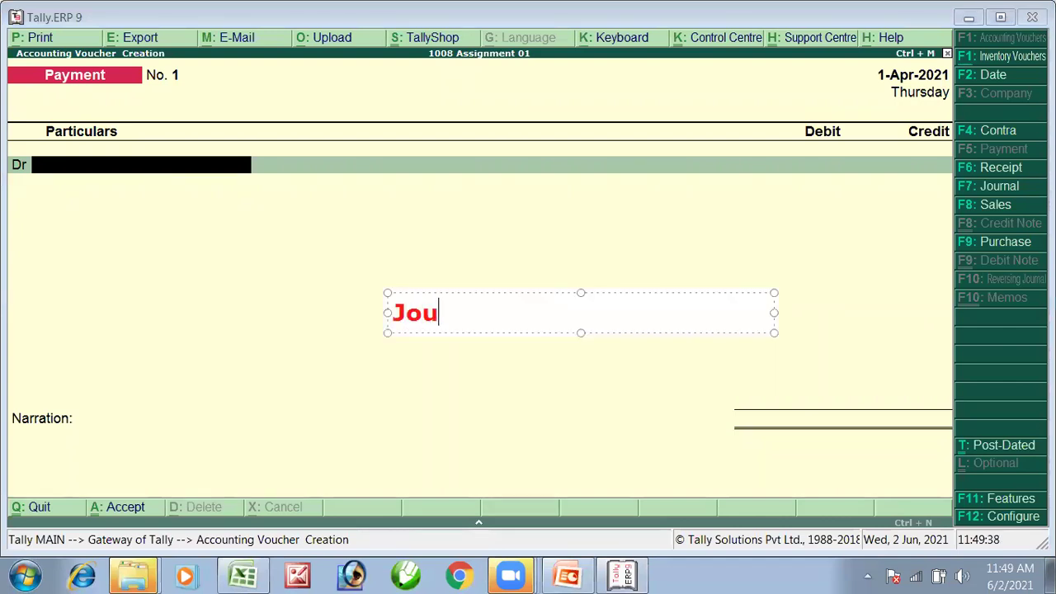
type("rnal >> F")
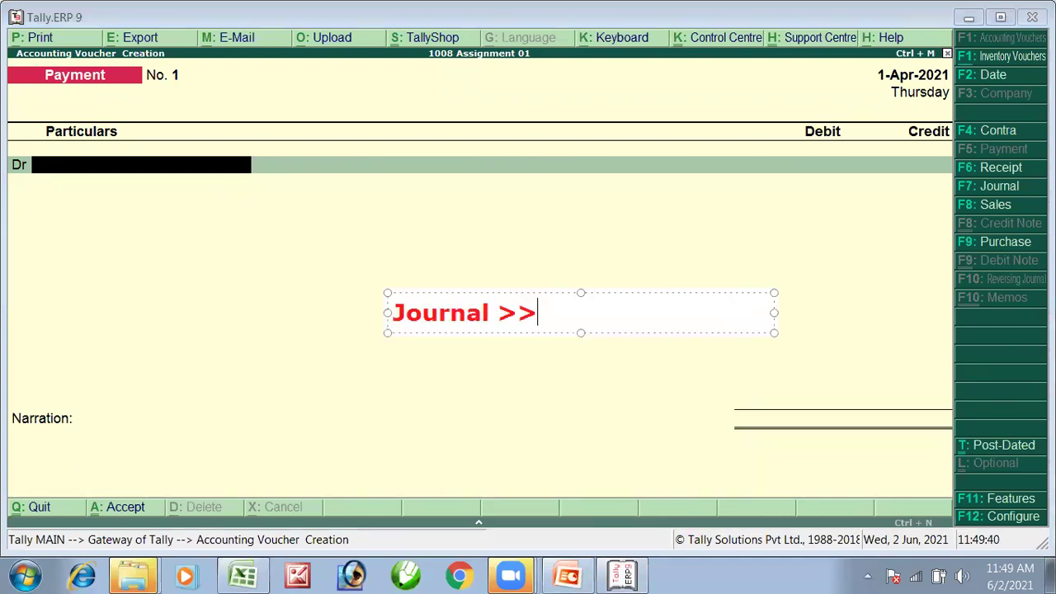
type("7")
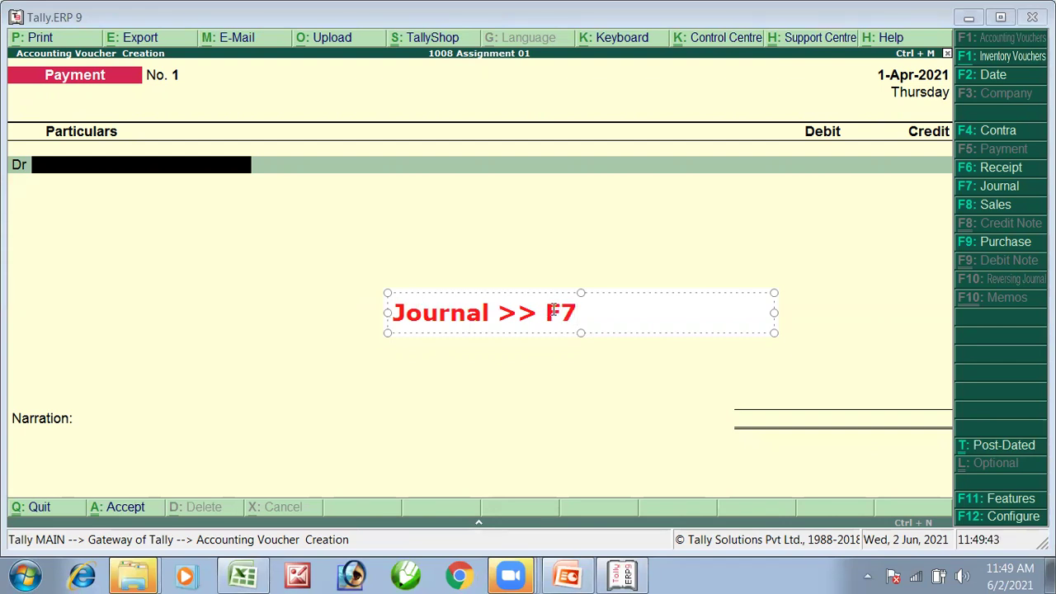
left_click(501, 263)
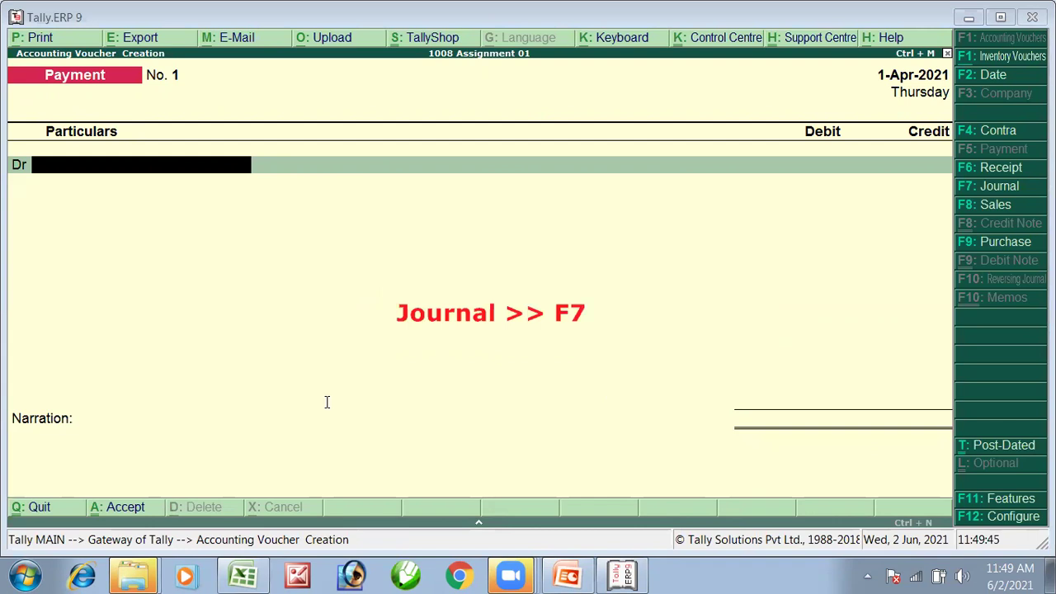
left_click(68, 76)
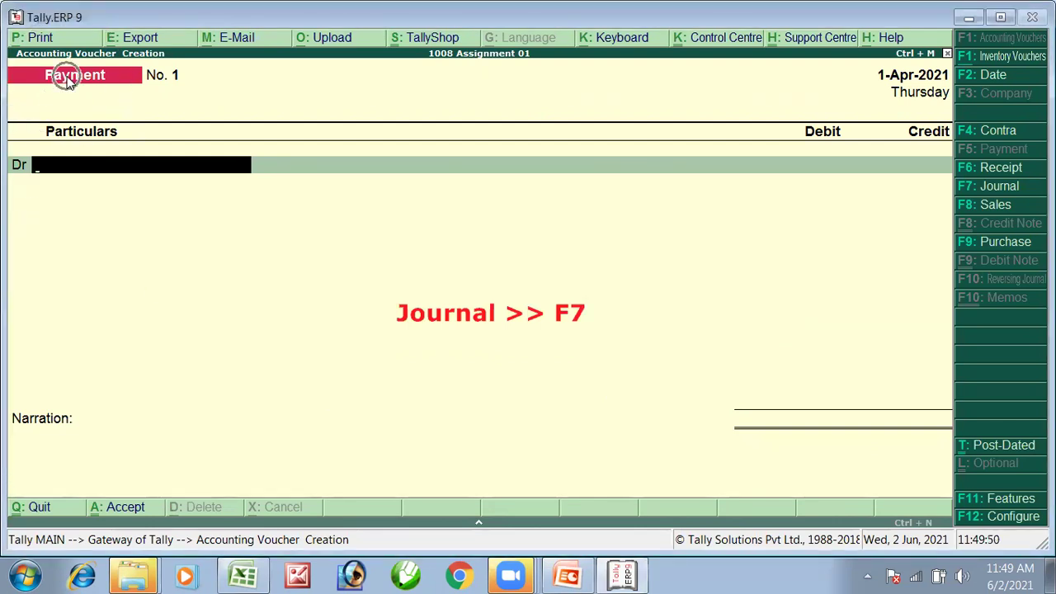
left_click(66, 76)
left_click(67, 76)
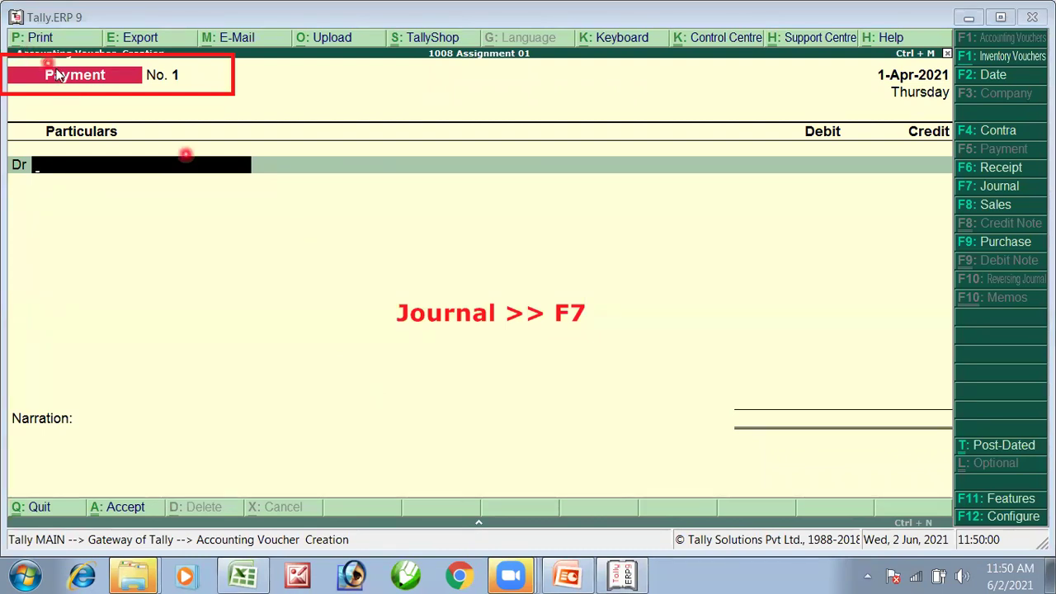
key("ctrl")
key("ctrl")
key("ctrl")
key("ctrl")
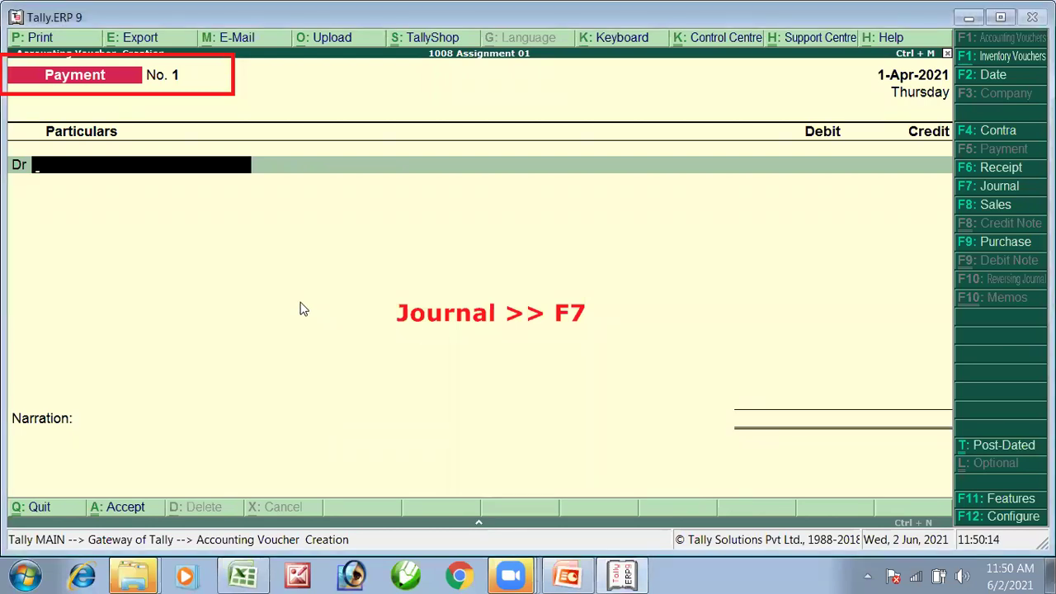
Switch the new voucher to the Journal type, and check the first Assignment-01 entry's debit account in Excel.
key("F7")
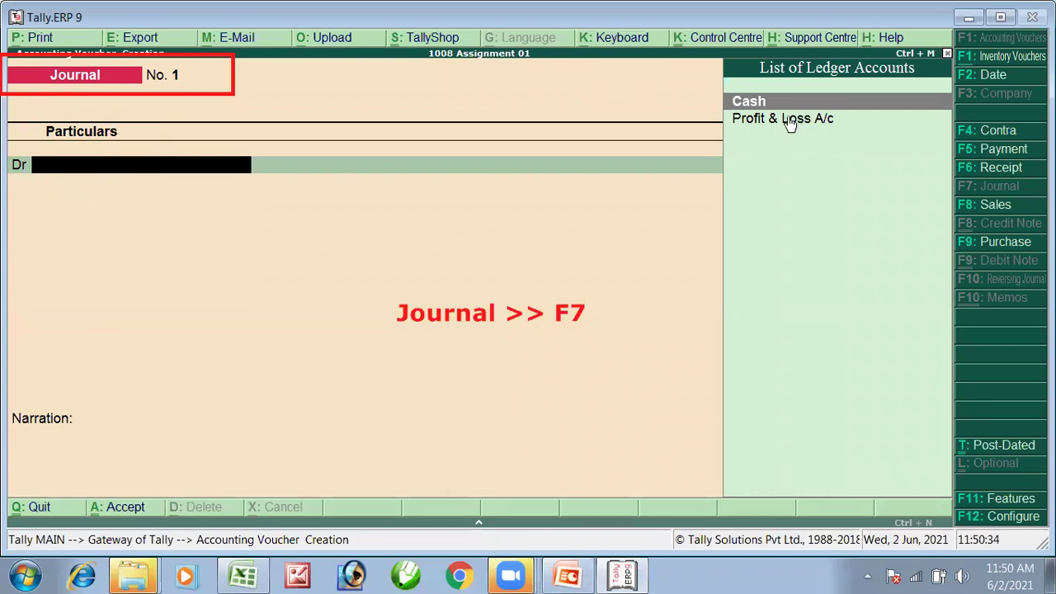
key("alt+Tab")
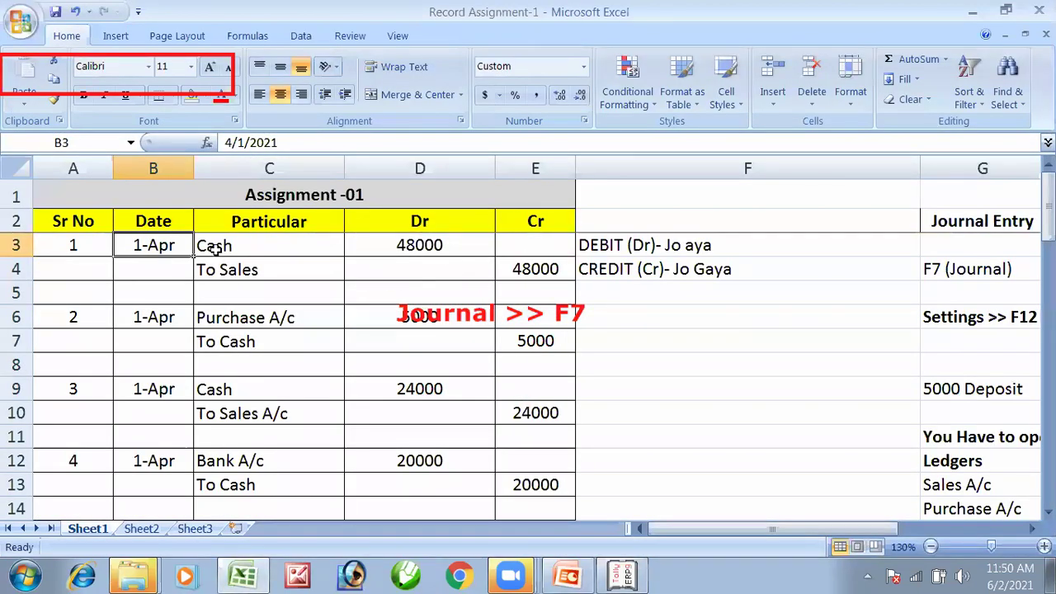
left_click(216, 247)
key("alt+Tab")
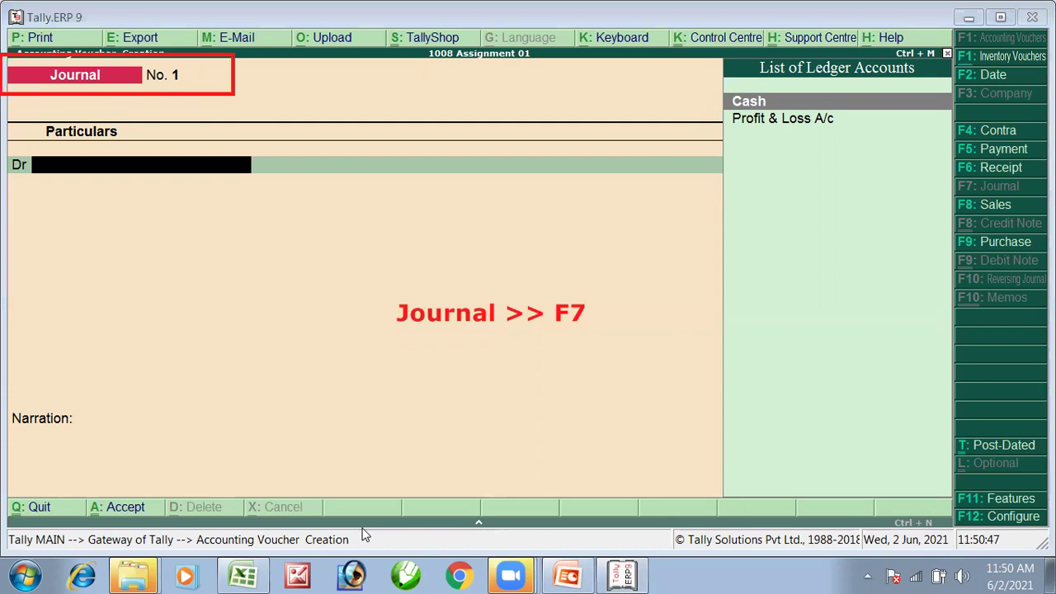
left_click(236, 232)
type("Cas")
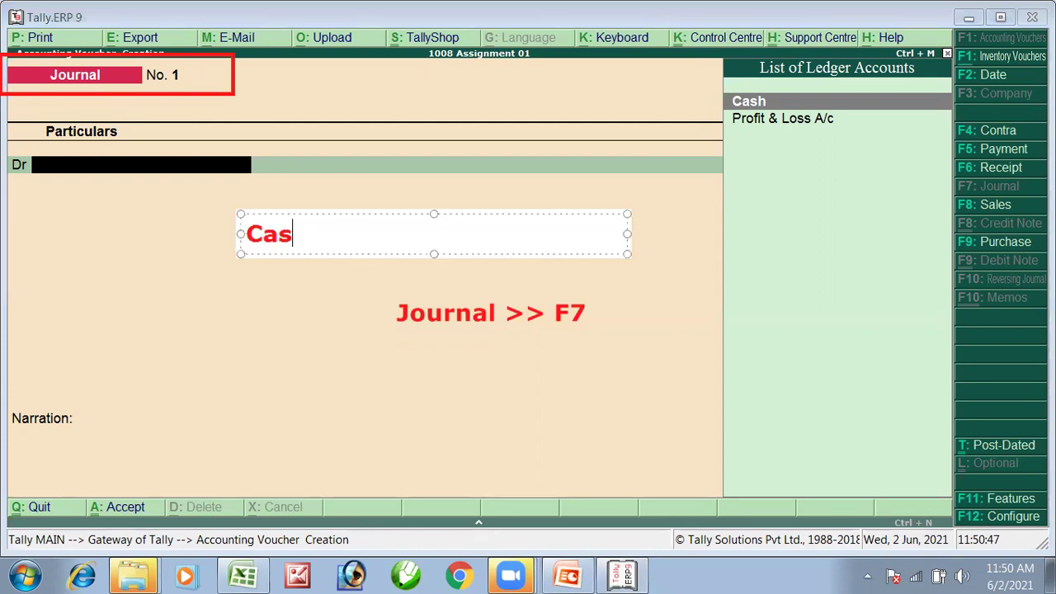
type("h, Pr")
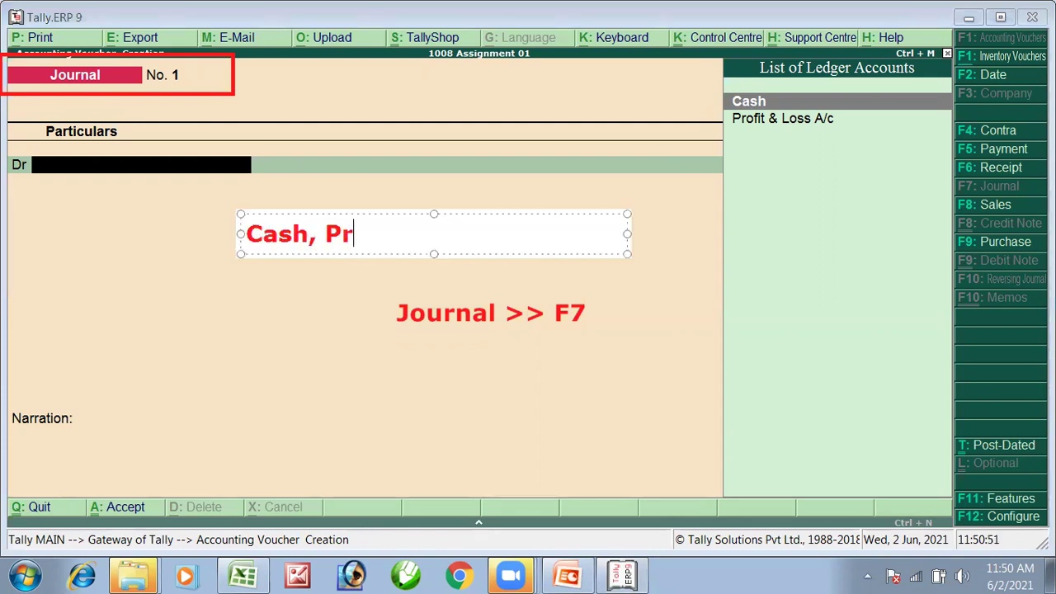
type("ofit & ")
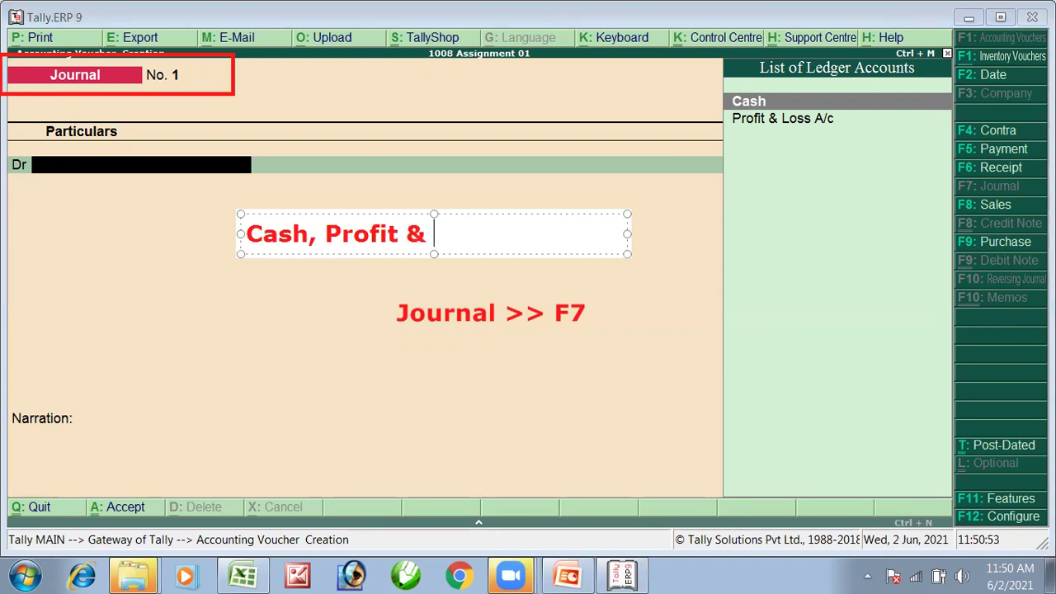
type("Loss A/c")
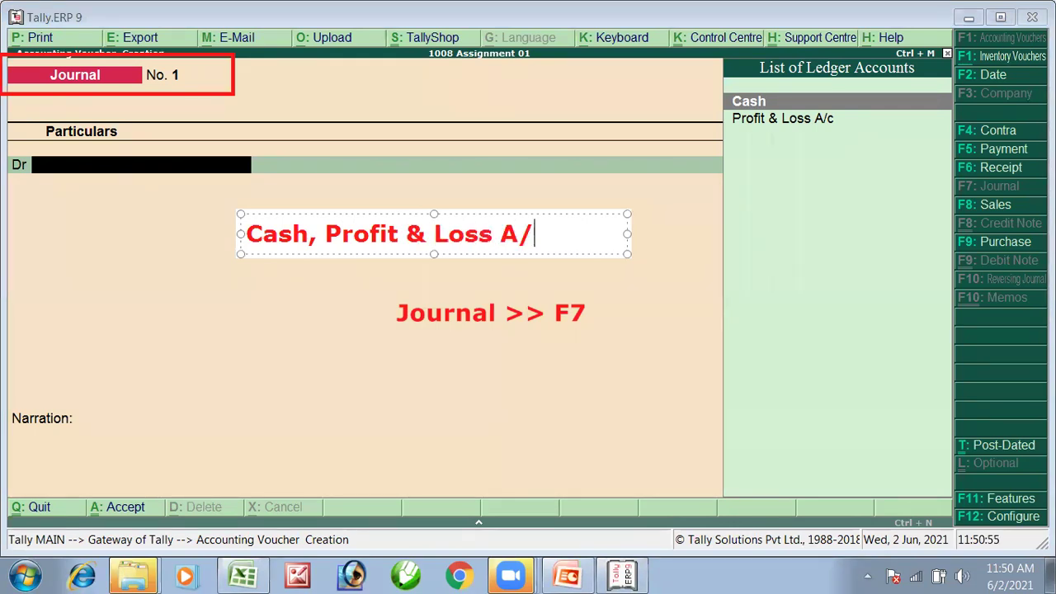
left_click(250, 314)
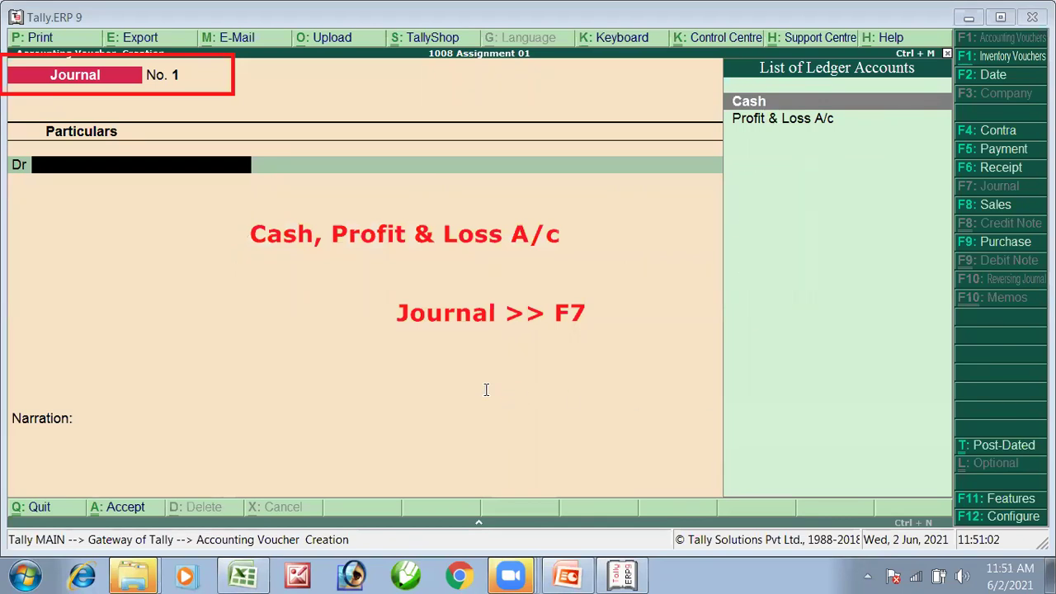
Debit the Cash ledger with 48000 in the journal voucher and move on to its credit line.
left_click(740, 105)
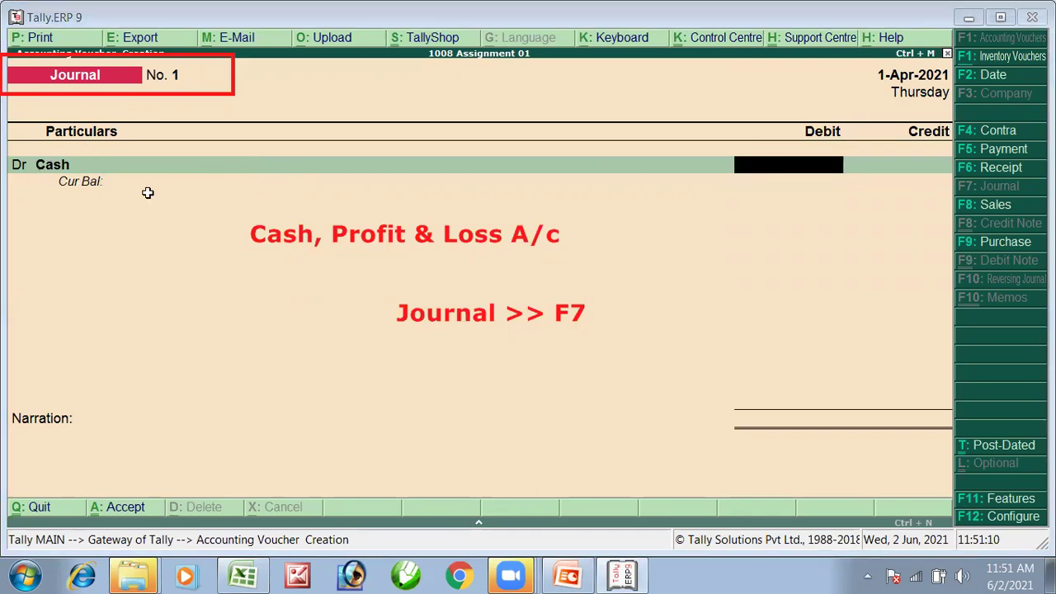
key("alt+Tab")
key("alt+Tab")
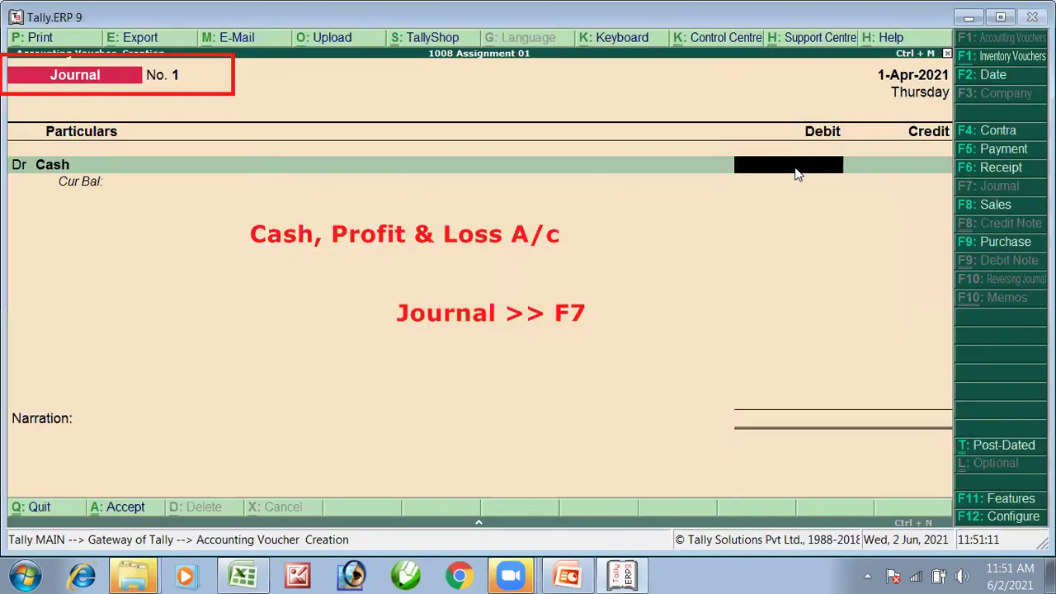
type("8000")
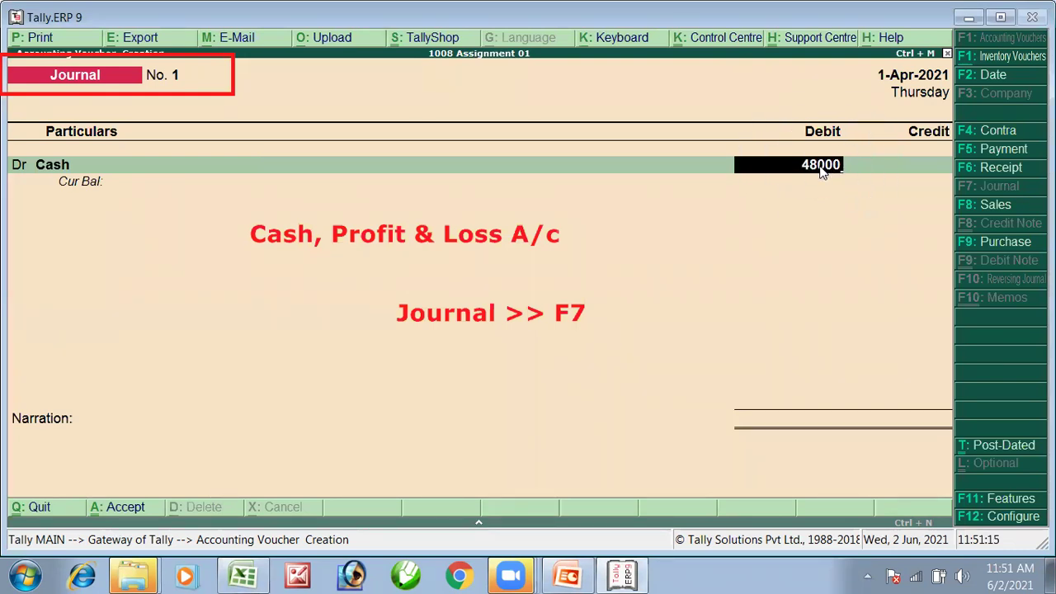
key("Return")
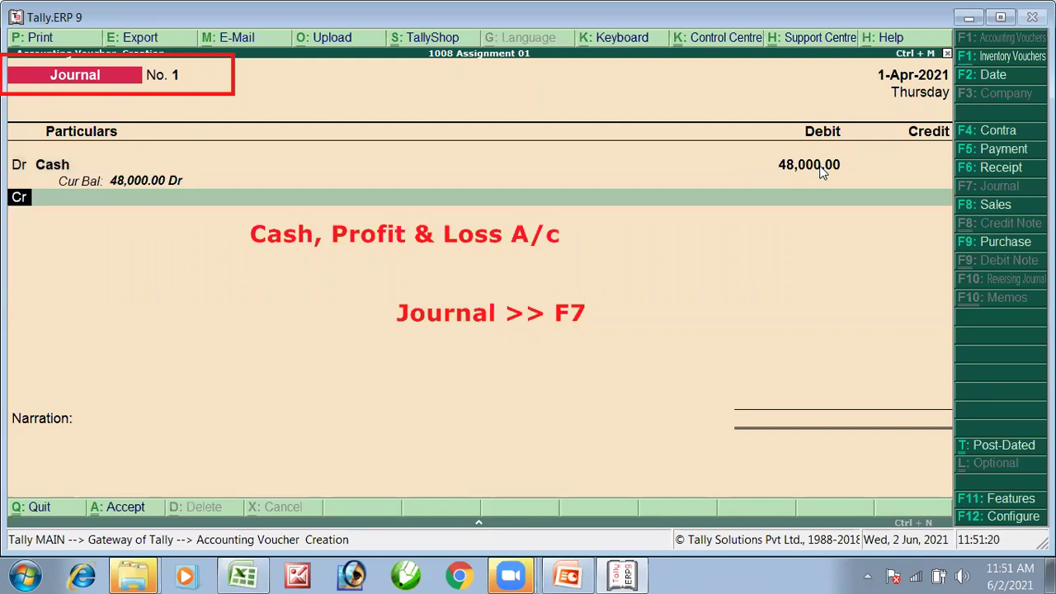
key("Return")
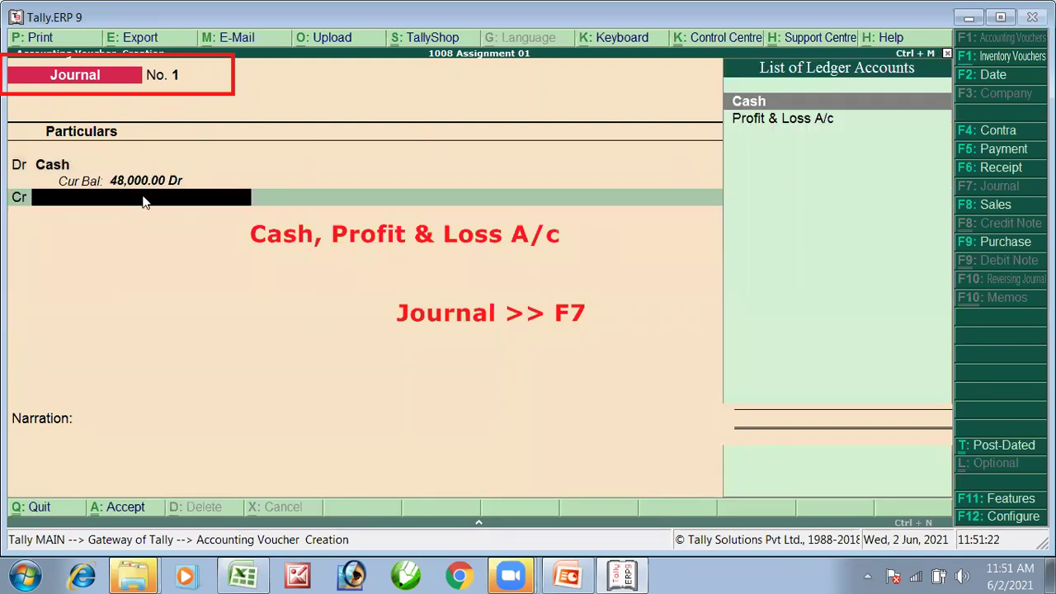
Check the first entry's credit account in Excel, and review the Journal voucher configuration in Tally for the Cr/Dr option.
key("alt+Tab")
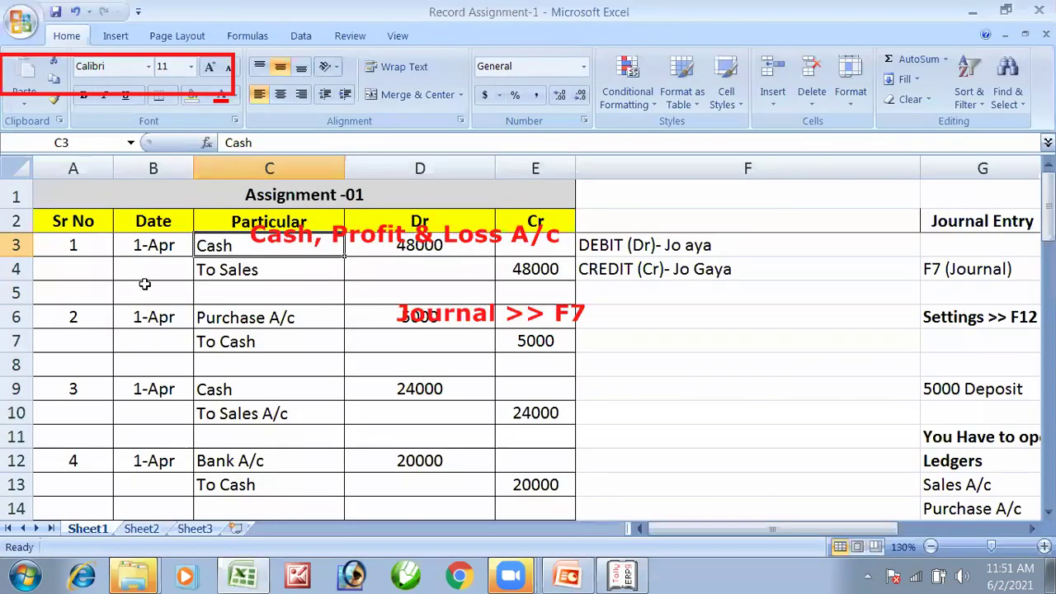
left_click(237, 271)
key("alt+Tab")
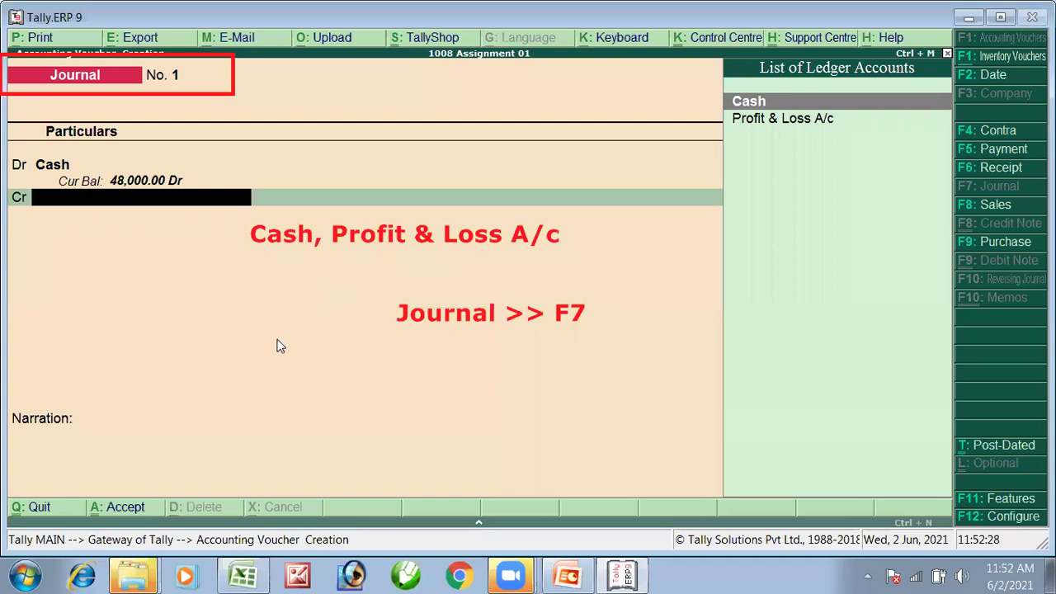
key("F12")
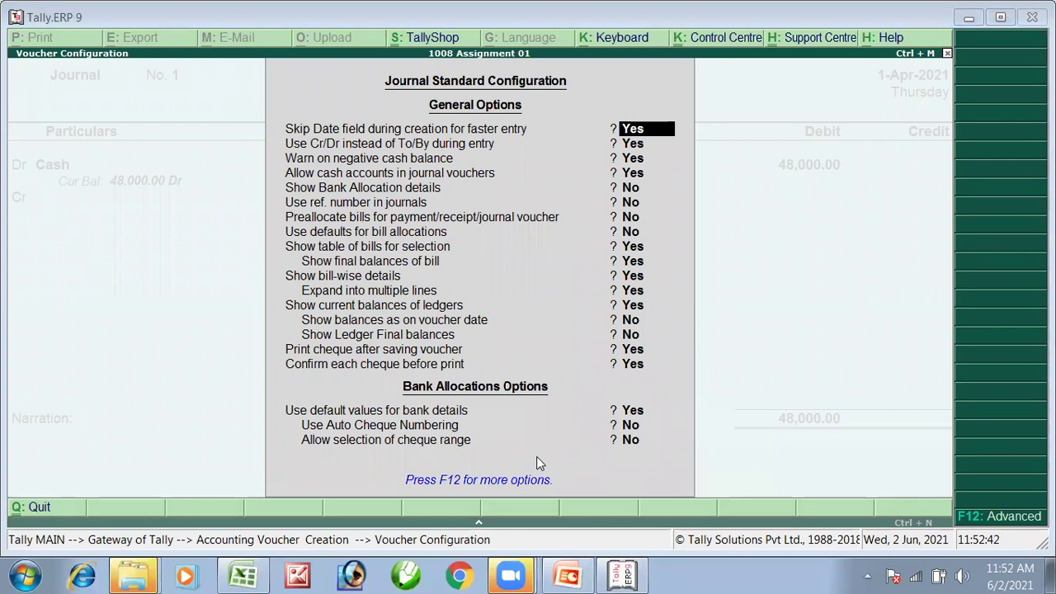
left_click_drag(273, 135, 680, 152)
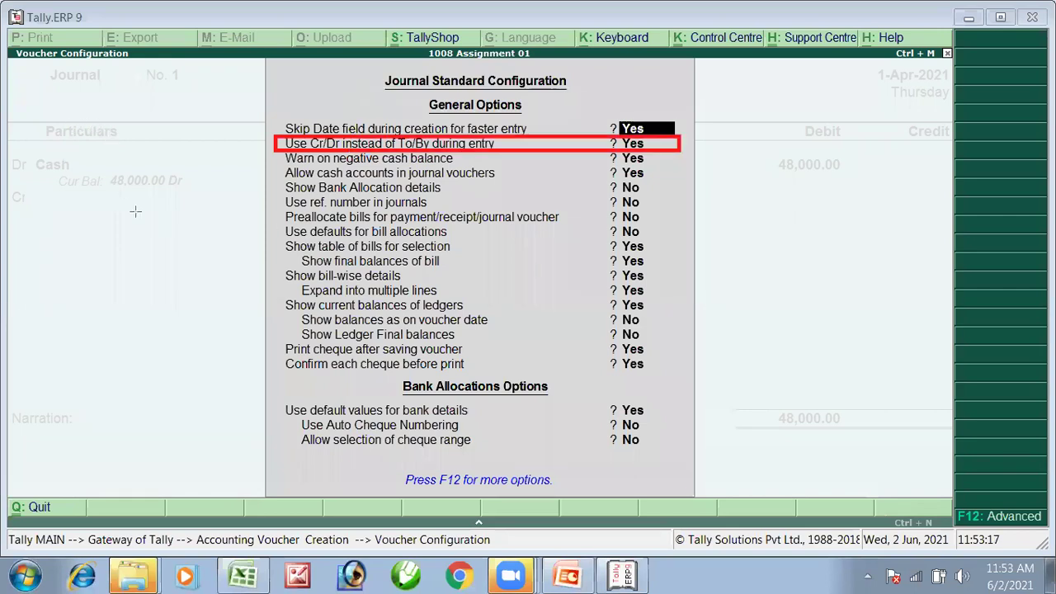
left_click(90, 101)
type("Set")
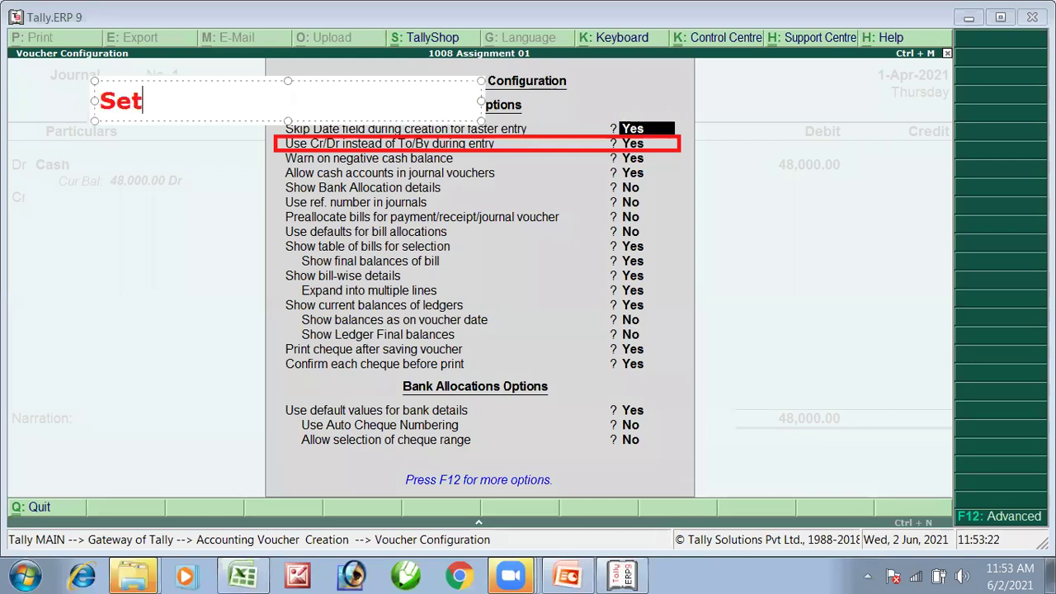
type("tings:")
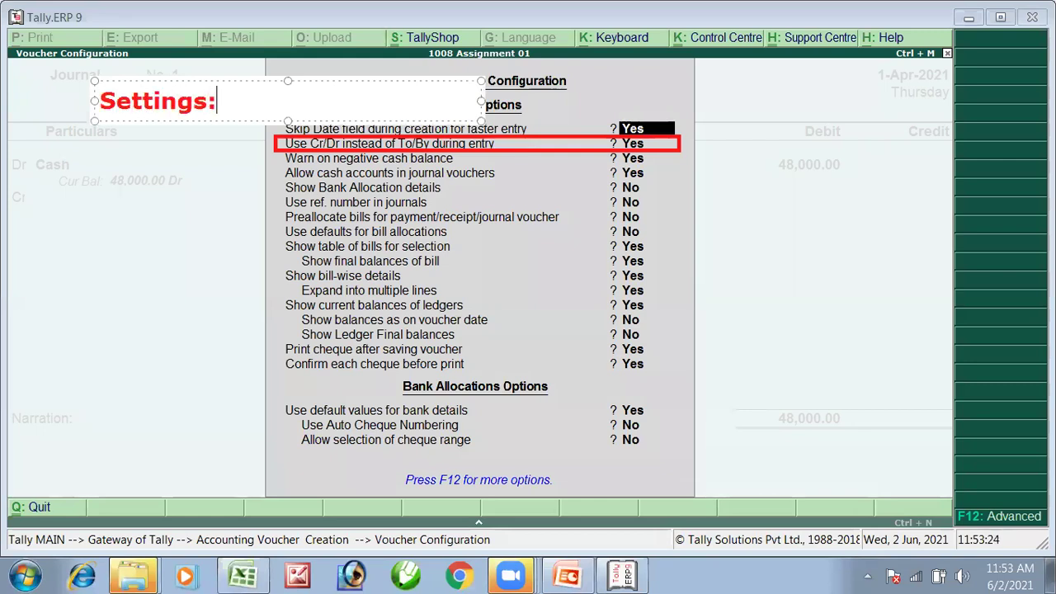
type(" F12 >> Us")
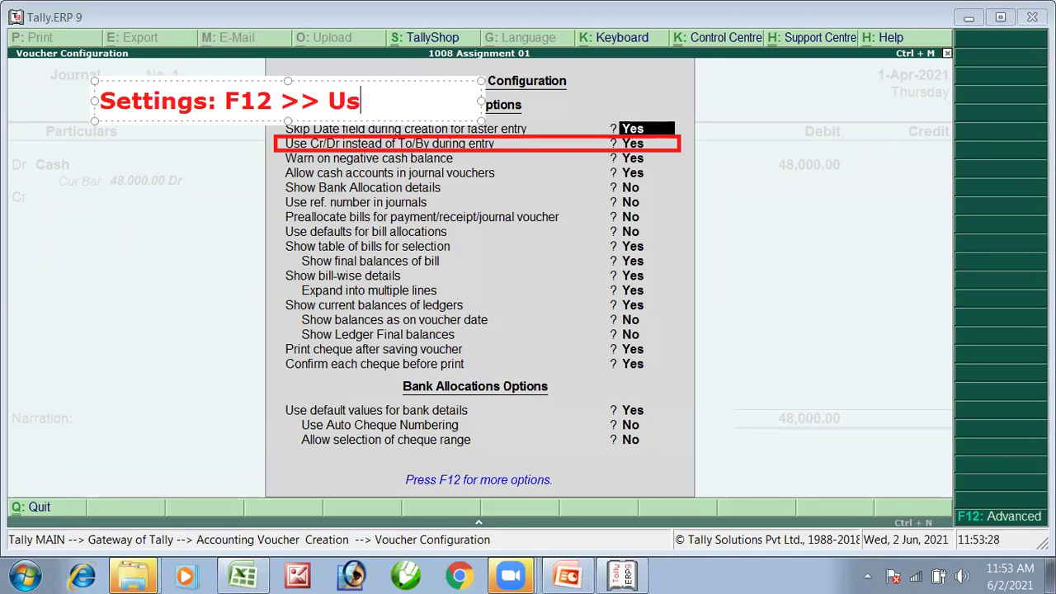
type("e Cr/Dr")
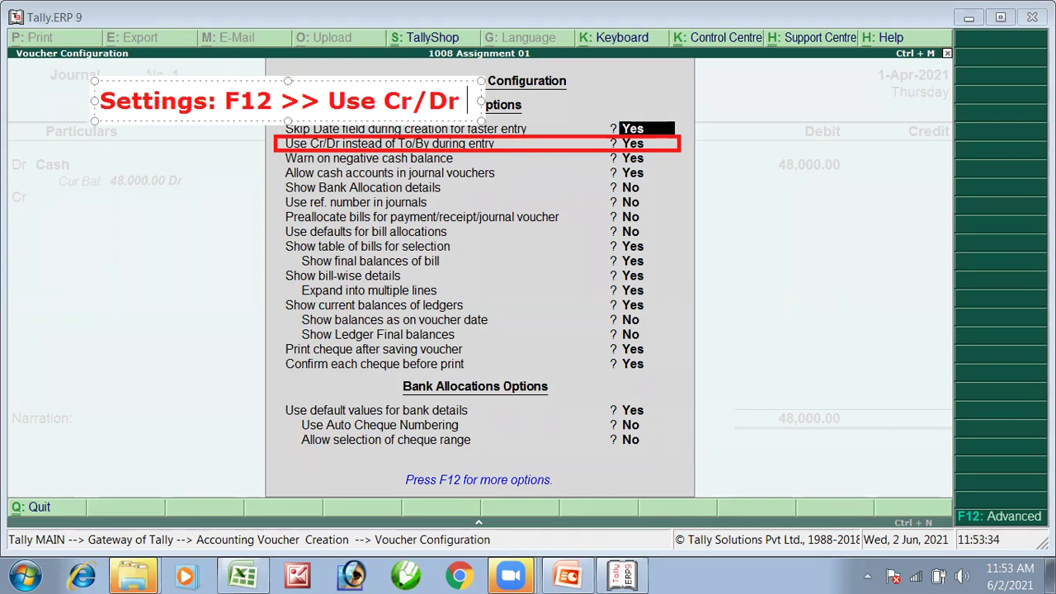
type(" -yes")
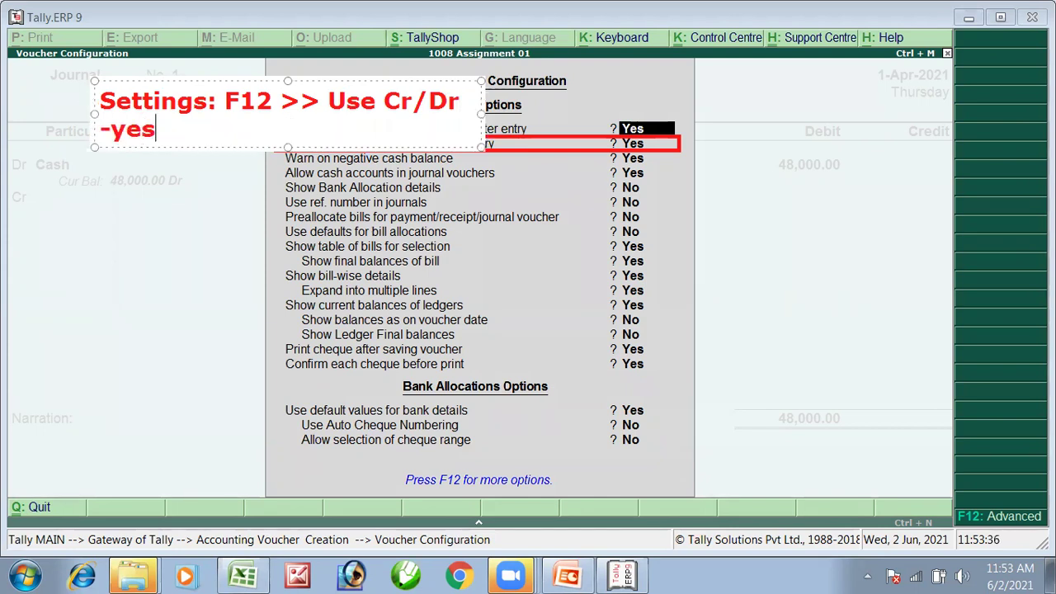
key("BackSpace")
key("BackSpace")
key("BackSpace")
key("BackSpace")
key("BackSpace")
key("BackSpace")
key("BackSpace")
key("BackSpace")
key("BackSpace")
key("BackSpace")
key("BackSpace")
key("BackSpace")
key("BackSpace")
key("BackSpace")
key("BackSpace")
key("BackSpace")
key("BackSpace")
key("BackSpace")
key("BackSpace")
key("BackSpace")
key("BackSpace")
key("BackSpace")
key("BackSpace")
key("BackSpace")
key("BackSpace")
key("BackSpace")
key("BackSpace")
key("BackSpace")
key("BackSpace")
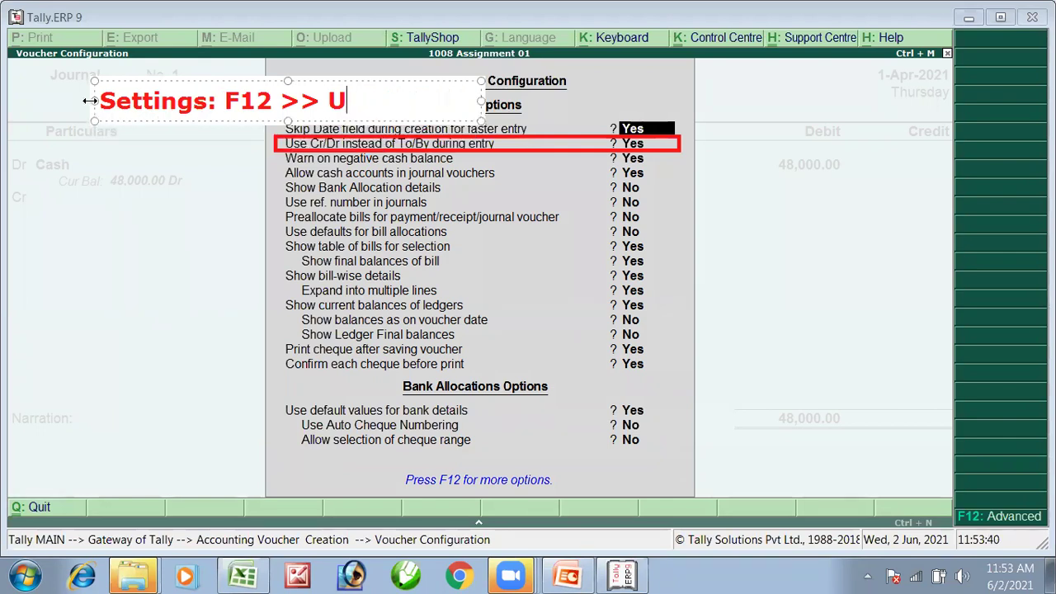
left_click(76, 199)
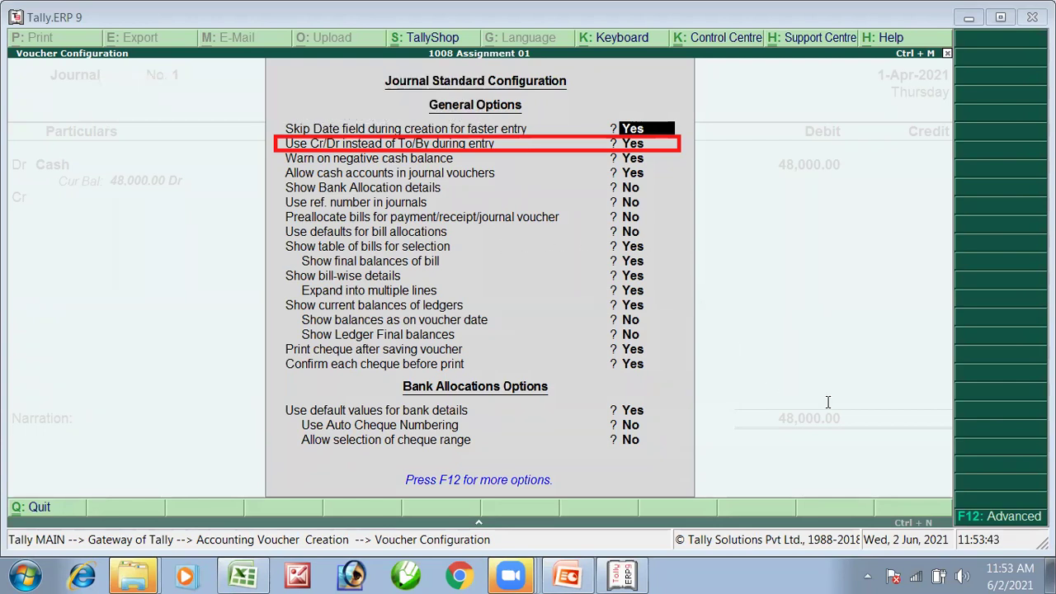
left_click(788, 241)
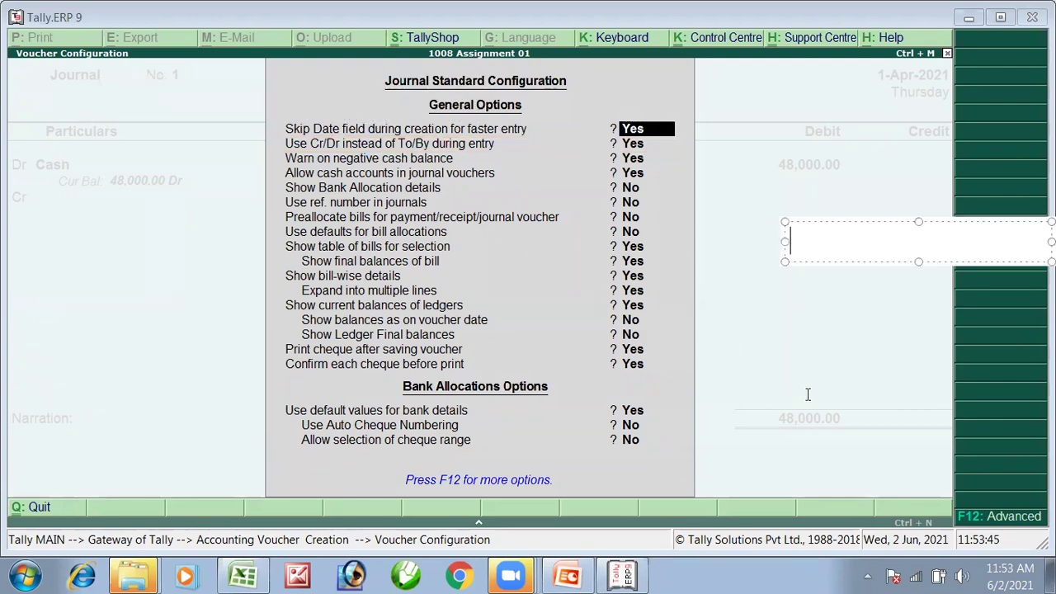
Close the voucher configuration and quit the unsaved journal voucher, returning to the Gateway of Tally.
key("Escape")
key("Escape")
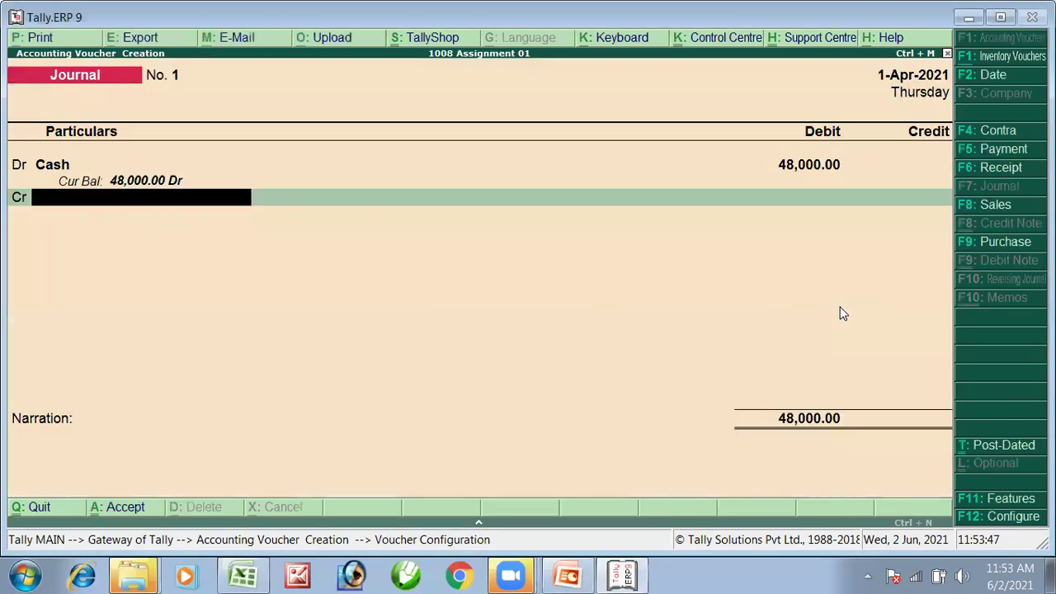
key("Escape")
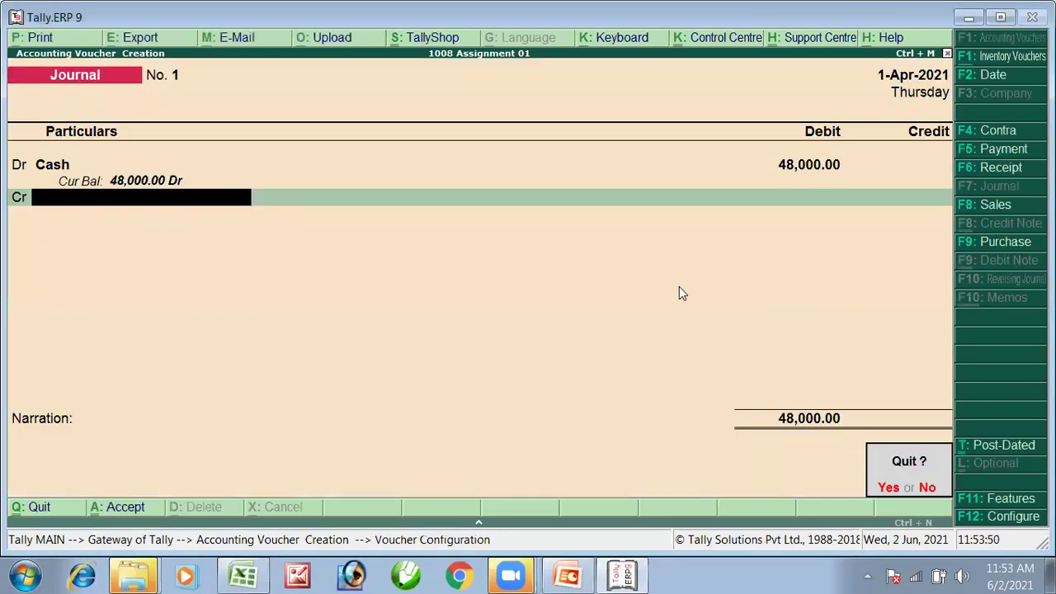
key("Return")
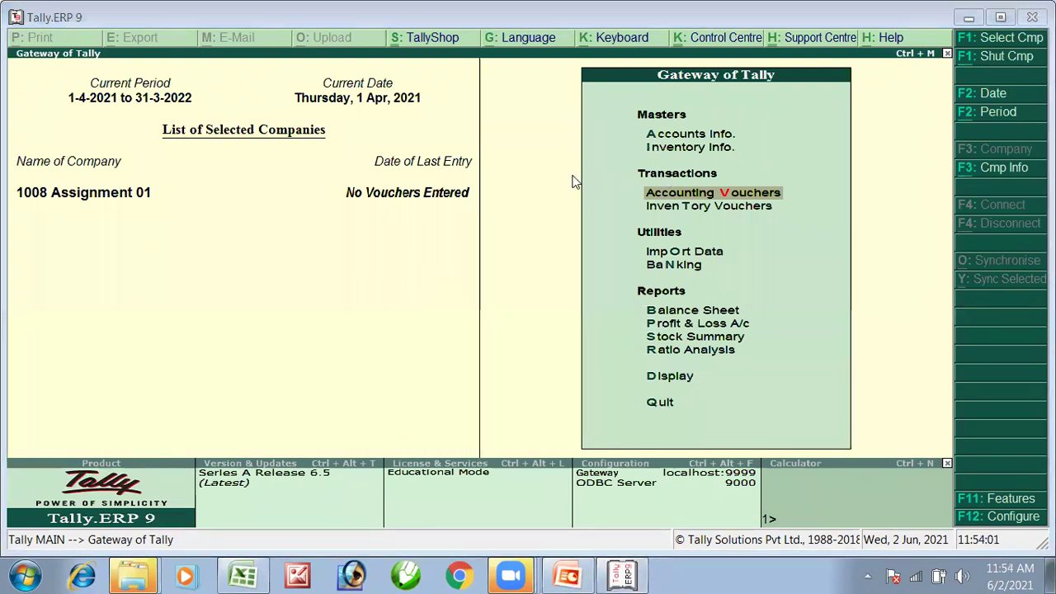
Start creating a single ledger from Accounts Info.
key("Up")
key("Up")
key("Return")
key("Down")
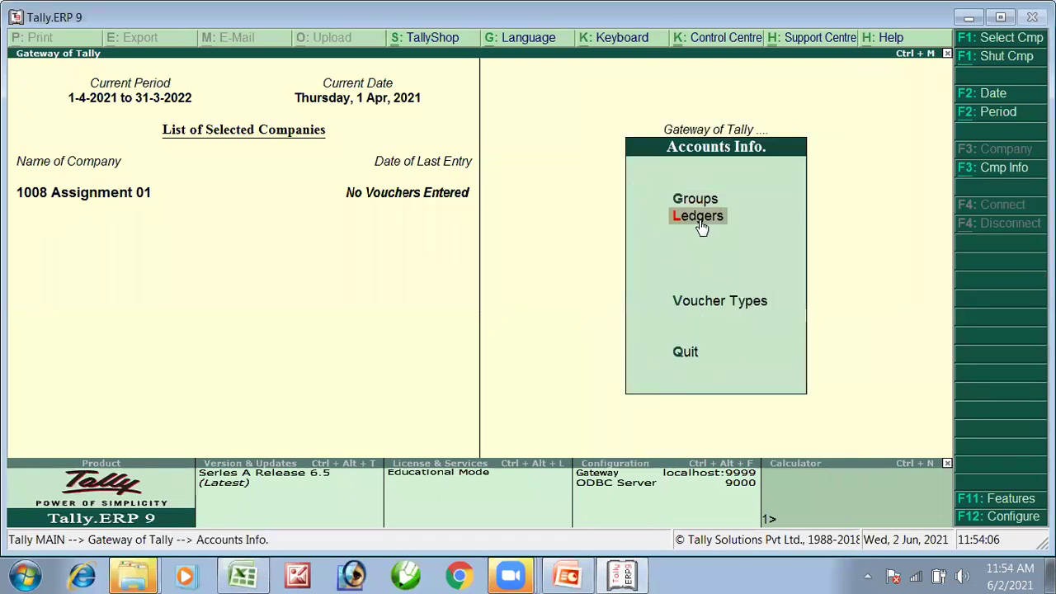
left_click(699, 220)
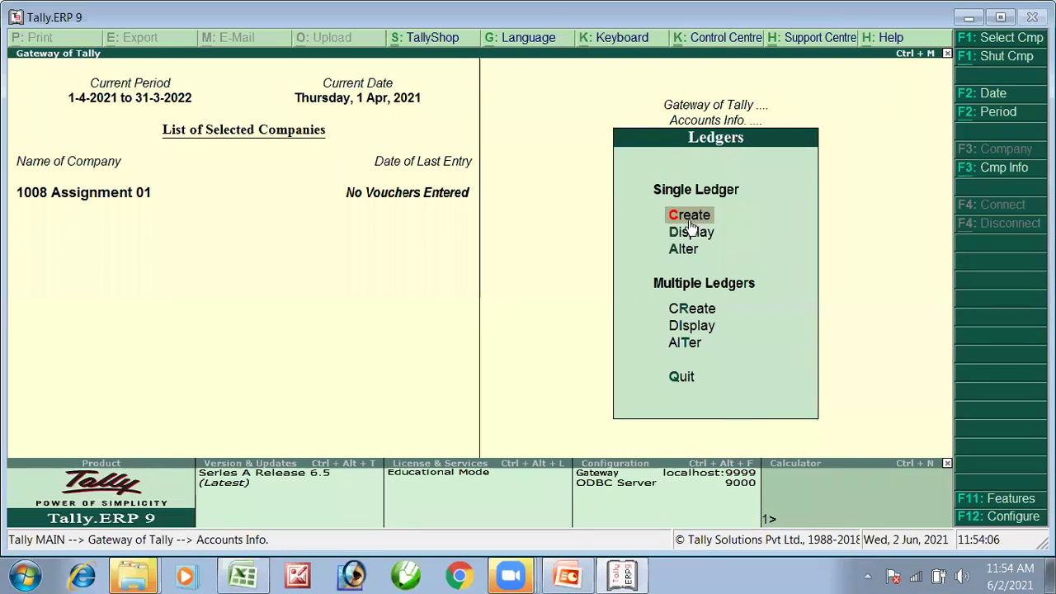
left_click(683, 214)
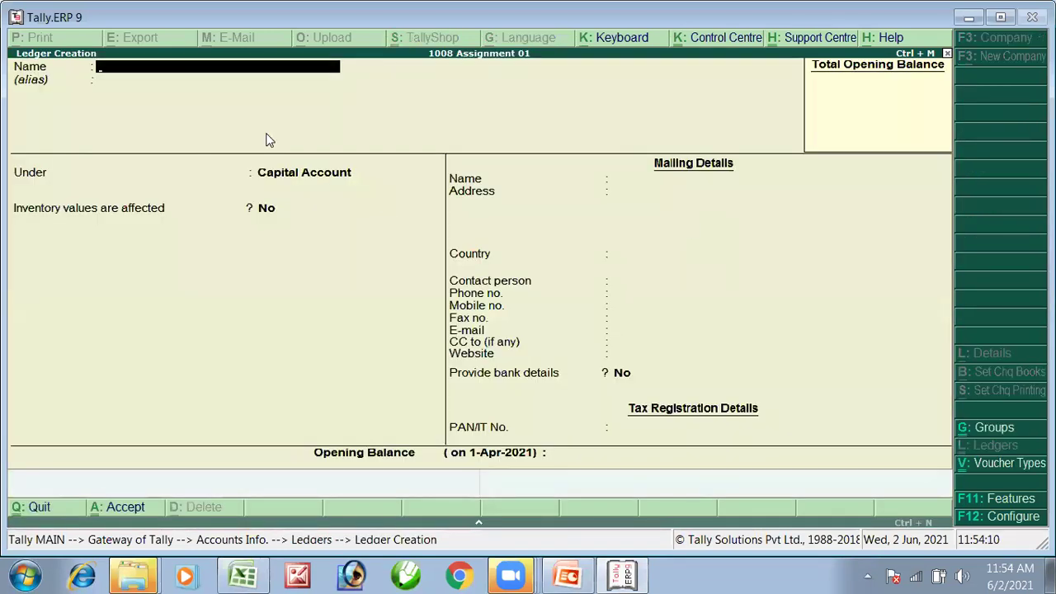
Name the new ledger Sales A/c and place it under the Sales Accounts group.
type("Sale")
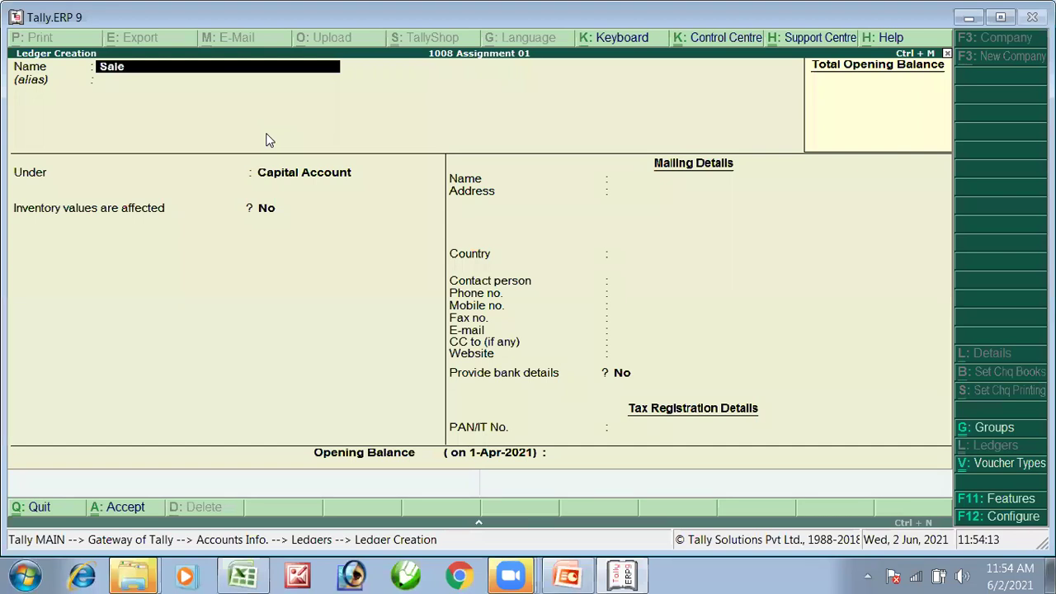
type("s A/c")
key("Return")
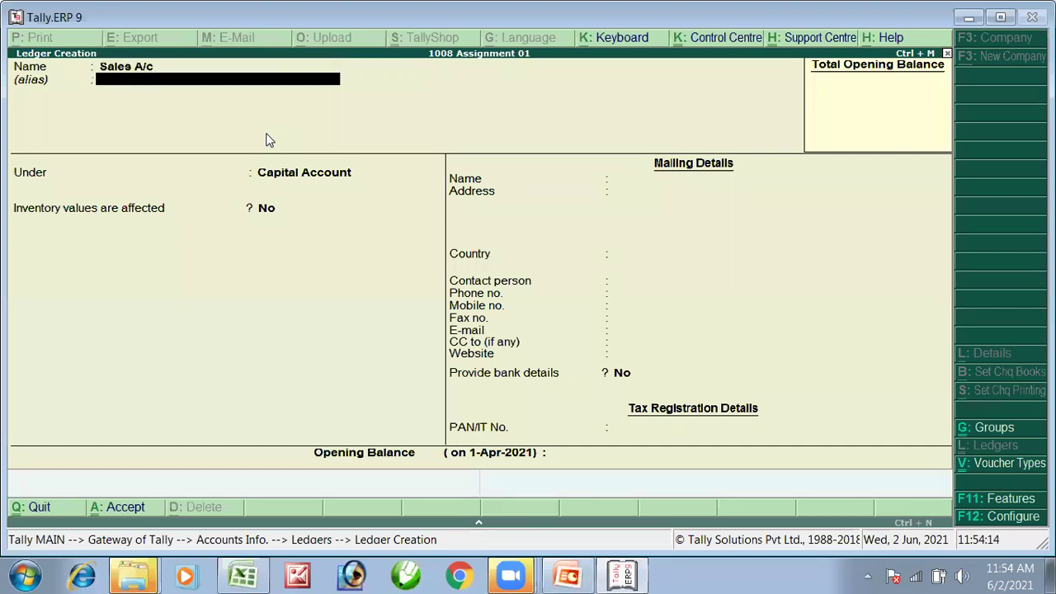
key("Return")
type("Sales")
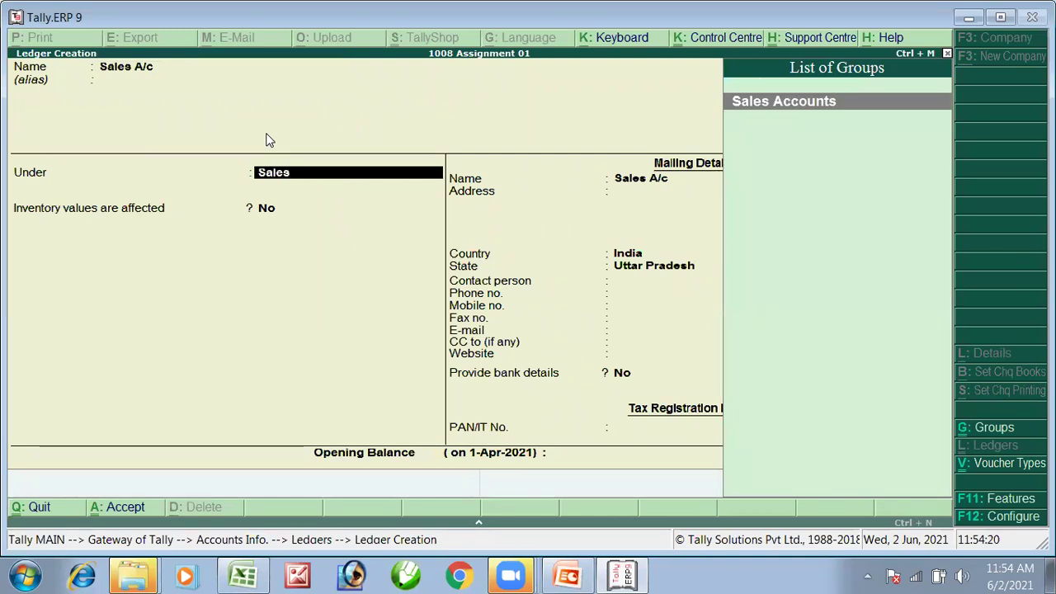
key("Return")
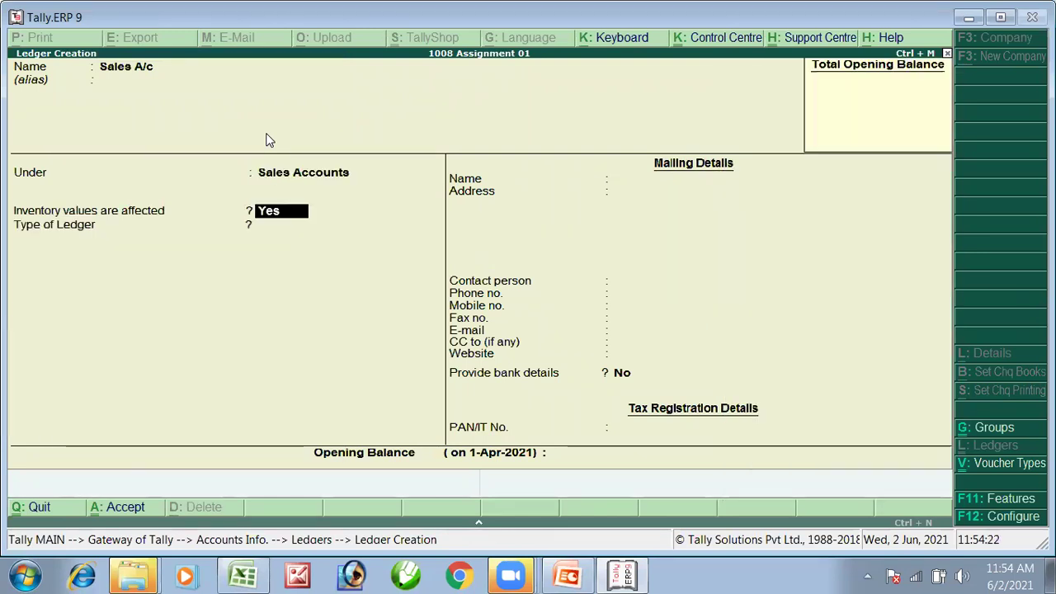
Set inventory values affected to No, save the Sales A/c ledger and return to the Gateway of Tally.
type("no")
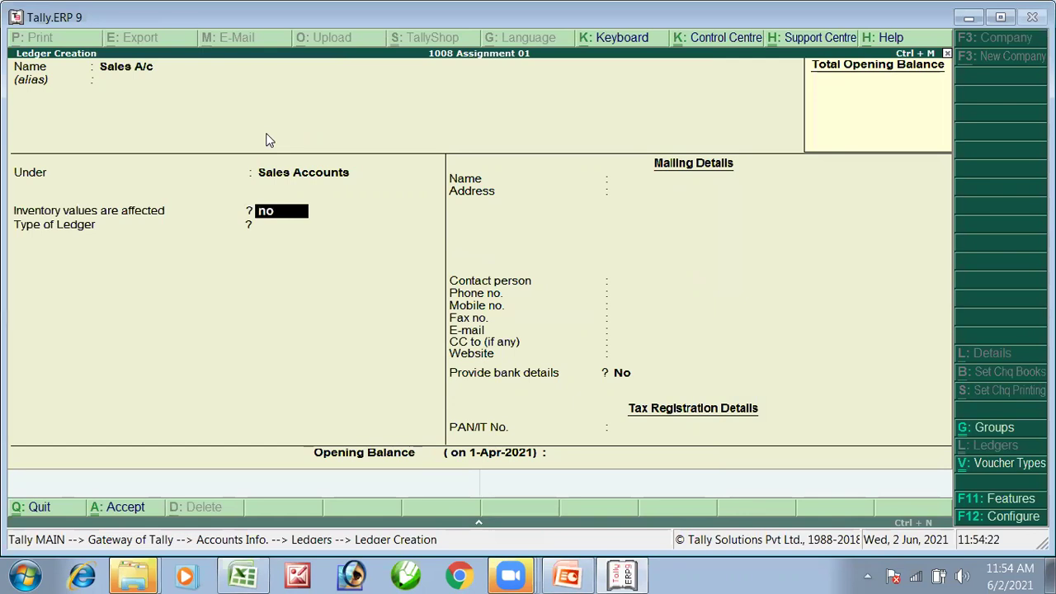
key("Return")
key("Return")
key("Return")
key("Return")
key("Return")
key("Escape")
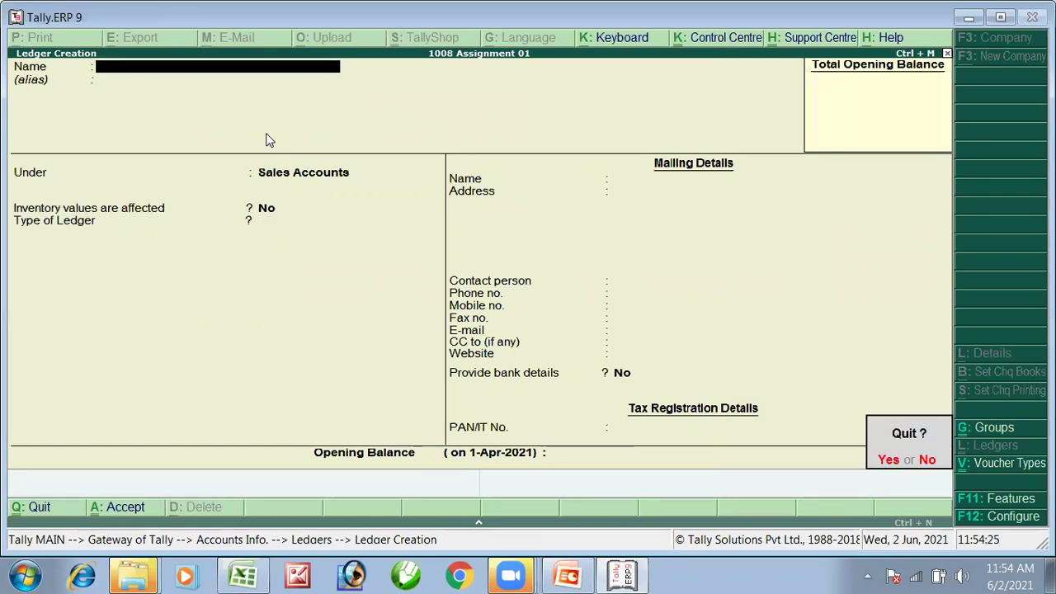
key("Return")
key("Escape")
key("Escape")
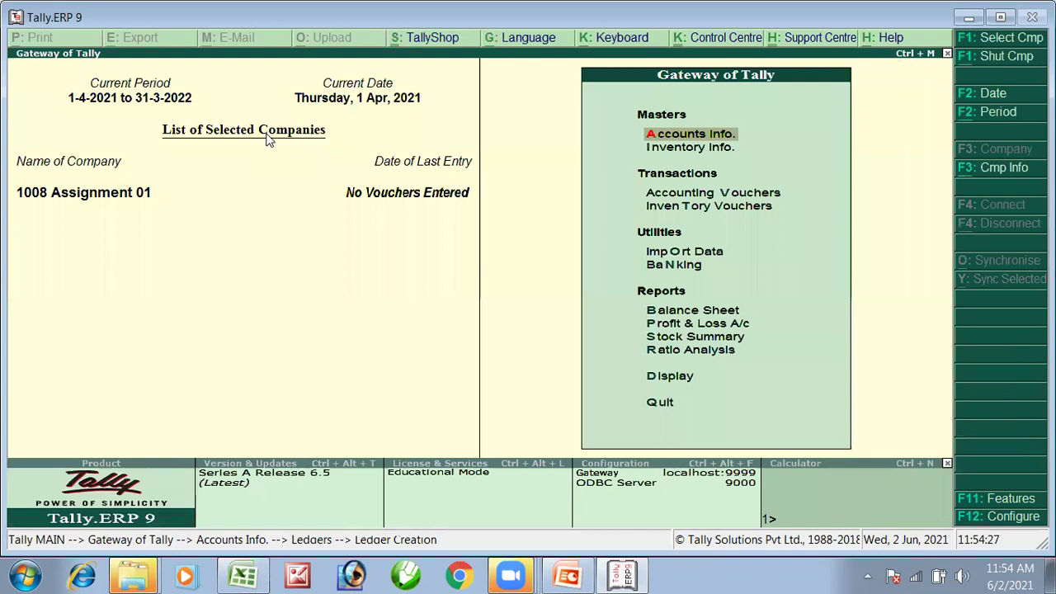
Open accounting voucher entry and debit the Cash ledger with 48000 in the journal voucher.
key("Down")
key("Down")
key("Return")
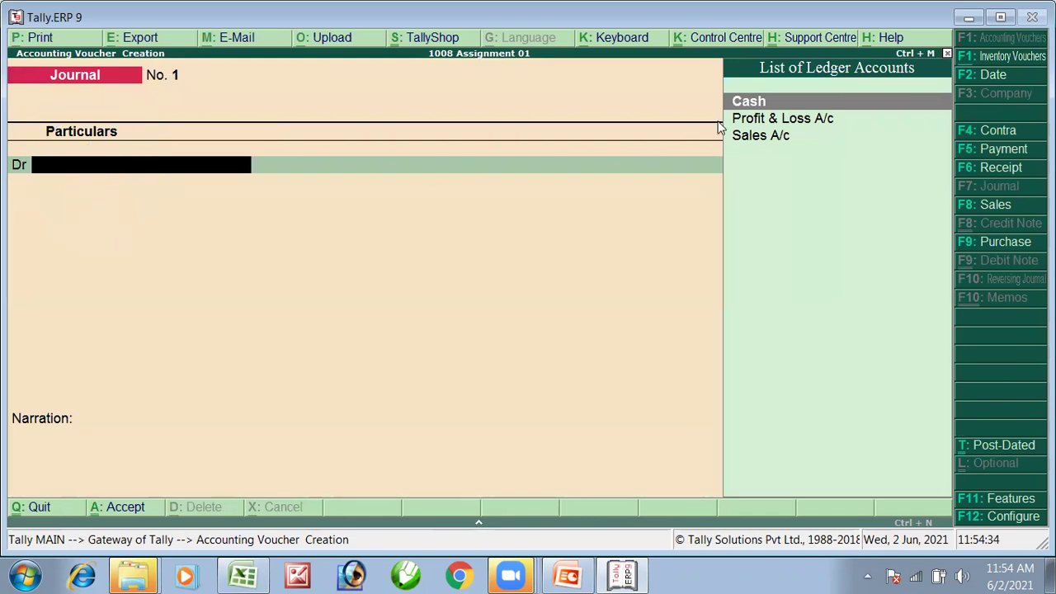
left_click(759, 107)
type("48000")
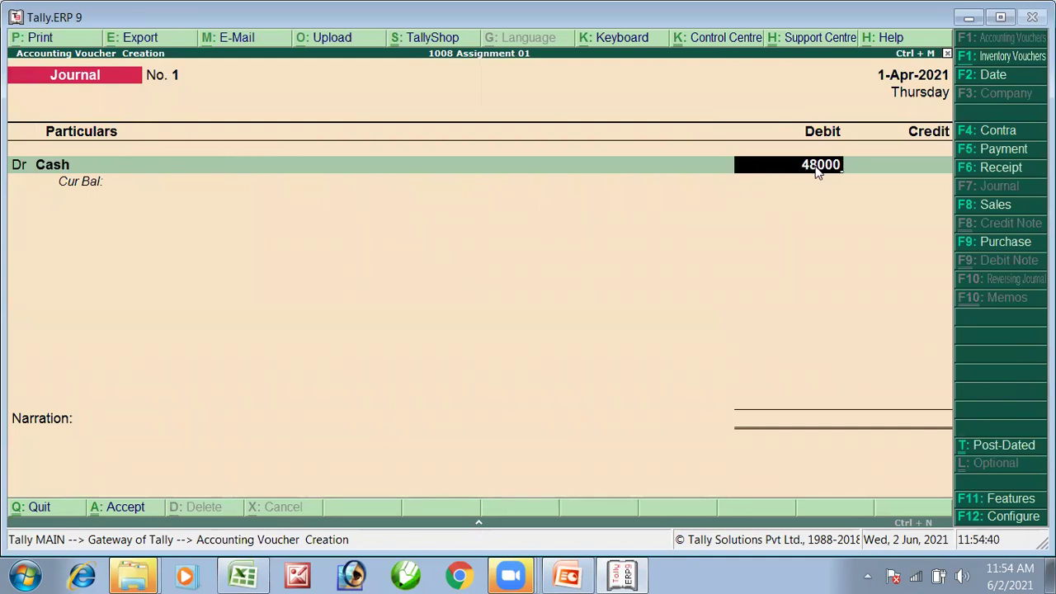
key("Return")
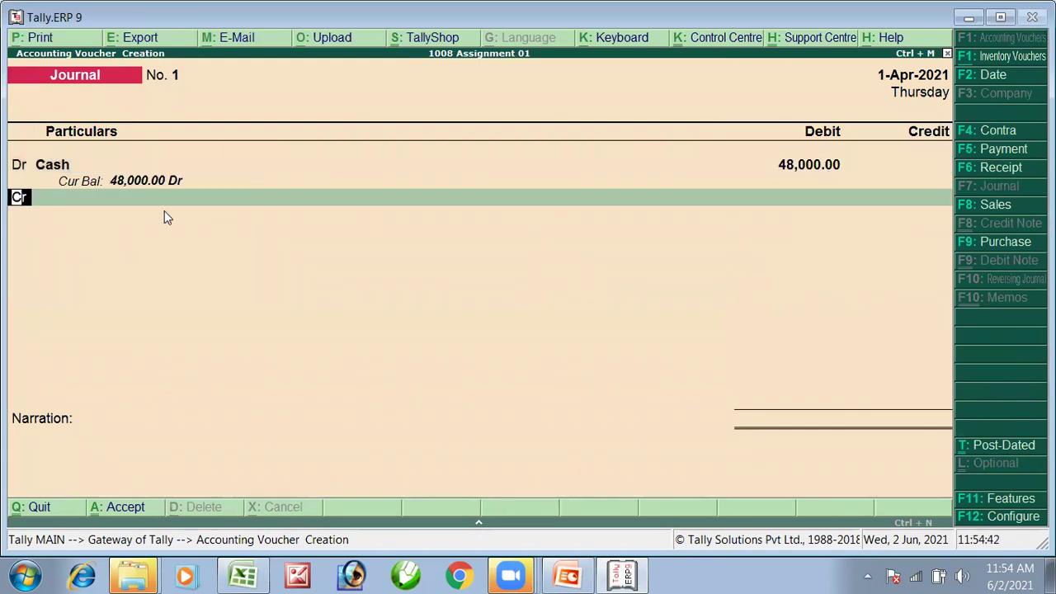
Credit Sales A/c with 48,000 in the journal voucher and accept it without a narration.
key("Return")
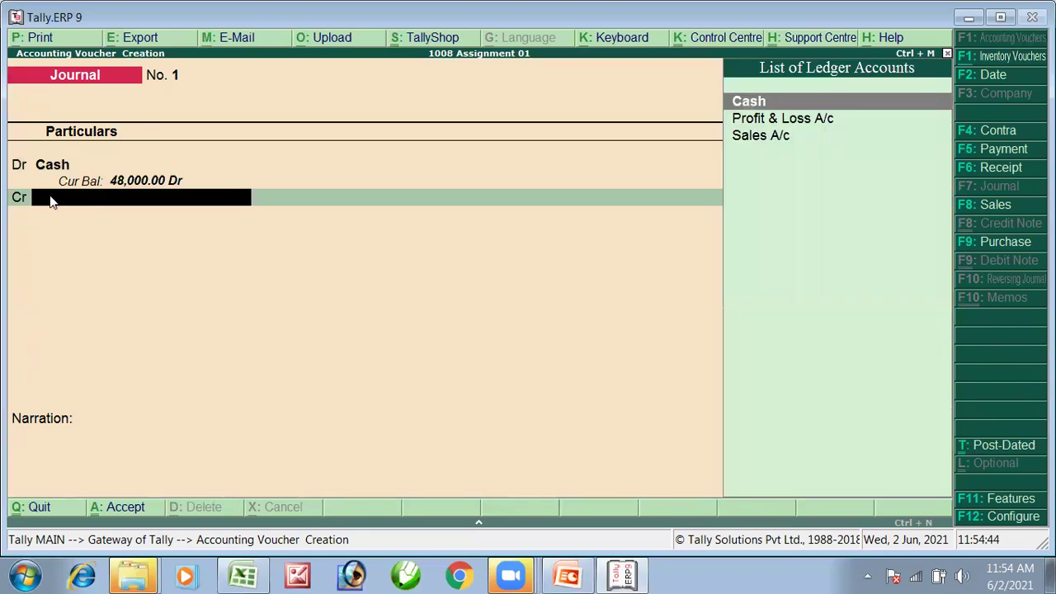
left_click(757, 142)
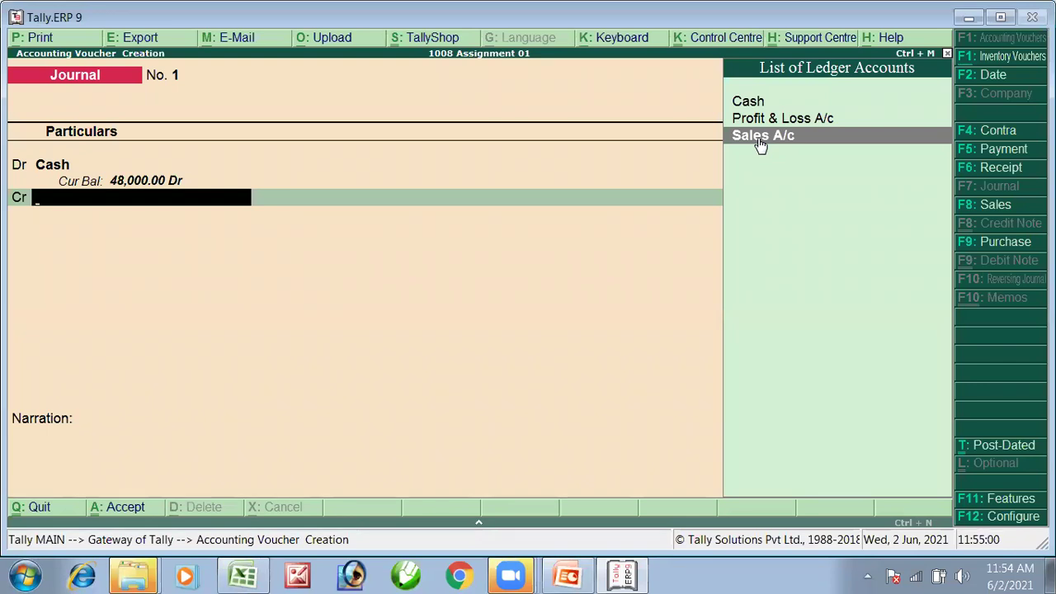
left_click(760, 144)
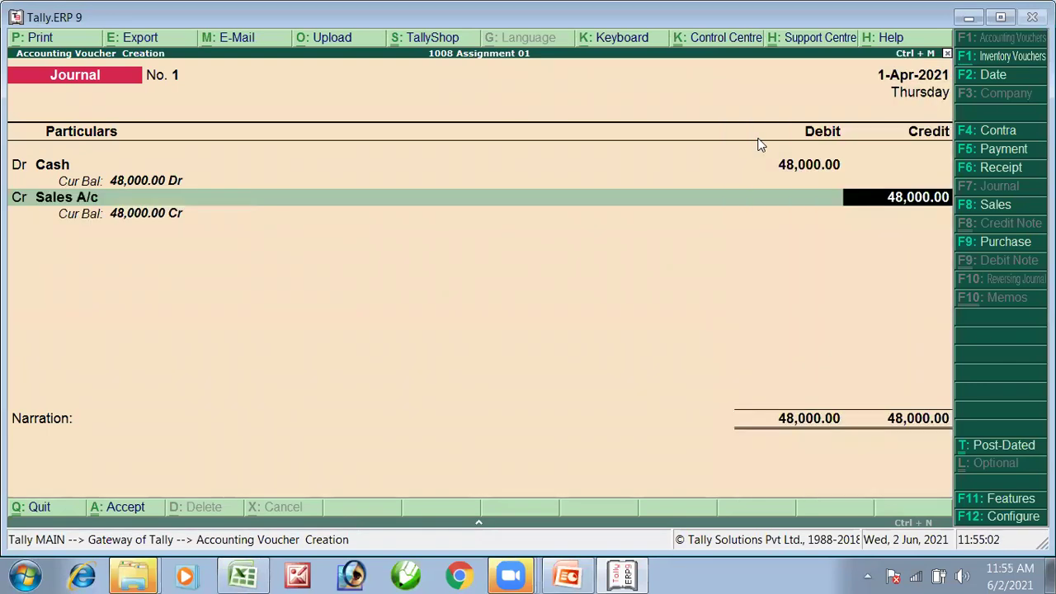
key("Return")
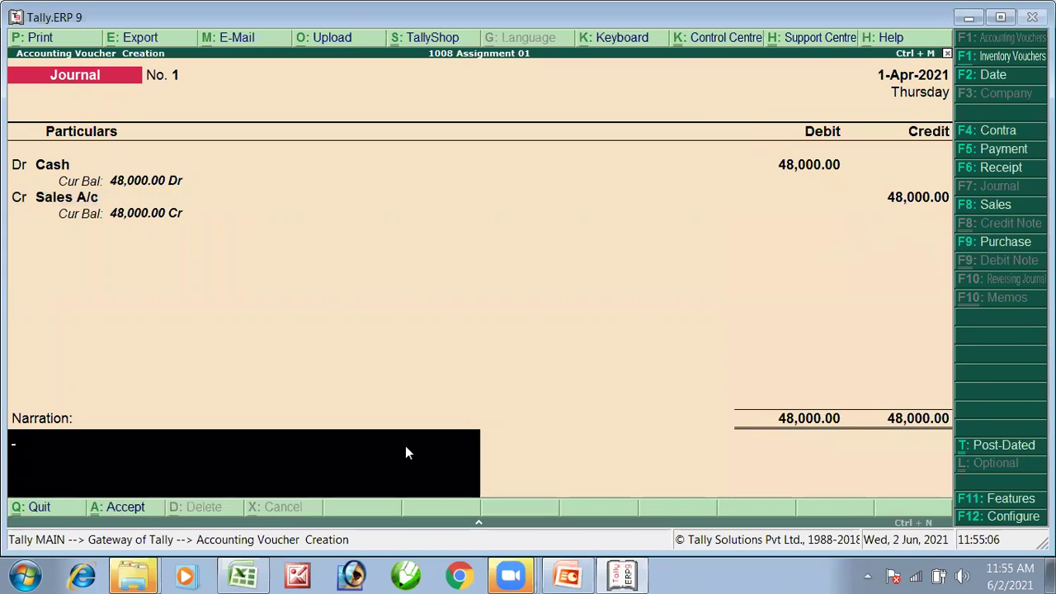
key("Return")
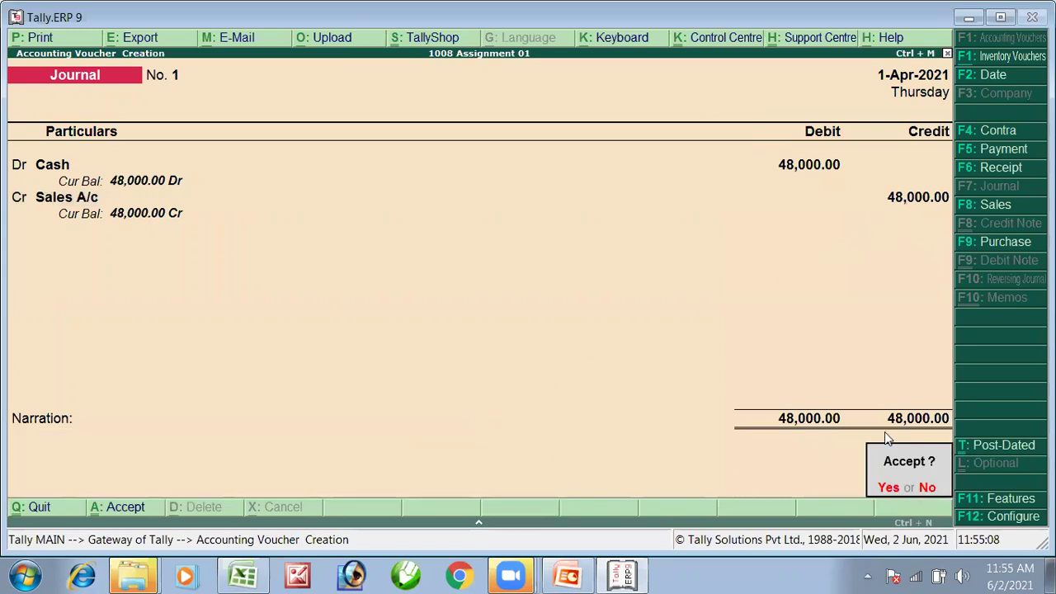
left_click(890, 485)
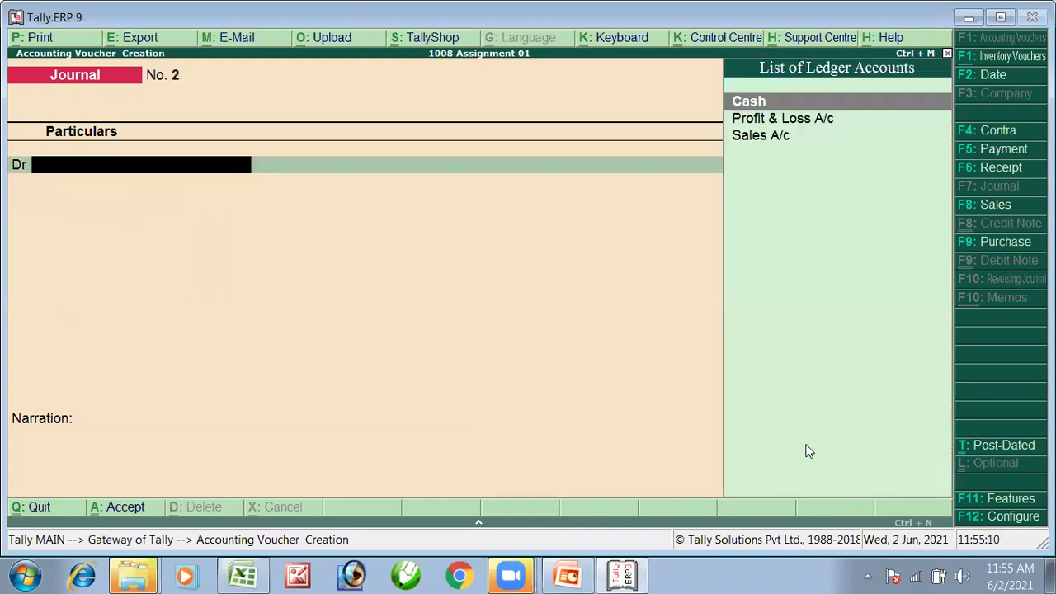
Switch to the Excel workbook and review the first Assignment-01 entries and the Journal Entry notes beside them.
key("alt+Tab")
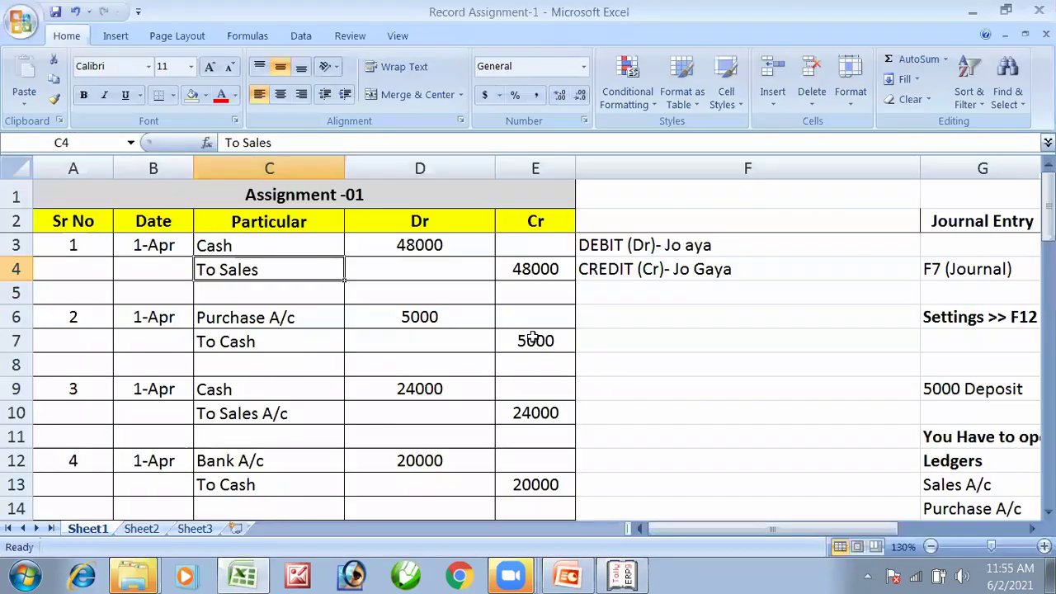
left_click(444, 343)
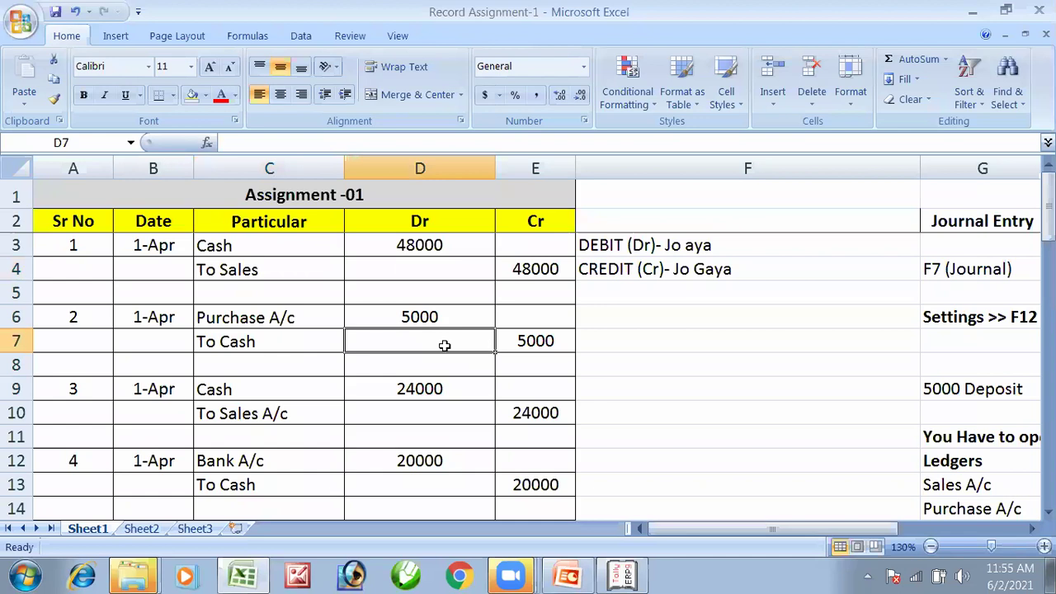
left_click_drag(97, 240, 528, 283)
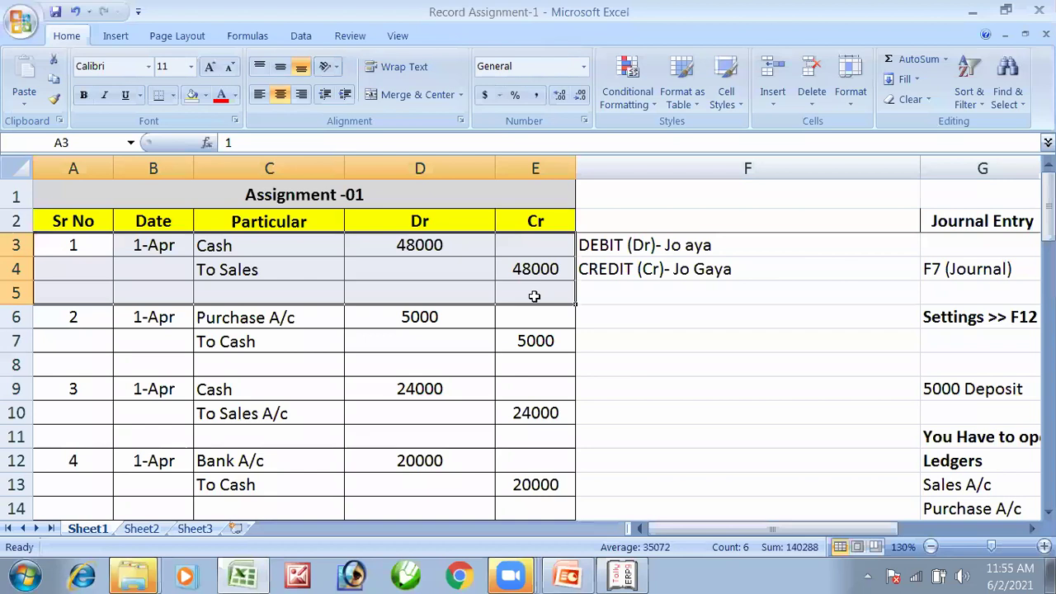
left_click(643, 432)
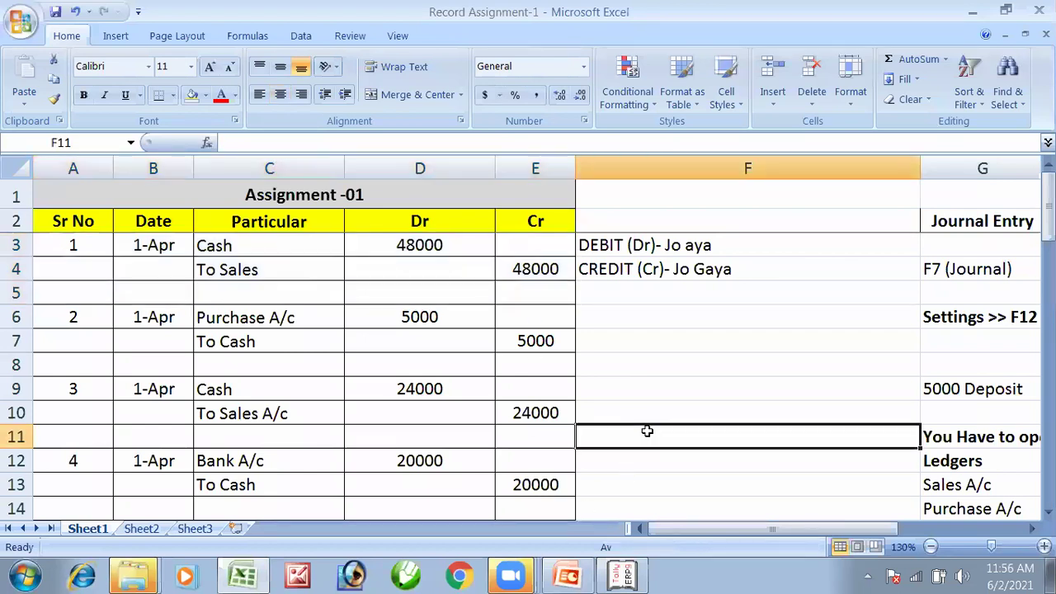
left_click_drag(814, 358, 831, 371)
left_click(711, 324)
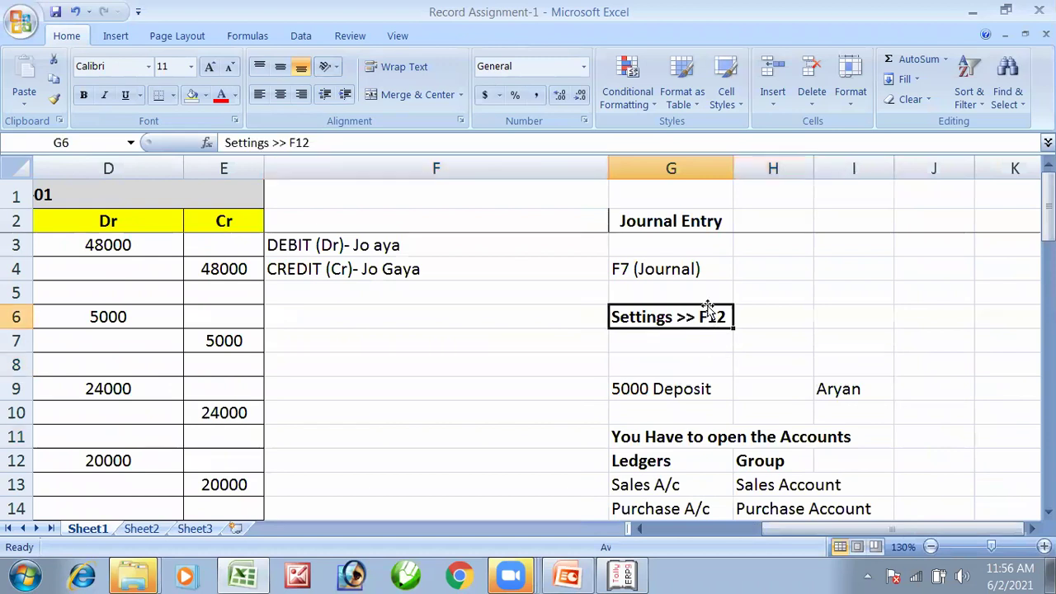
left_click(674, 268)
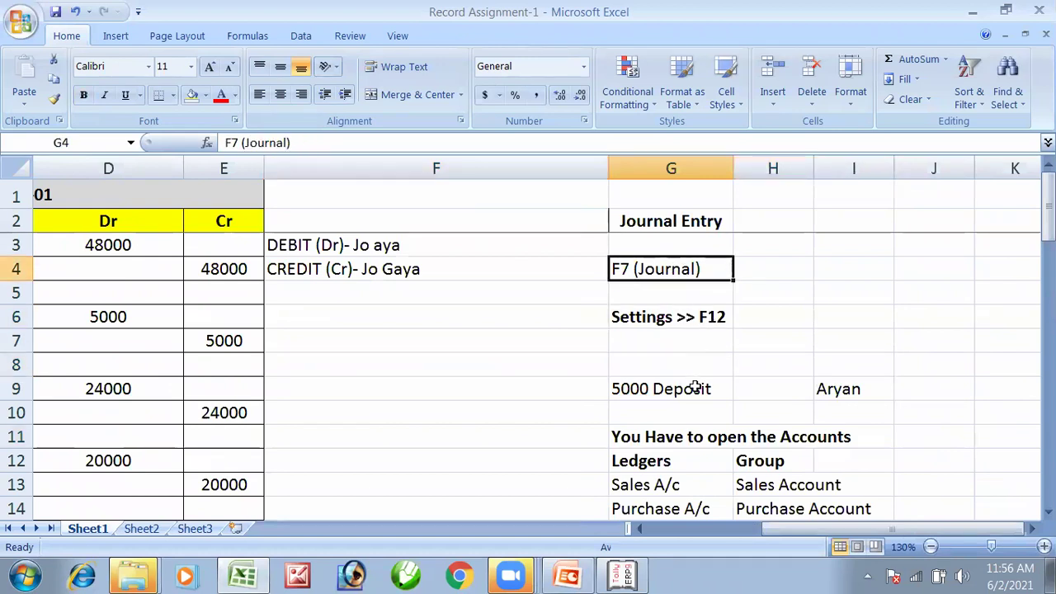
scroll(696, 388, "up", 3, "ctrl")
left_click_drag(693, 404, 135, 382)
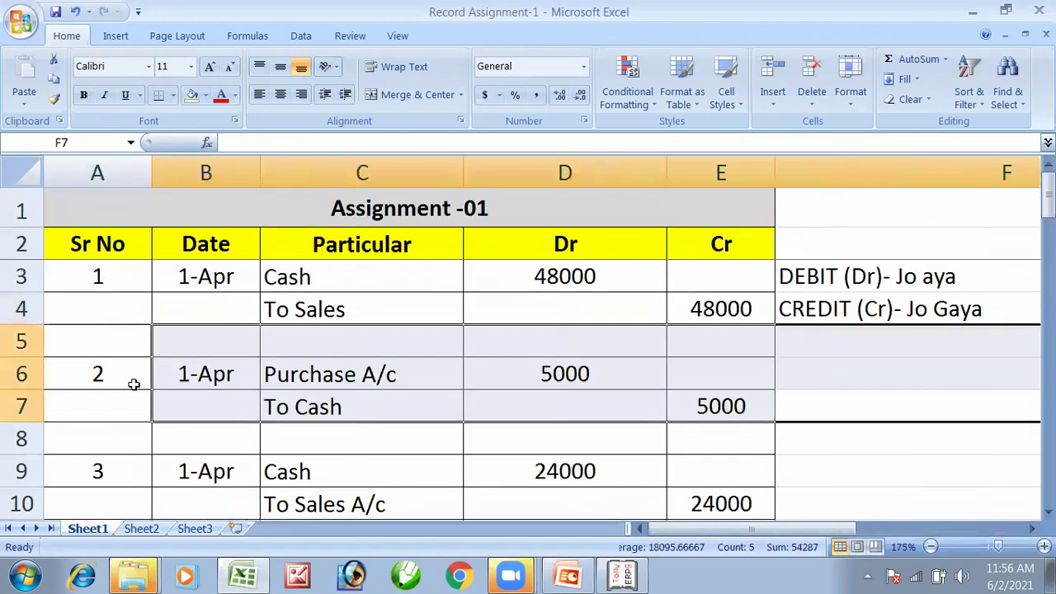
left_click(454, 575)
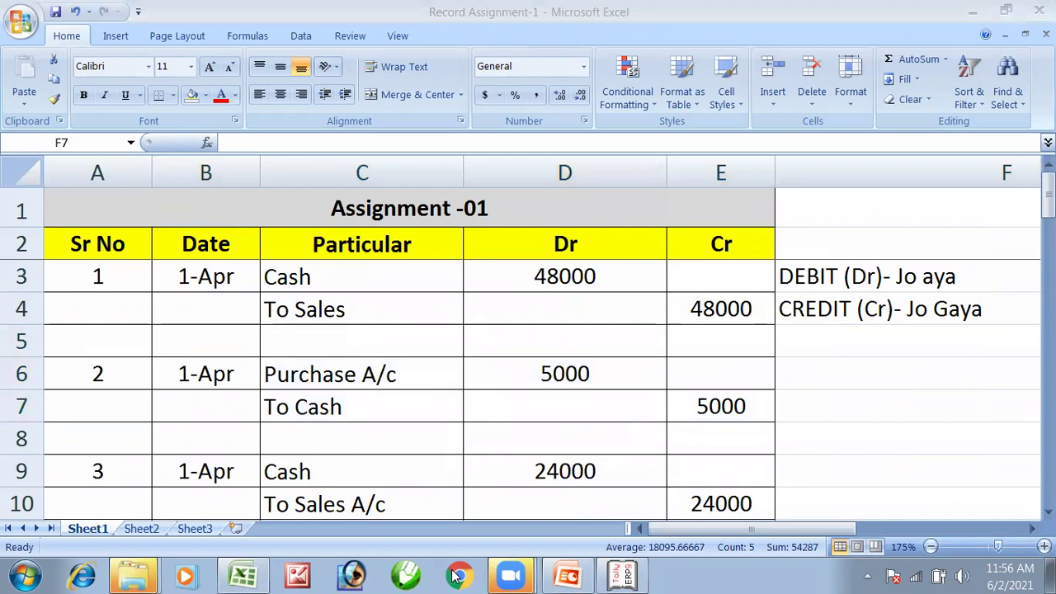
Add a bold "Home Work" heading in cell B61, below the assignment notes.
scroll(451, 346, "down", 17)
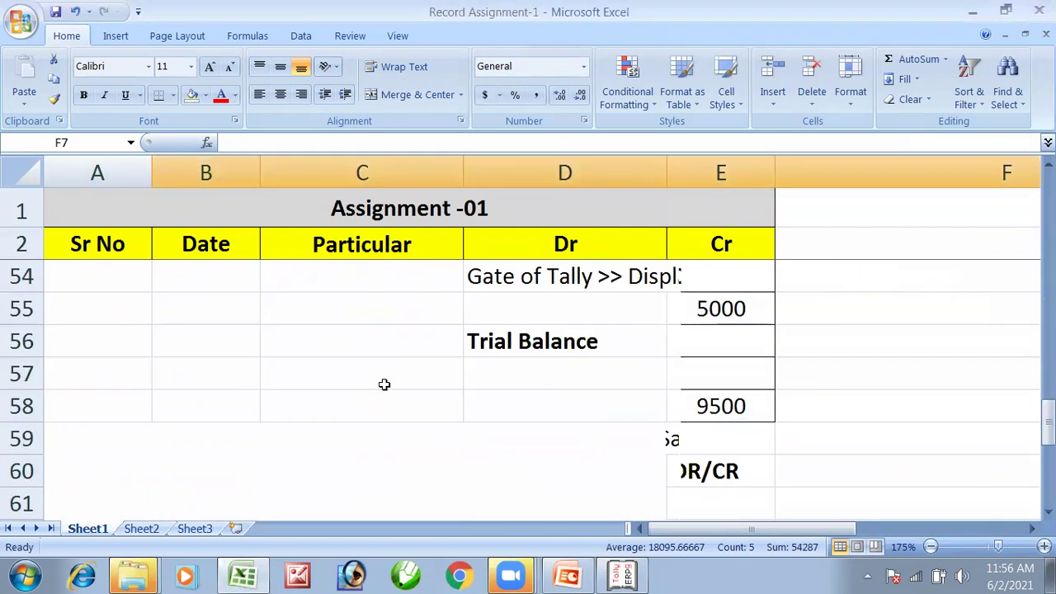
scroll(384, 385, "down", 1)
left_click_drag(209, 410, 56, 386)
left_click(183, 410)
type("Hom")
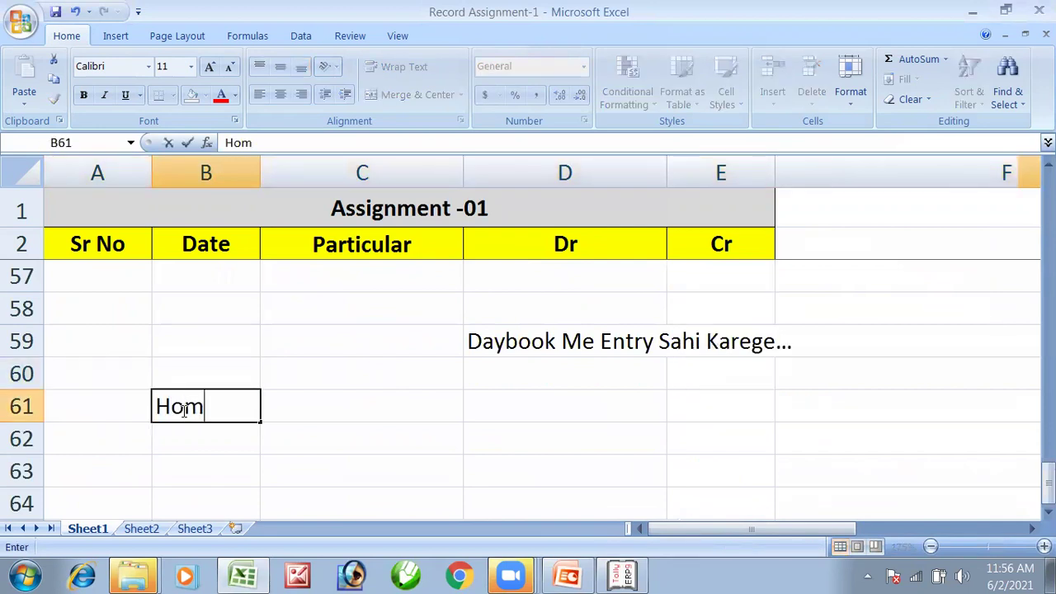
type("e Work")
key("Return")
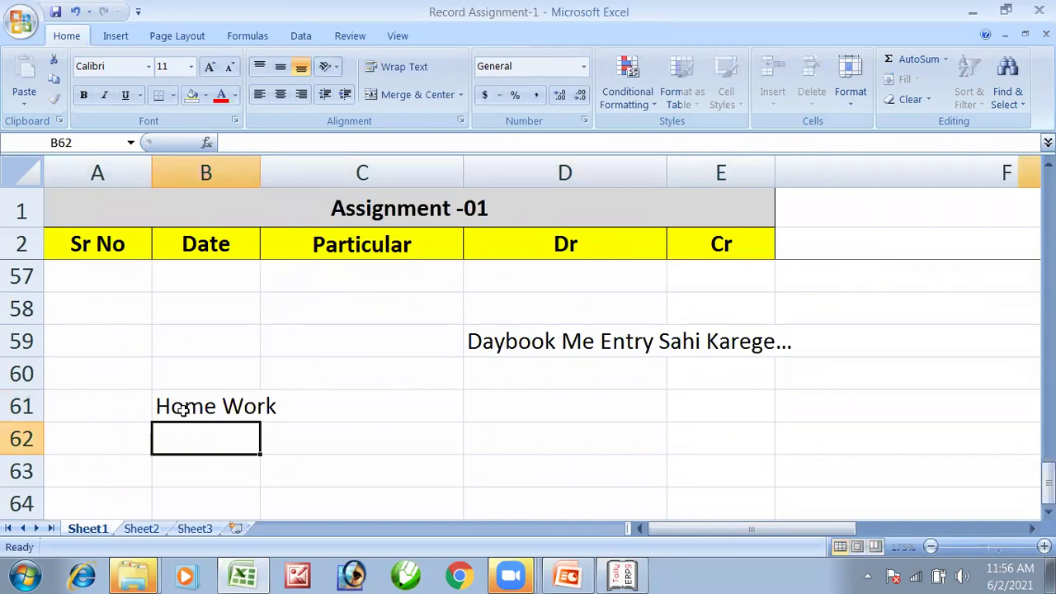
left_click(183, 408)
key("ctrl+b")
key("Down")
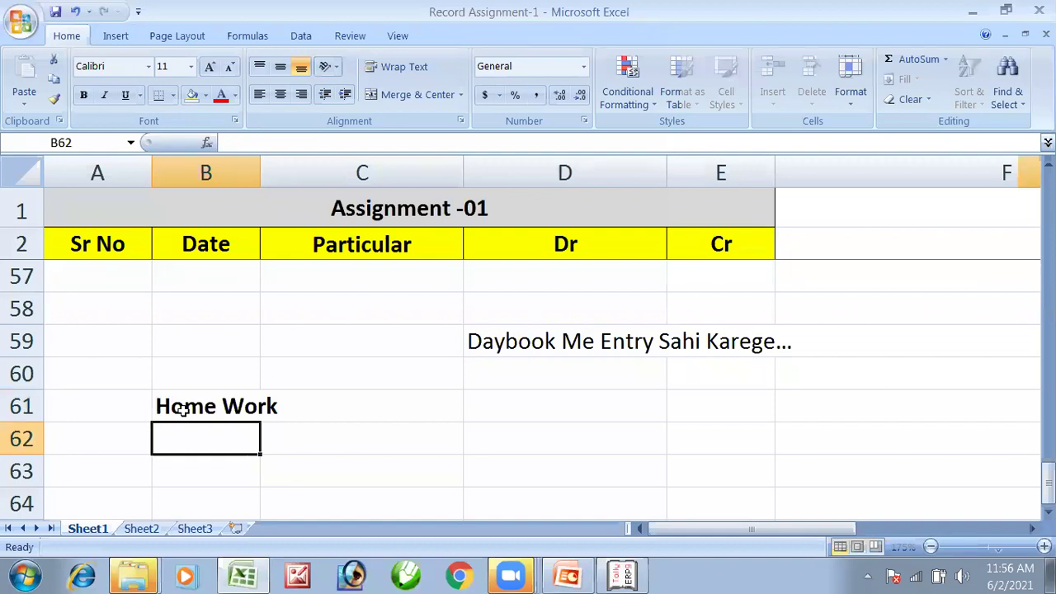
Enter "Create Company" in cell B62 under the Home Work heading.
type("Create ")
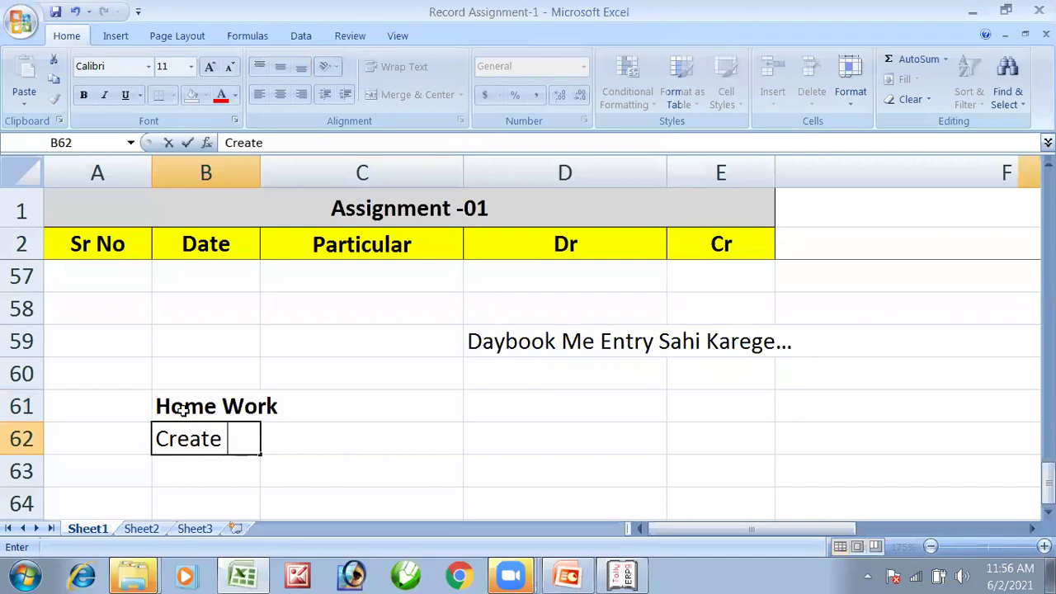
type("Company >>")
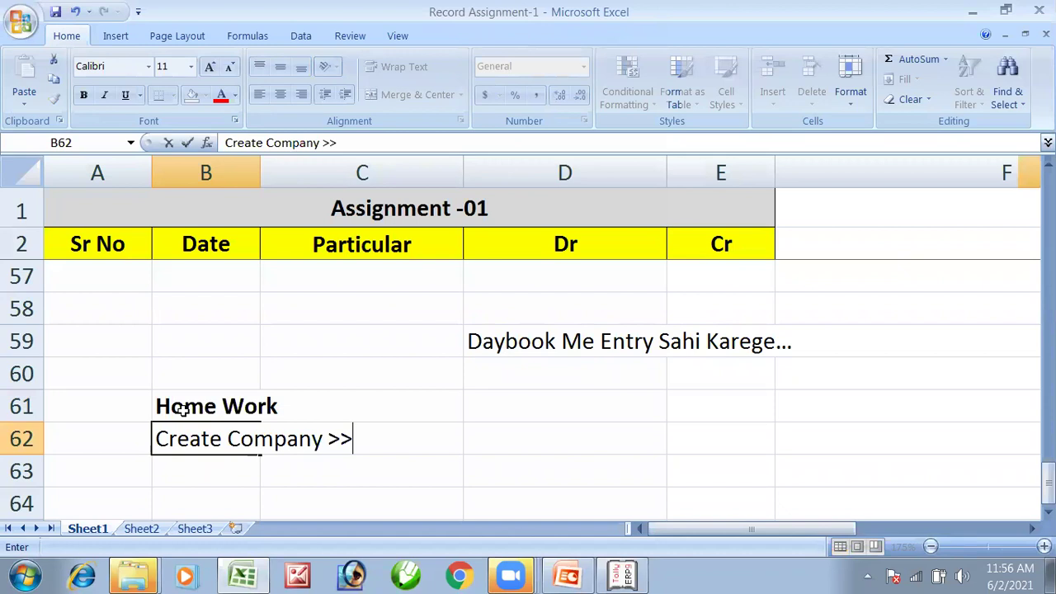
key("BackSpace")
key("BackSpace")
key("BackSpace")
key("Return")
Edit the text in cell B62 to read "Create 5 Companies".
key("Up")
key("Left")
key("Right")
key("F2")
key("Left")
key("Left")
key("Left")
key("Left")
key("Left")
key("Left")
key("Left")
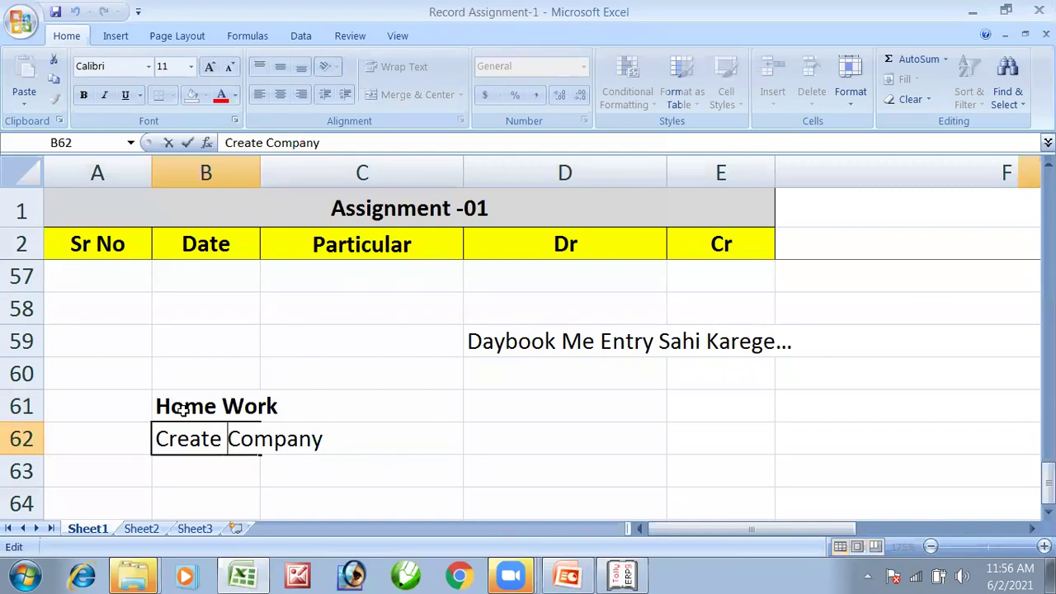
type("5")
key("Right")
key("Right")
key("Right")
key("Right")
key("Right")
key("Right")
key("Right")
key("BackSpace")
type("ies")
key("Return")
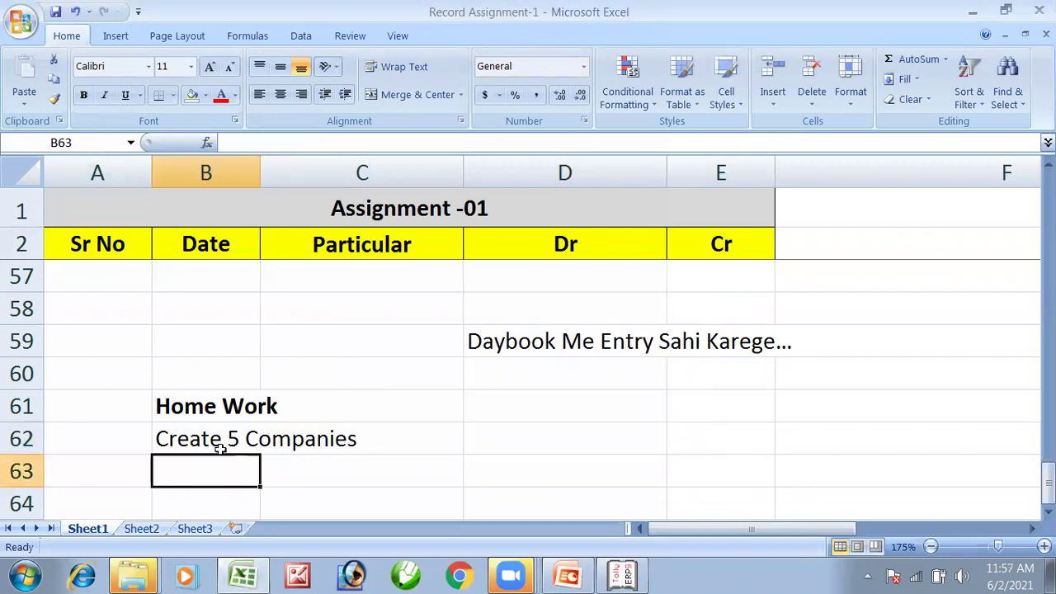
Add a bold "Ledgers" heading in cell B64.
left_click(212, 494)
type("Ledgers")
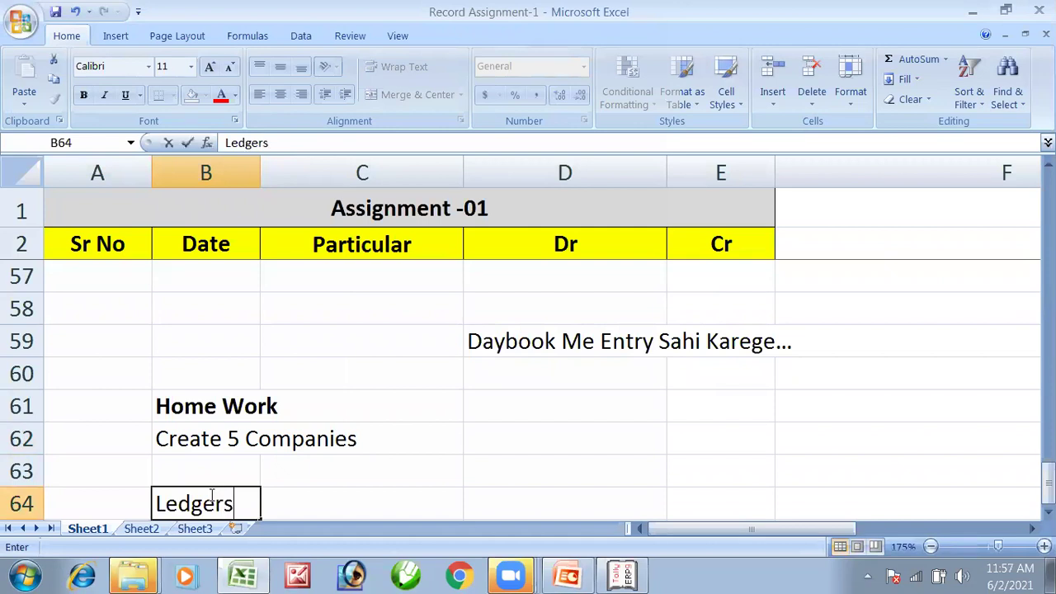
key("Return")
key("Up")
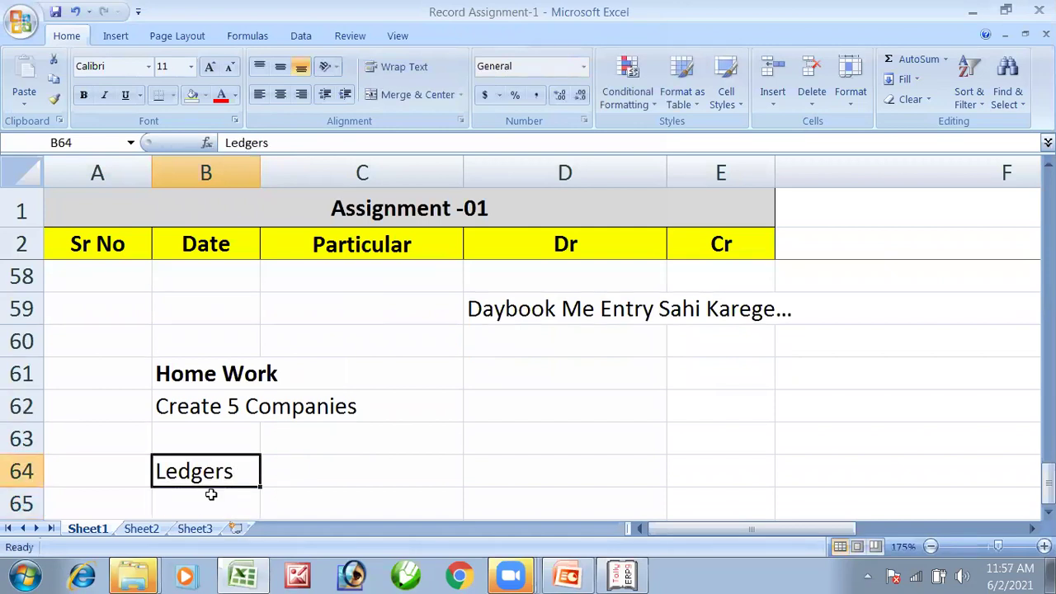
key("ctrl+b")
key("Return")
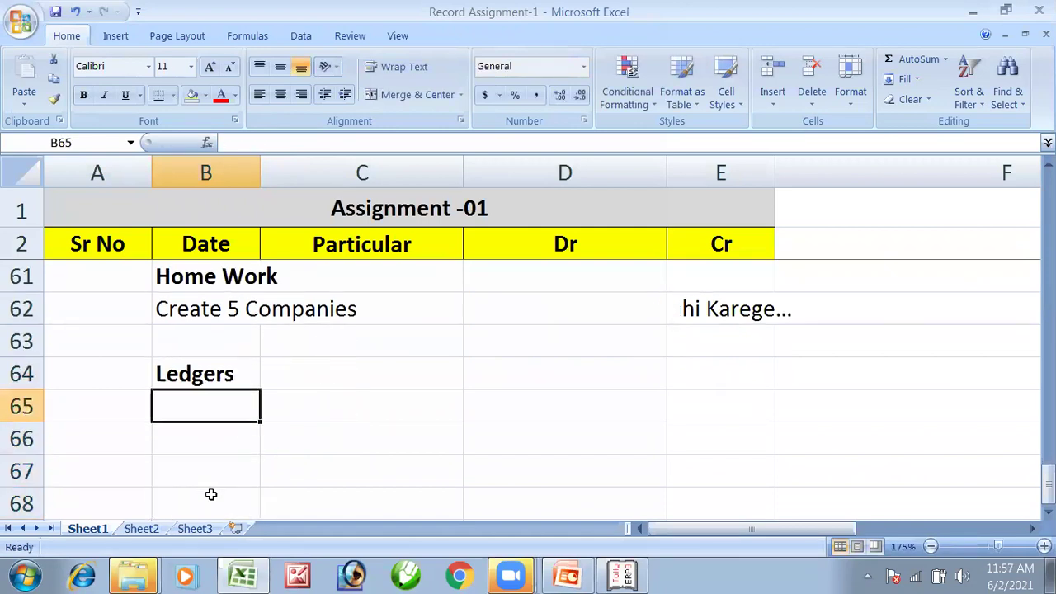
List the ledgers Cash, Bank, Purchase and Sales in cells B65 to B68 under the Ledgers heading.
type("Cash")
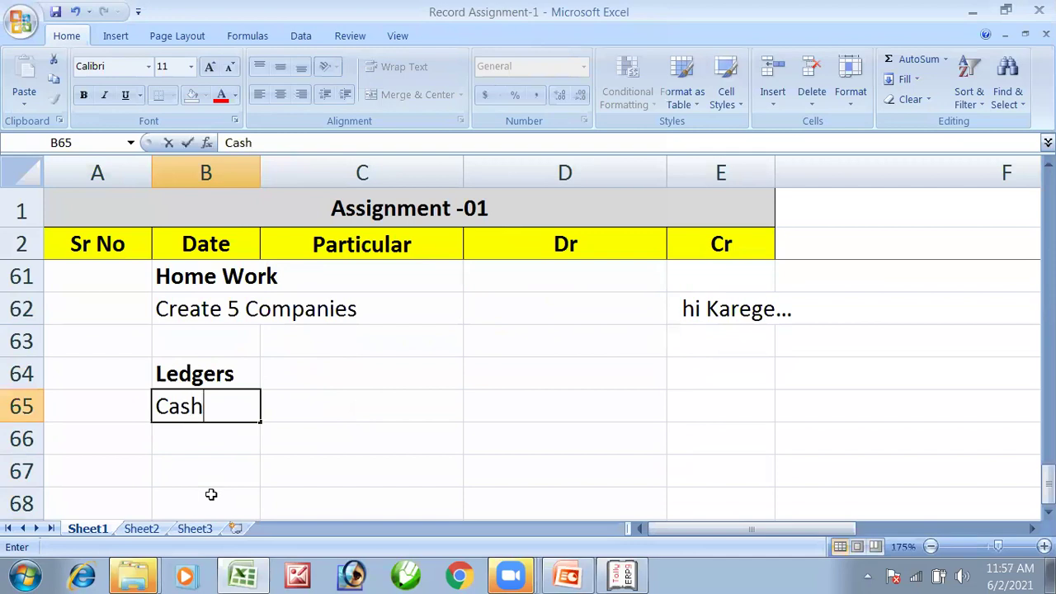
key("Return")
type("Ba")
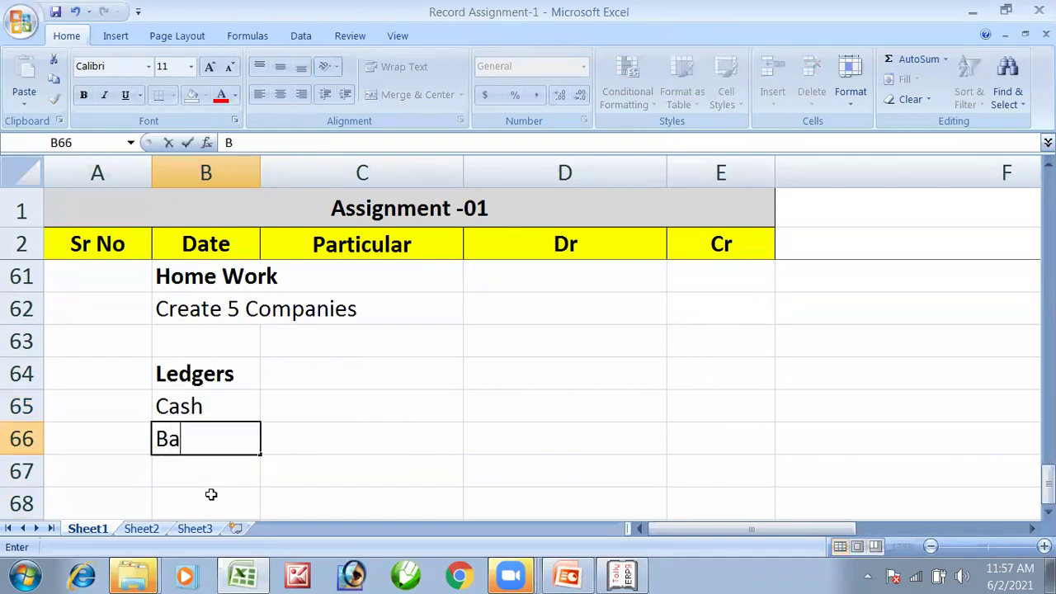
type("nk")
key("Return")
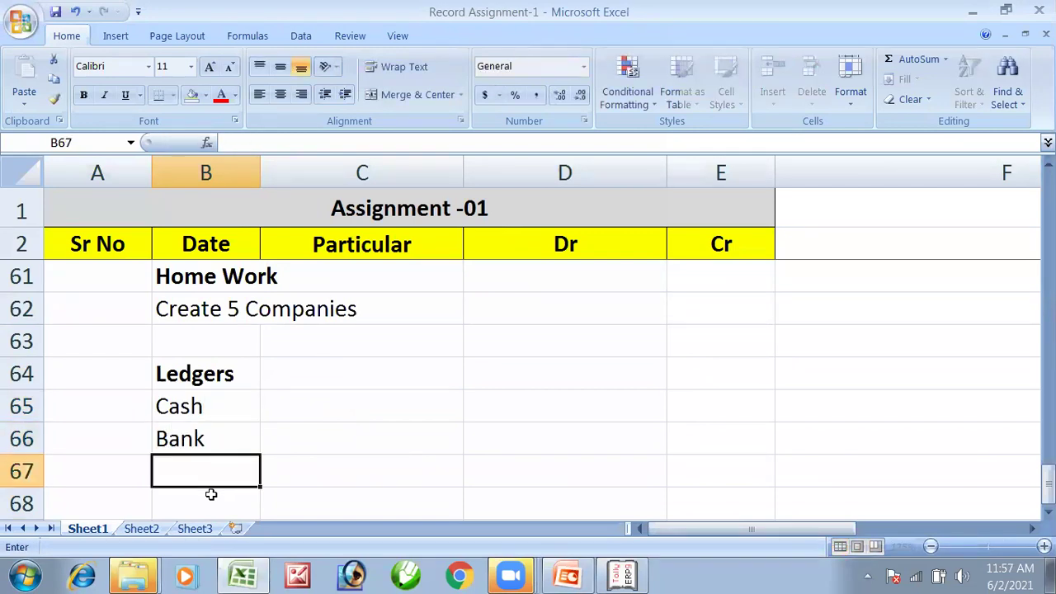
type("Purchase")
key("Return")
type("Sales")
key("Return")
Enter "Group" as a column heading in cell C64 beside the Ledgers heading.
key("Up")
key("Up")
key("Up")
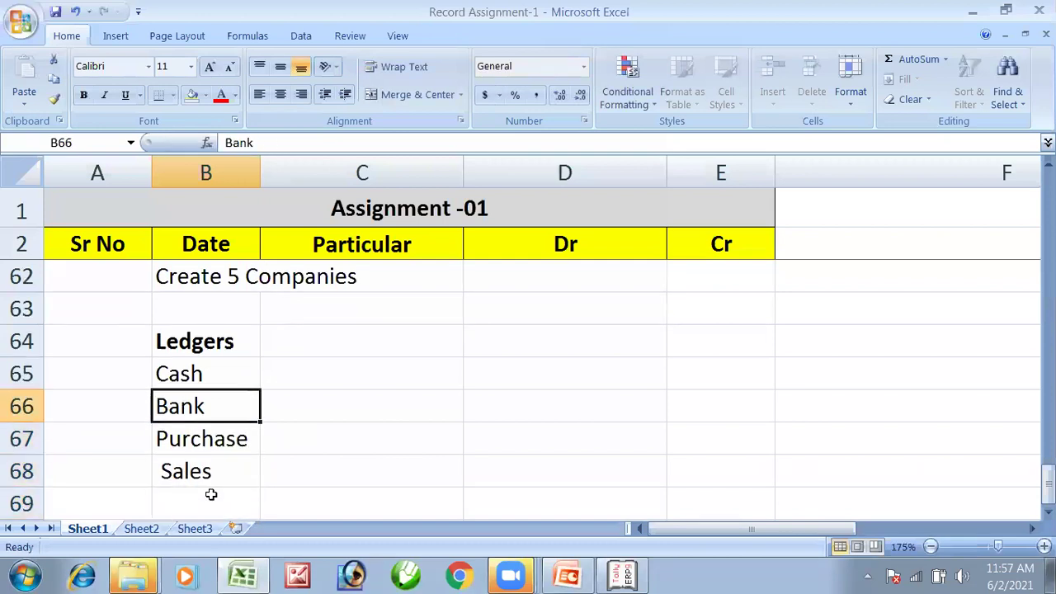
key("Up")
key("Right")
key("Up")
type("G")
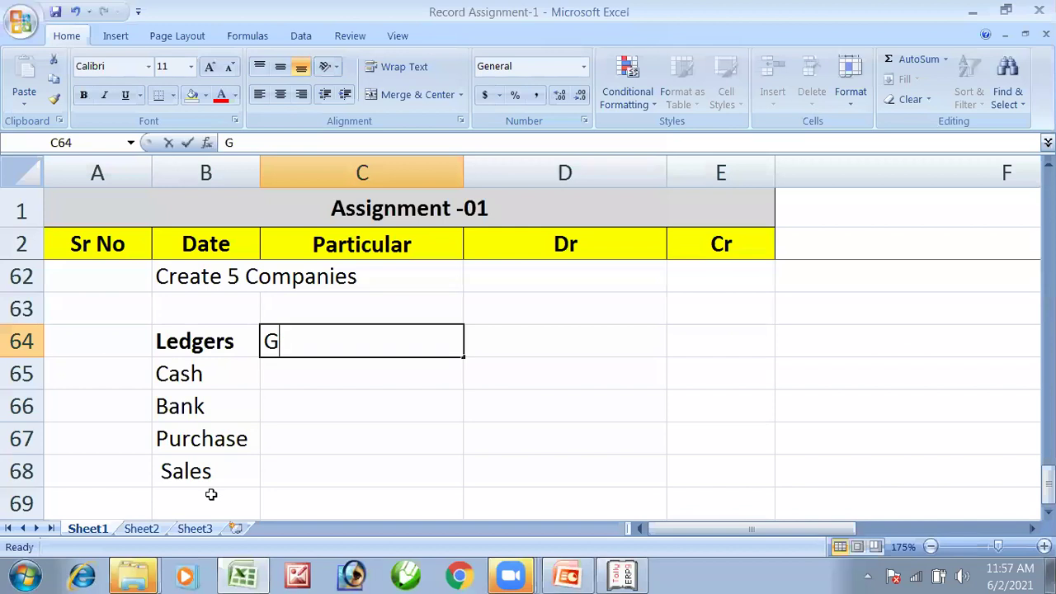
type("roupt")
key("BackSpace")
key("Return")
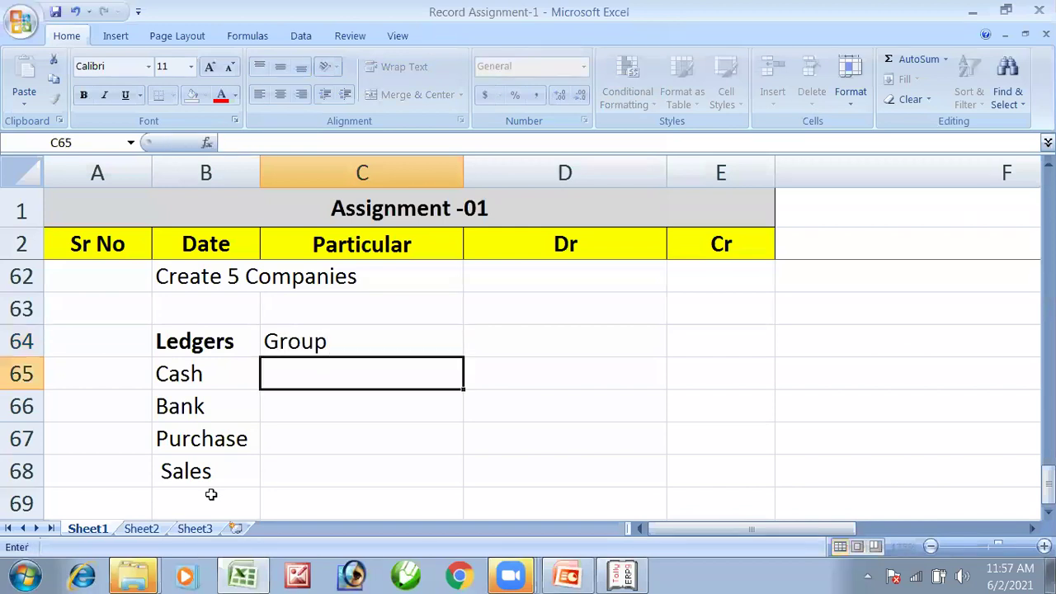
Enter Bank A/c, Purchase and Sales as the groups in cells C66 to C68.
key("Down")
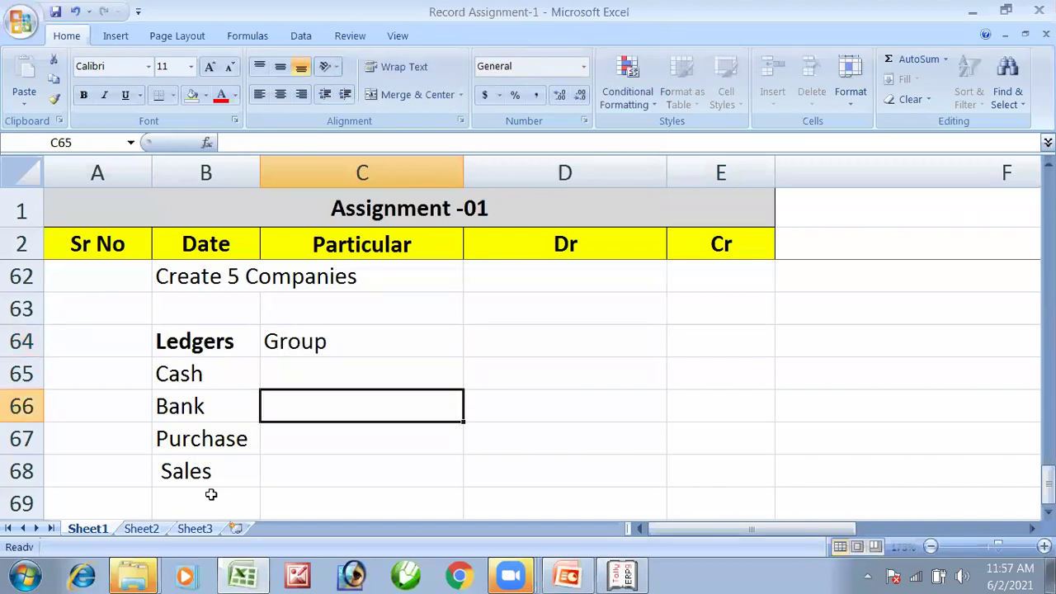
type("Bna")
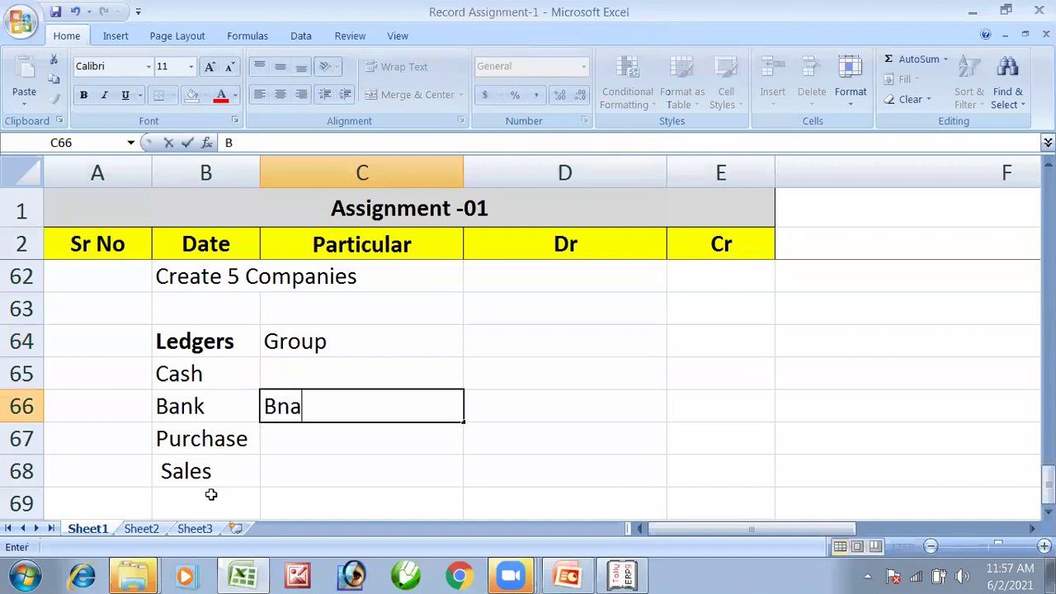
key("BackSpace")
key("BackSpace")
type("ank A/c")
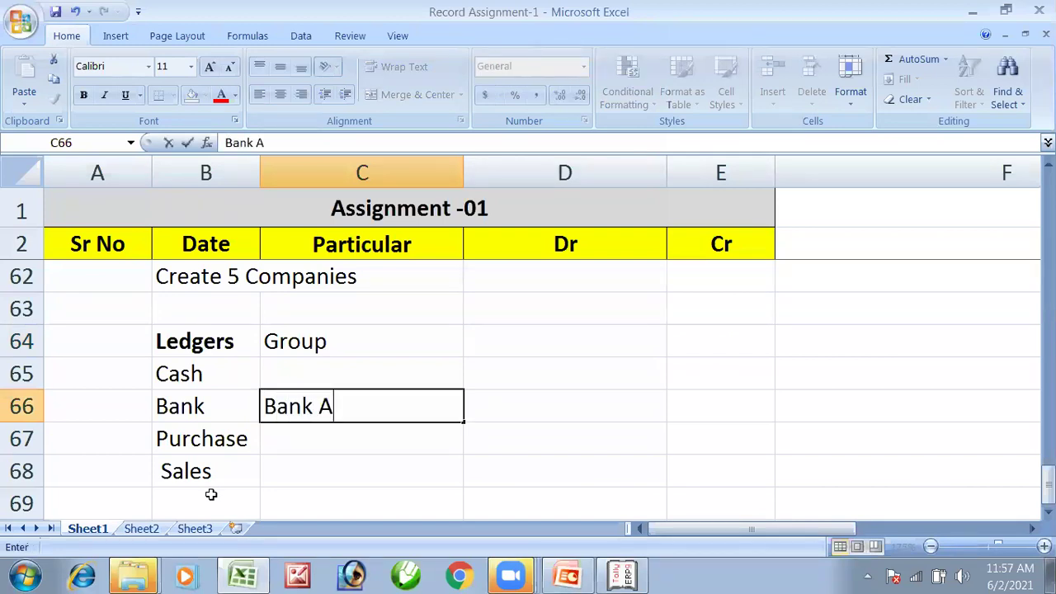
key("Return")
type("Pur")
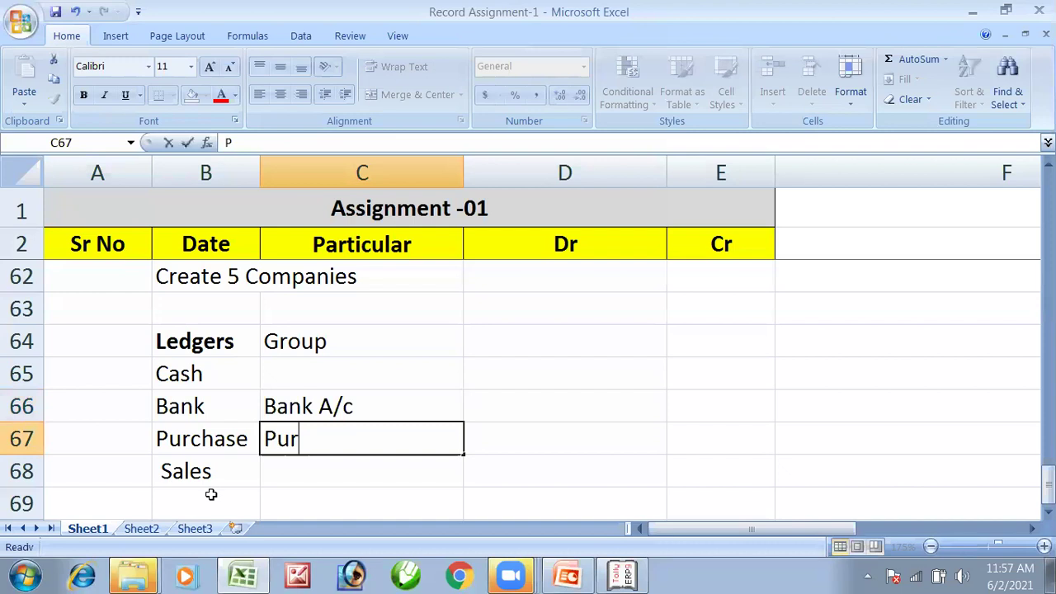
type("chase")
key("Return")
type("Sales")
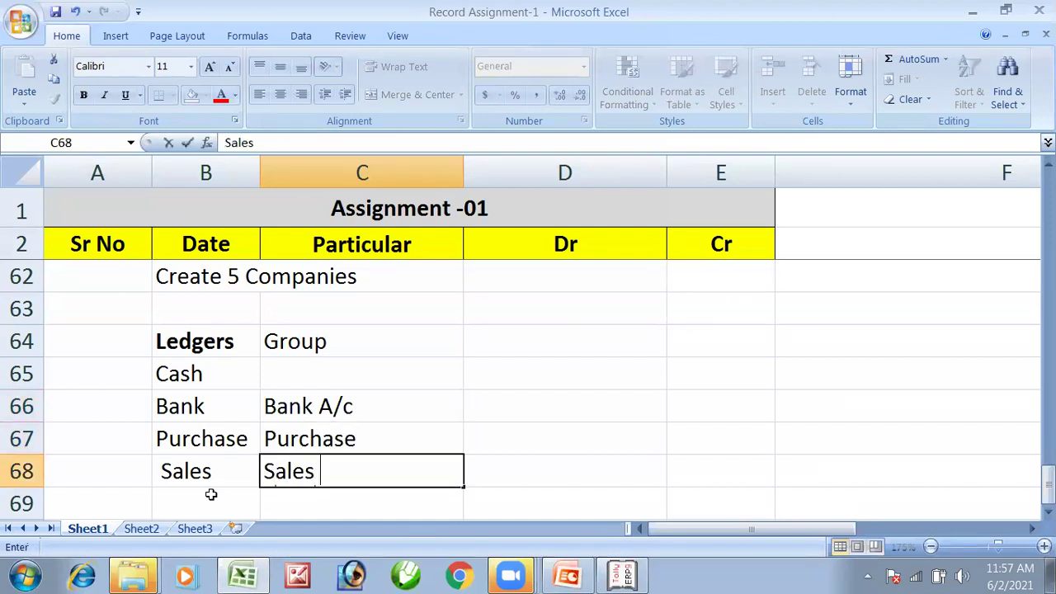
Clear the three group entries from cells C66 to C68.
key("Up")
key("Up")
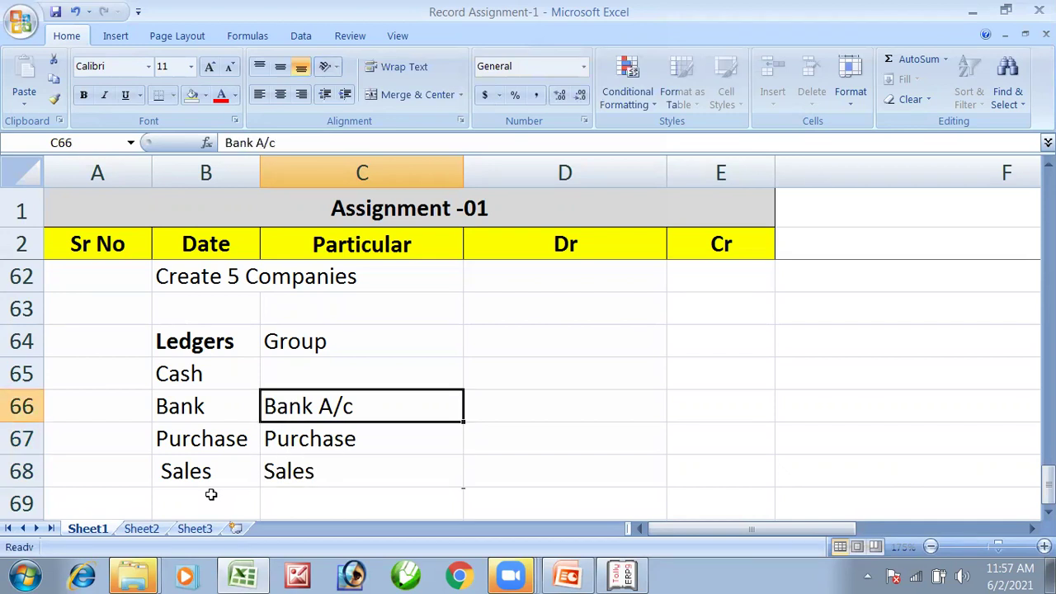
key("Delete")
key("Down")
key("Delete")
key("Down")
key("Delete")
key("Up")
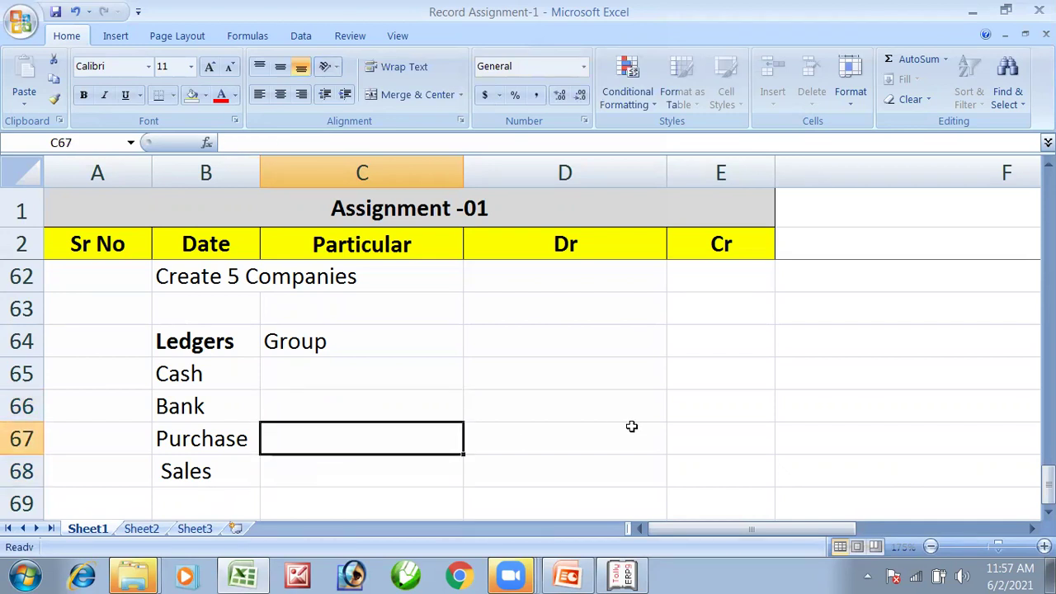
Review the assignment's journal entries and the homework's company and ledger list below them.
key("alt+Tab")
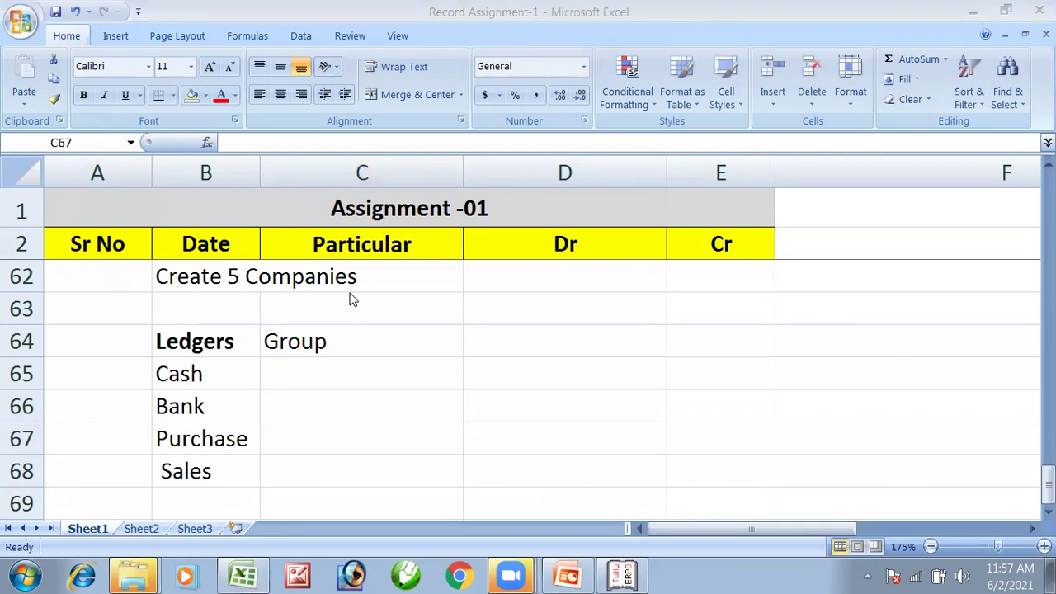
key("alt+Tab")
scroll(341, 316, "up", 9)
scroll(341, 316, "up", 11)
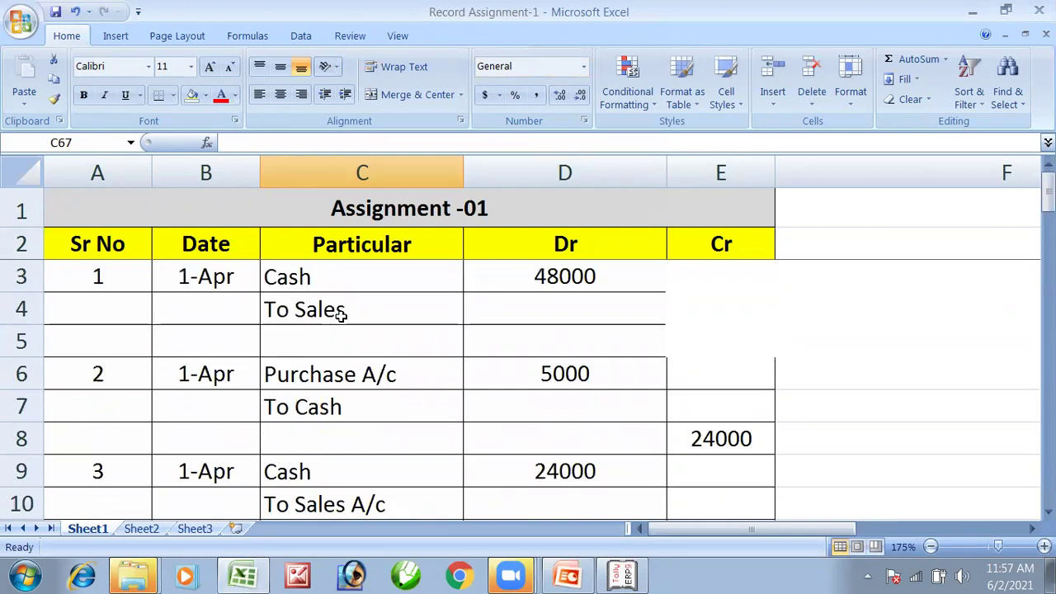
scroll(341, 316, "down", 8)
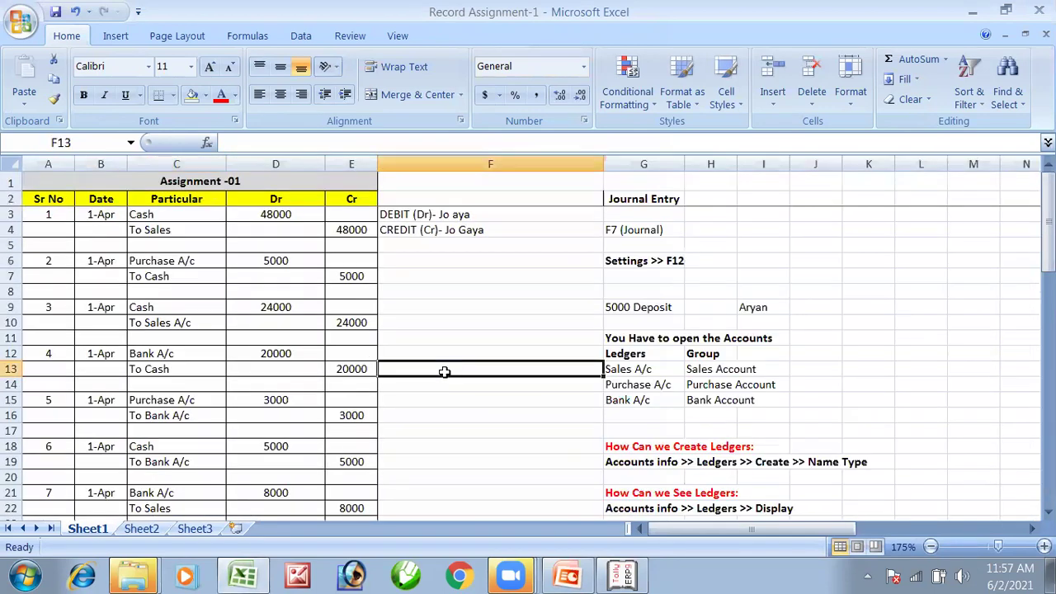
left_click_drag(443, 370, 188, 369)
left_click_drag(134, 214, 260, 399)
left_click(435, 350)
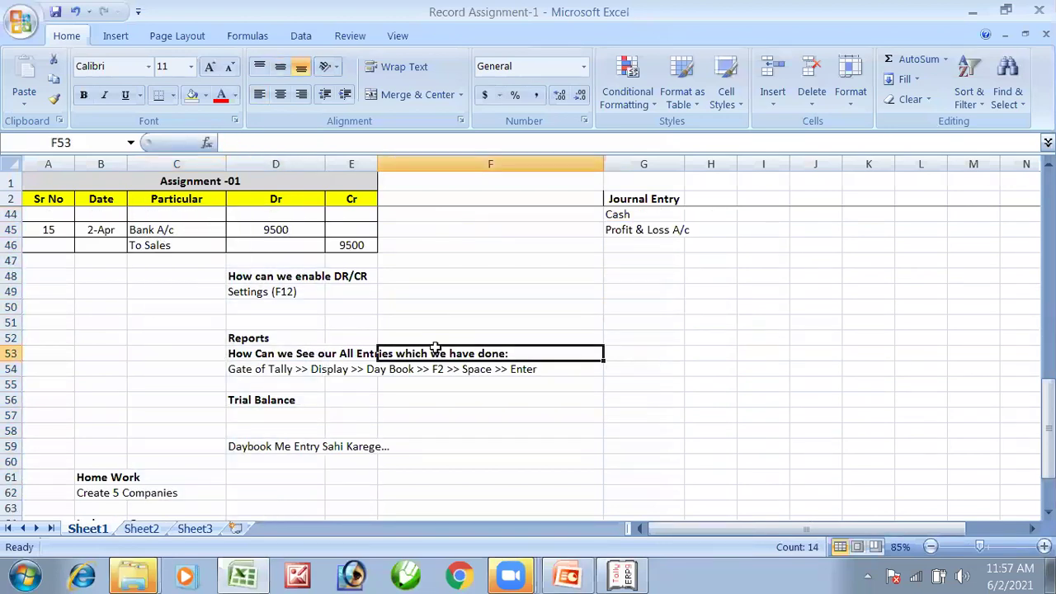
scroll(467, 302, "down", 3)
left_click(124, 350)
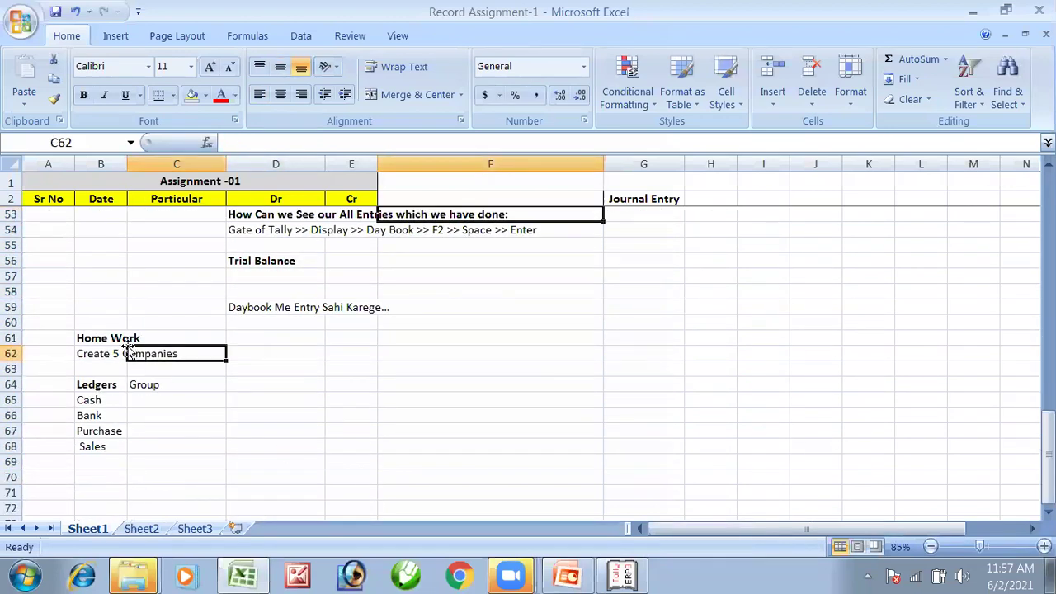
left_click(106, 353)
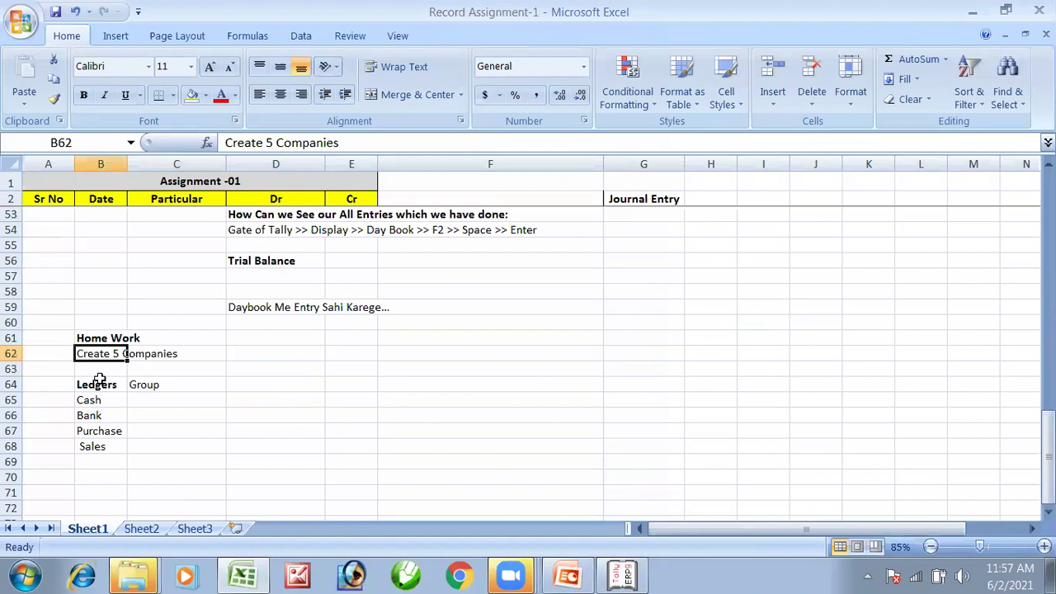
left_click(99, 415)
left_click_drag(106, 447, 205, 455)
Enter "Sales Account" in cell C68 as the group for the Sales ledger.
left_click(179, 449)
scroll(206, 457, "up", 5)
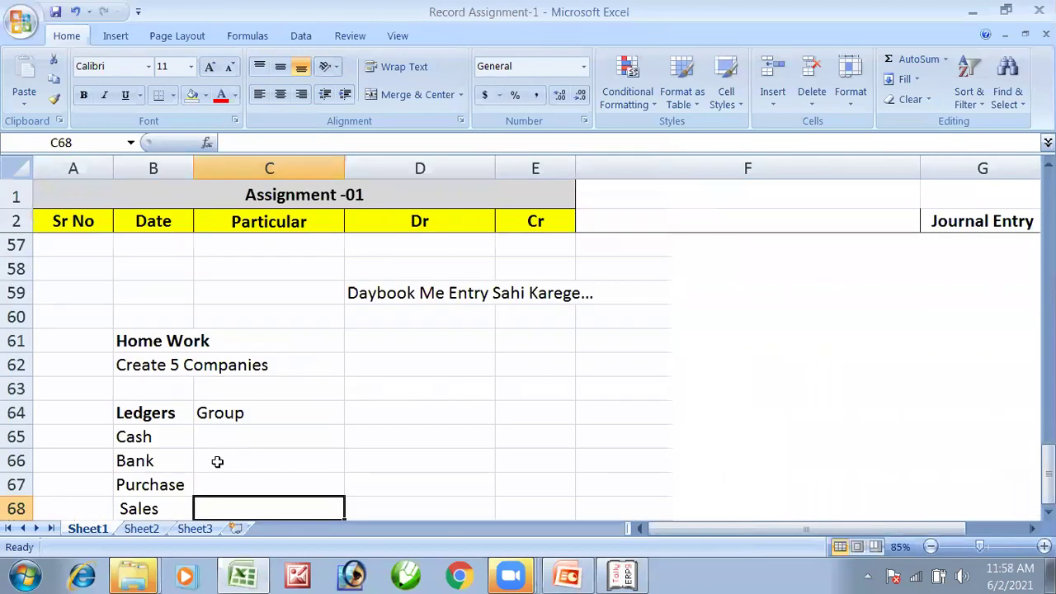
type("Sales Account")
key("Return")
Enter "Purchase Account" in cell C67 as the group for the Purchase ledger.
key("Up")
key("Up")
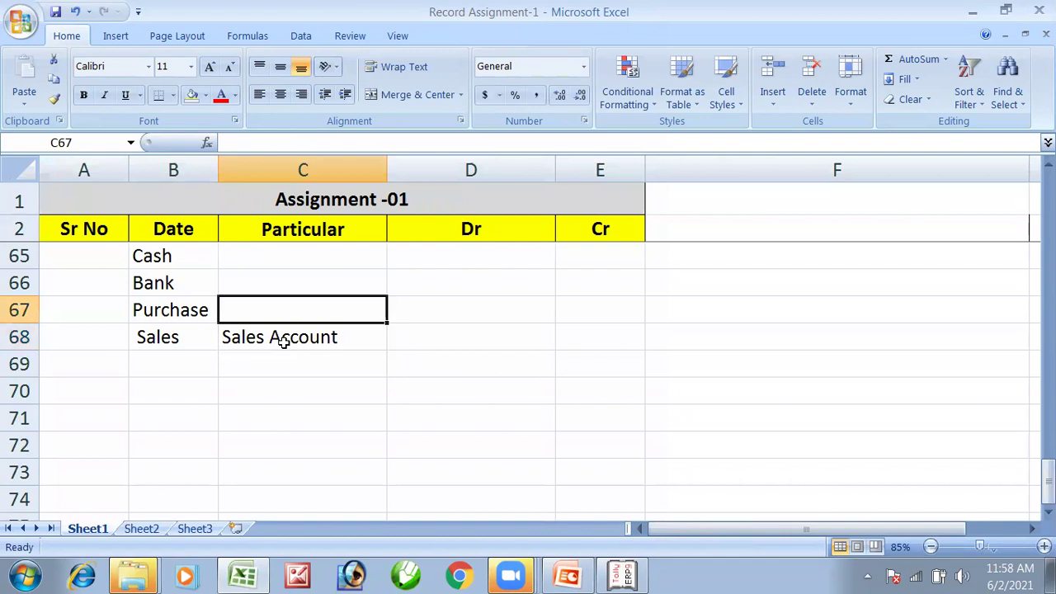
type("Purchase")
type(" Ax")
key("BackSpace")
type("ccoun")
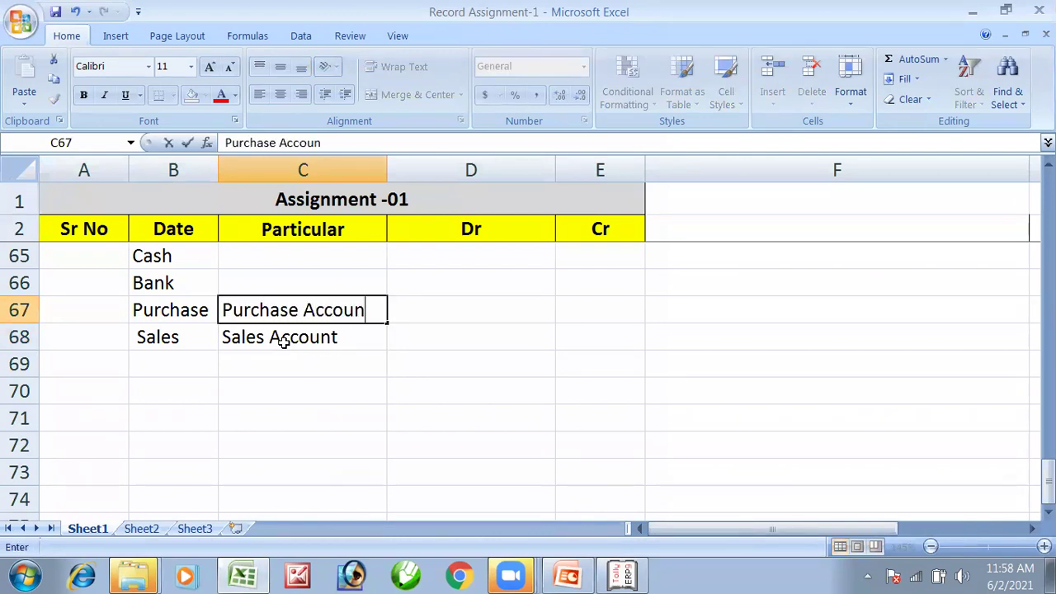
type("t")
key("Return")
Enter "Bank Account" in cell C66 as the group for the Bank ledger.
key("Up")
key("Up")
type("Ban")
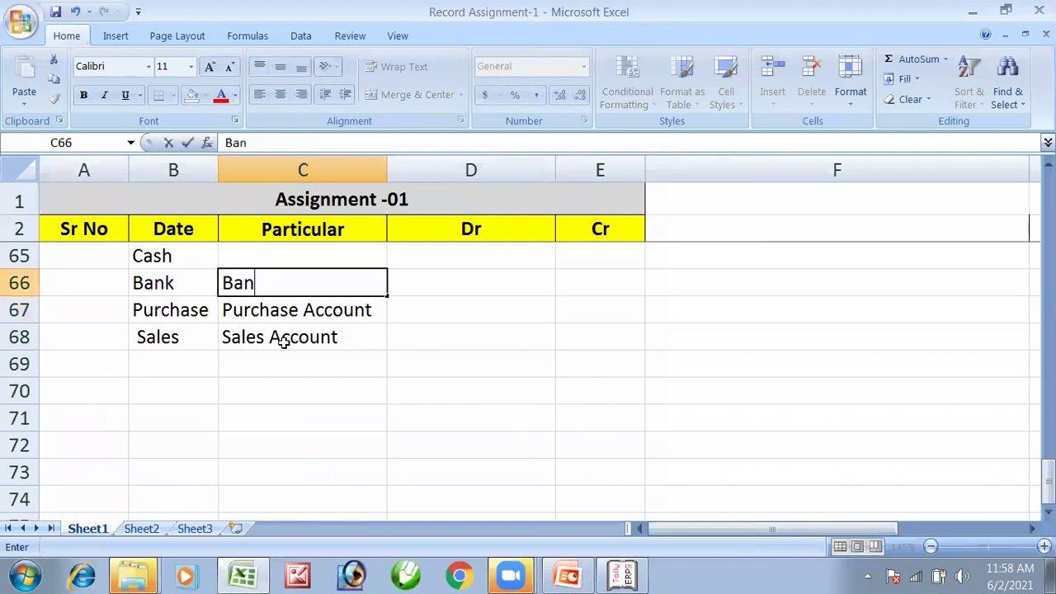
type("k Account")
key("Return")
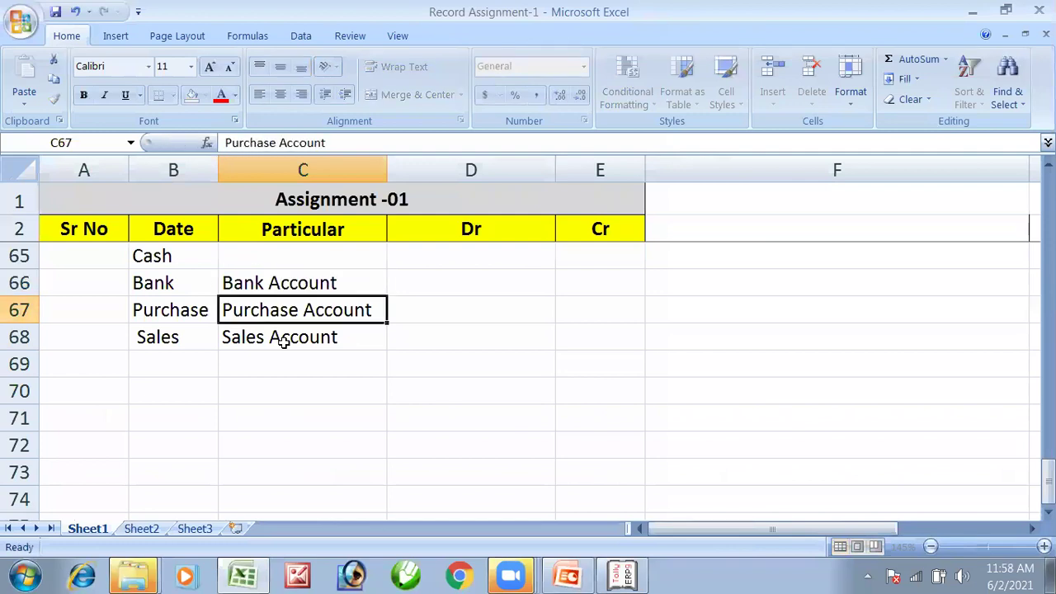
Enter "Cash in Hand" in cell C65 as the group for the Cash ledger.
key("Up")
key("Up")
type("Cash")
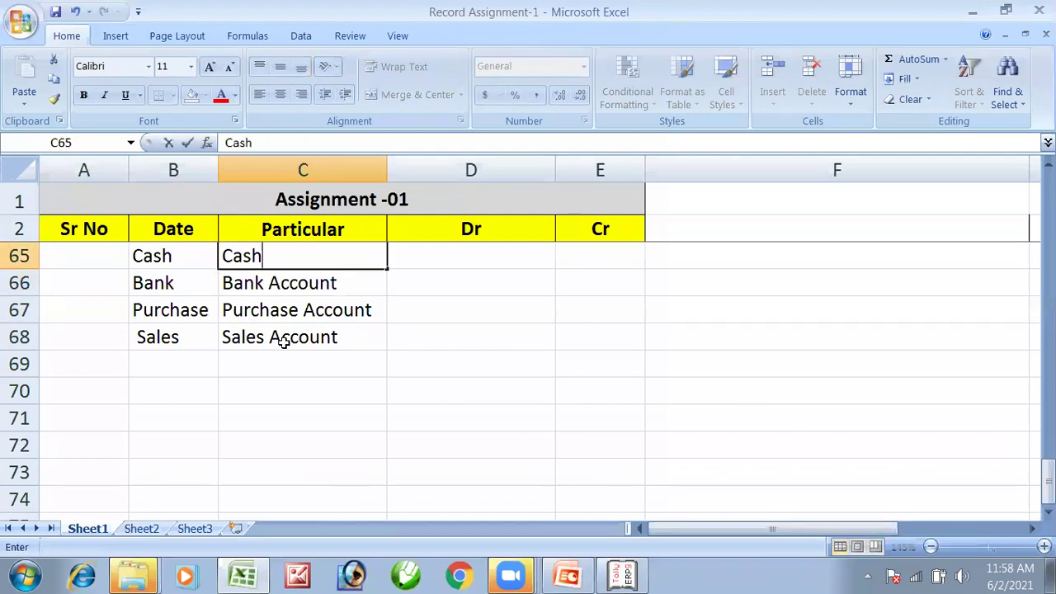
type(" in Hand")
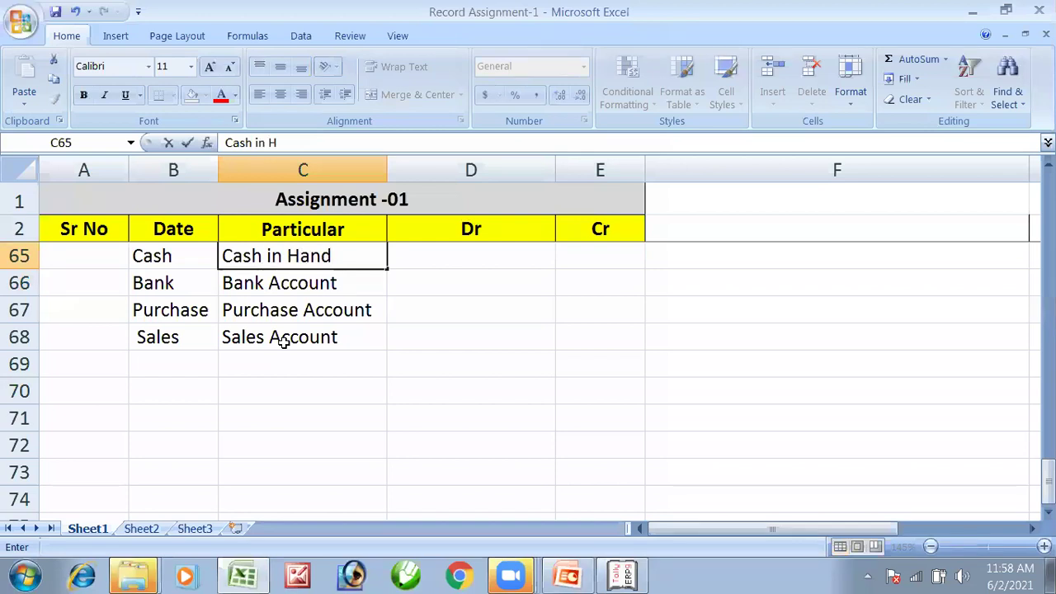
key("Return")
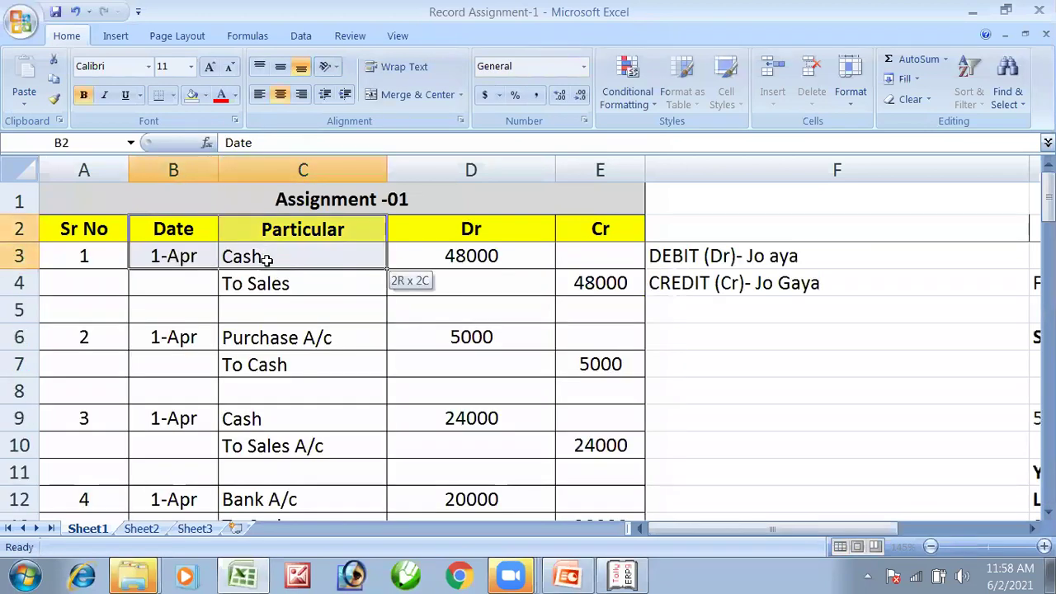
Color the text of the Cash ledger and its Cash in Hand group in B65:C65 red.
scroll(264, 330, "down", 10)
scroll(258, 335, "down", 10)
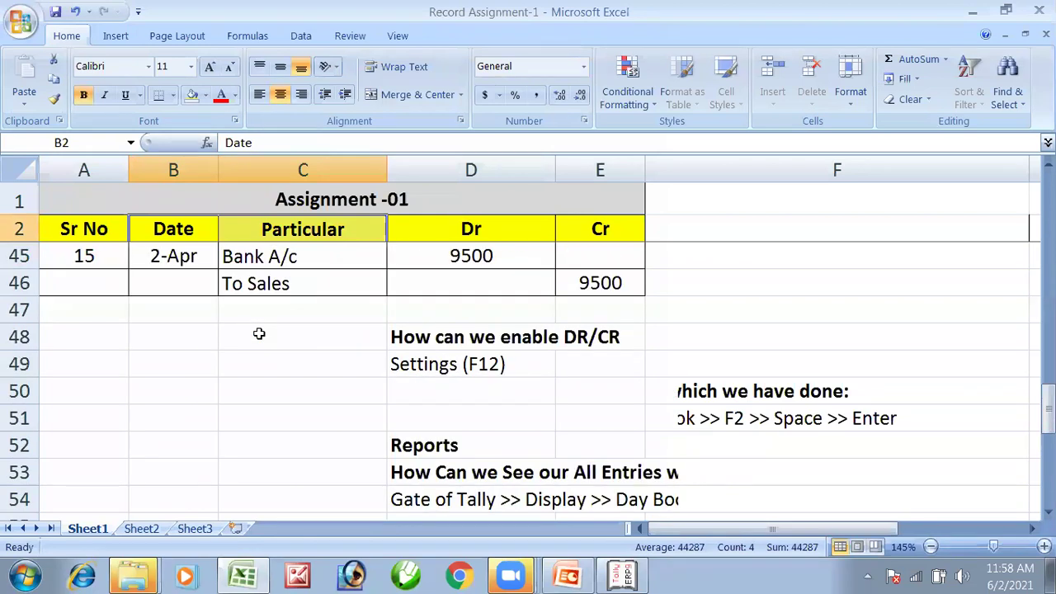
left_click_drag(205, 310, 256, 298)
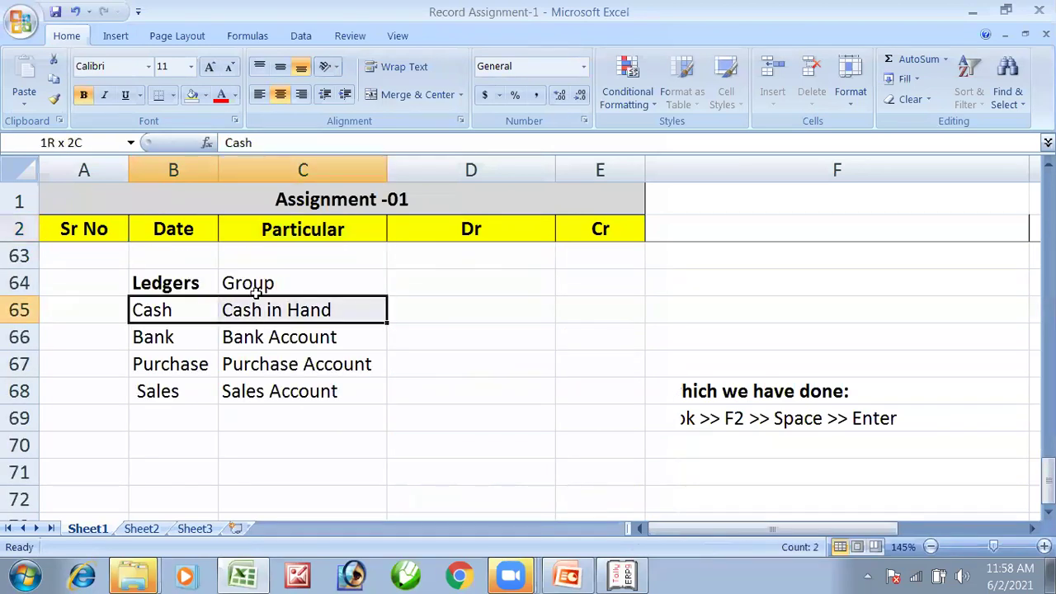
left_click(222, 94)
Make the "Group" heading in cell C64 bold.
left_click(255, 330)
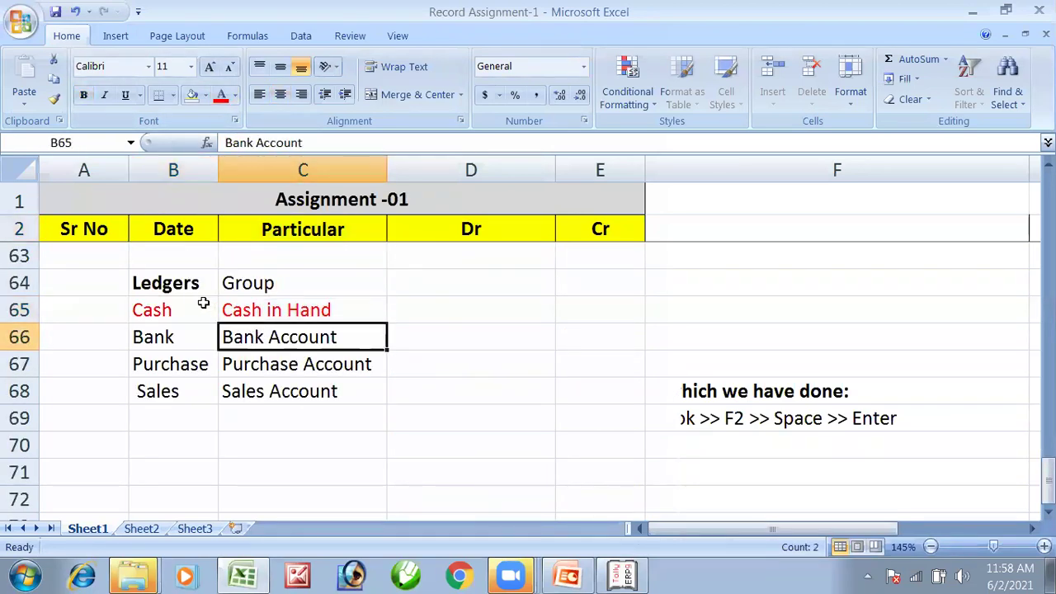
left_click(262, 283)
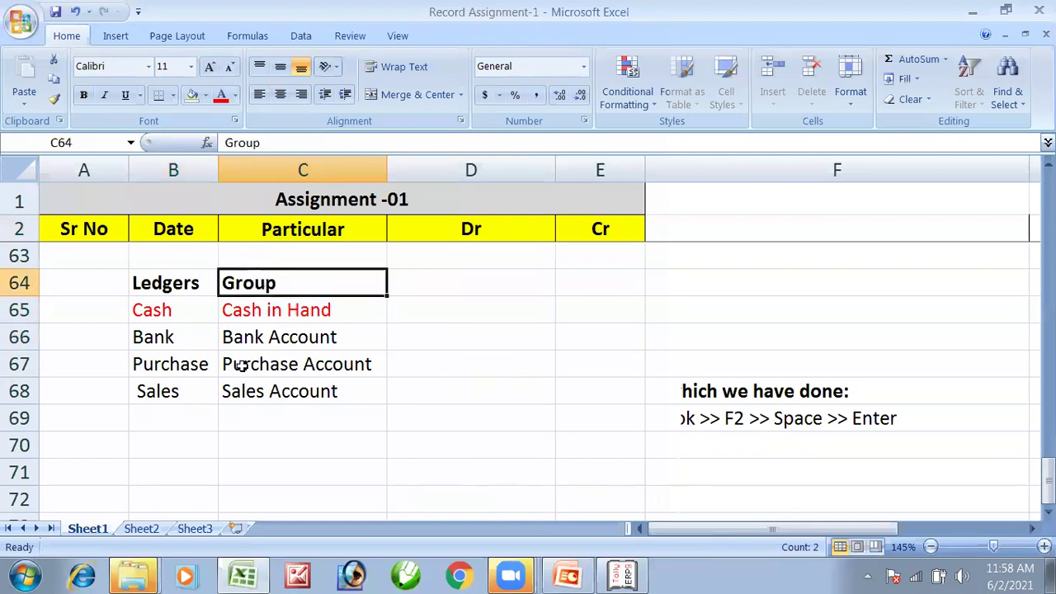
left_click(245, 316)
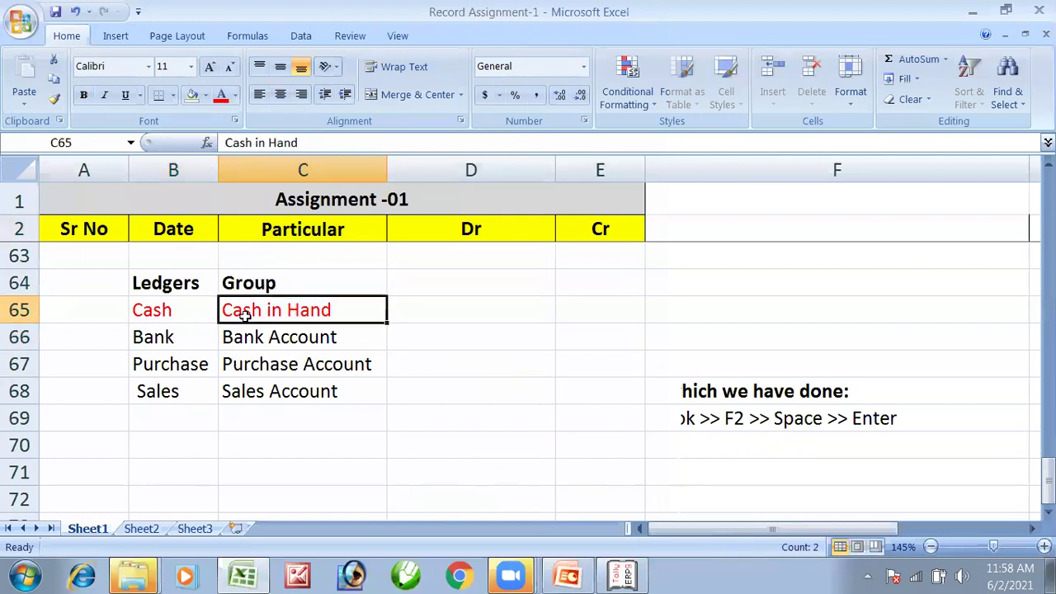
left_click(418, 354)
scroll(418, 356, "up", 17)
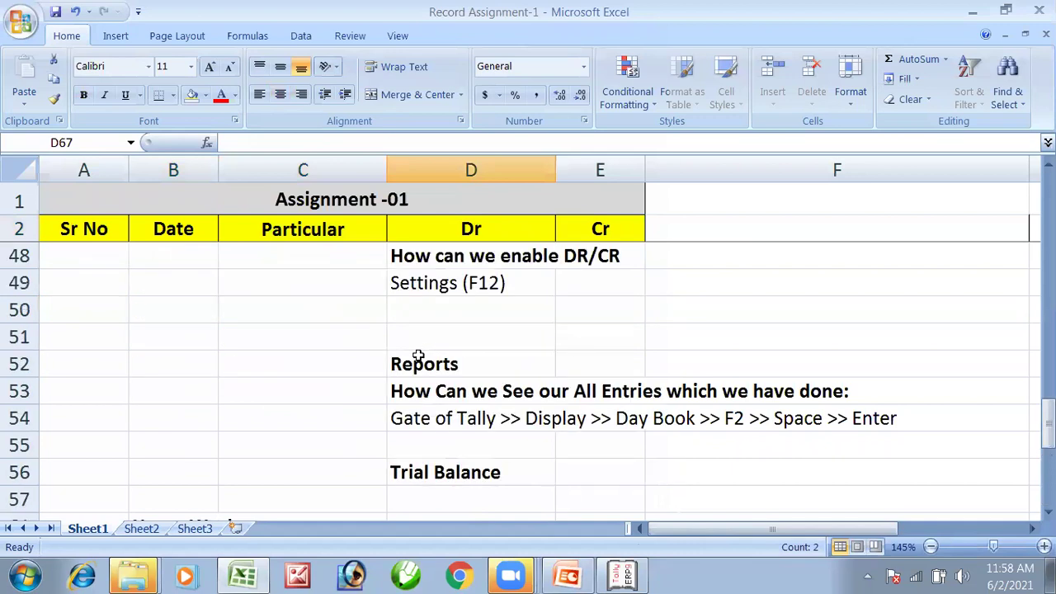
scroll(418, 356, "up", 3)
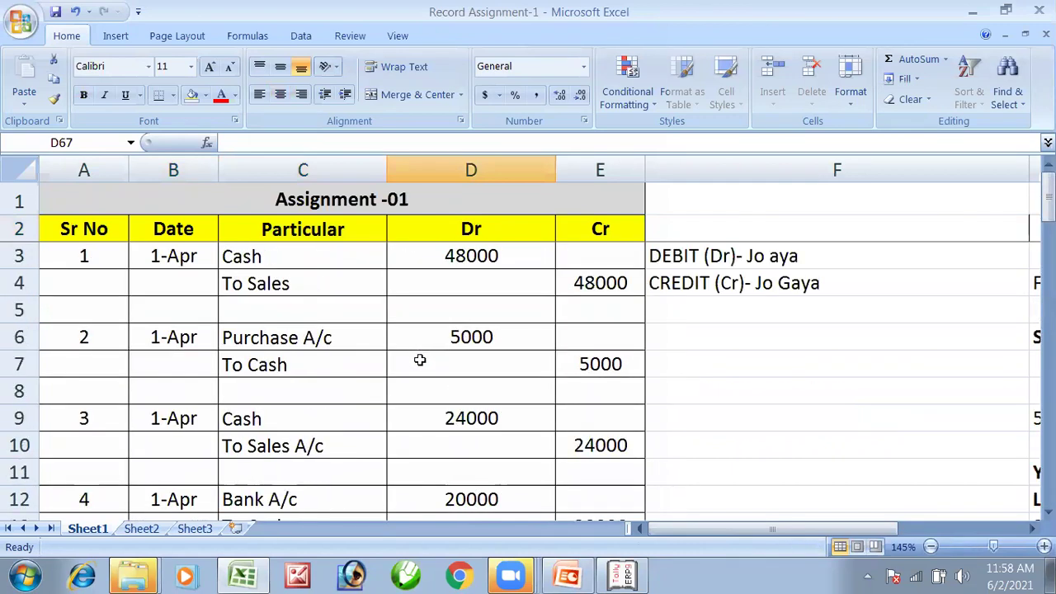
left_click(438, 528)
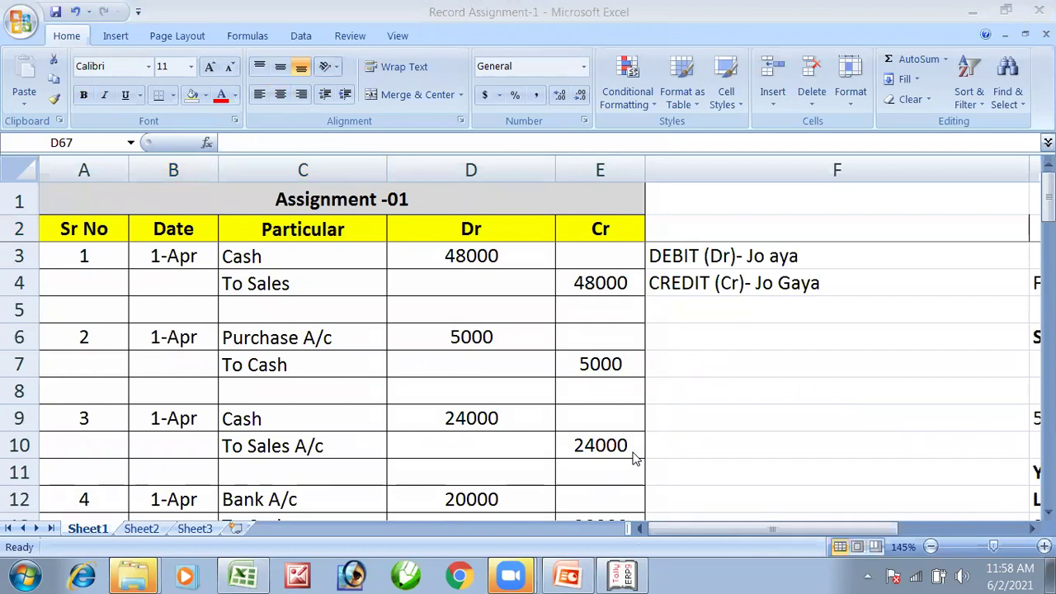
left_click(497, 361)
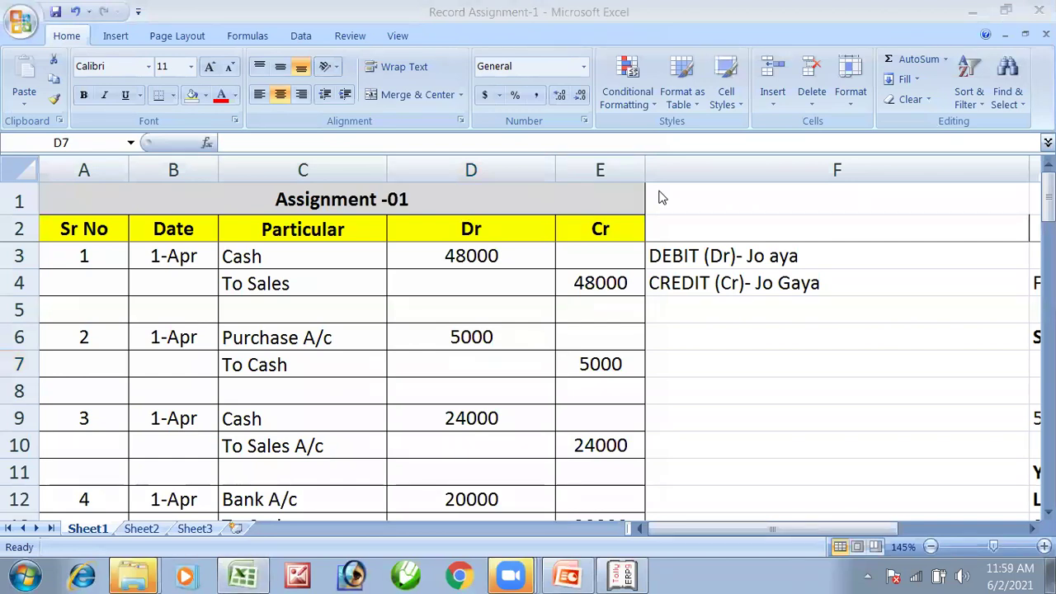
left_click(244, 306)
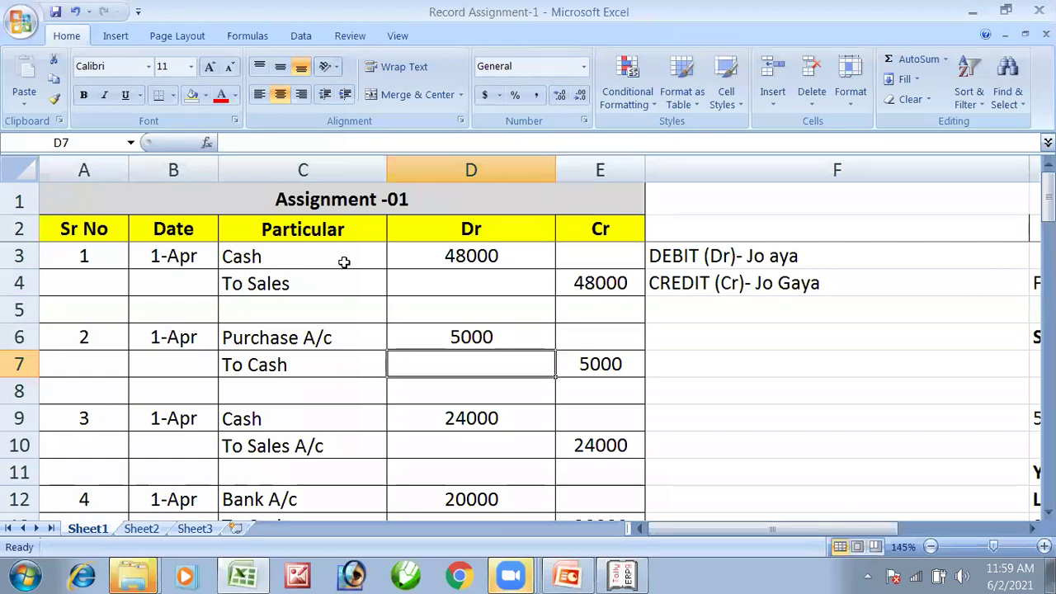
key("alt+Tab")
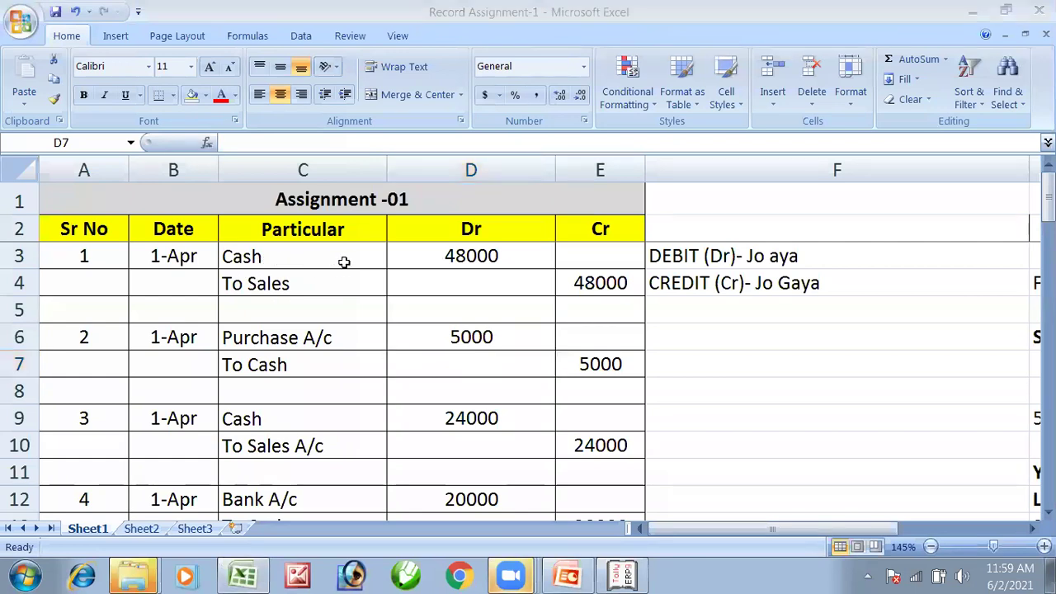